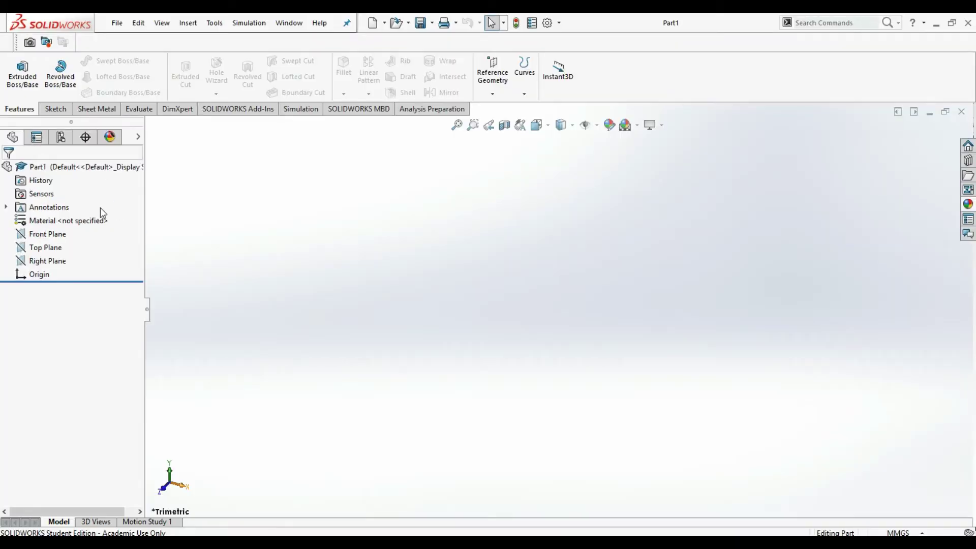
Step: Orient the view Normal To the Front Plane and bring up the Sketch tools
{"action": "left_click", "coordinate": [66, 234]}
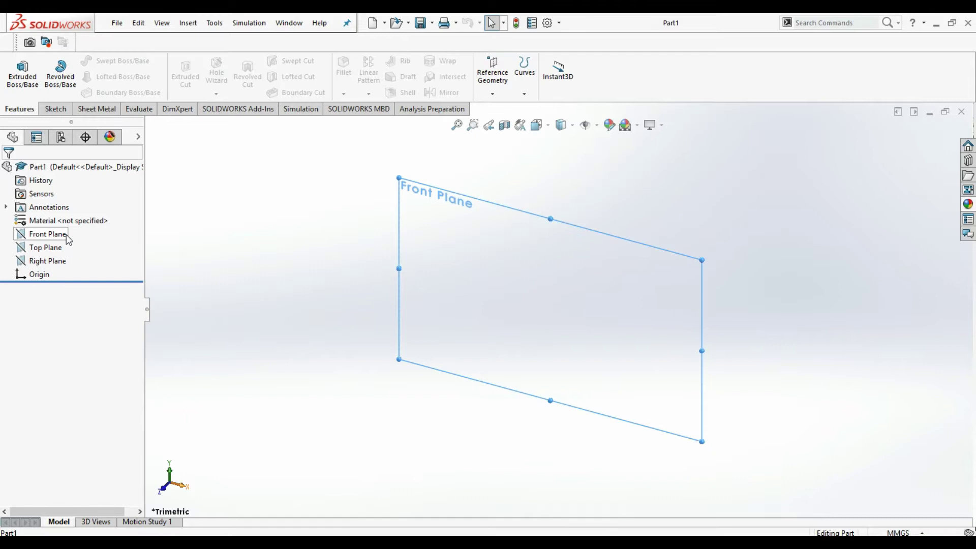
{"action": "key", "text": "space"}
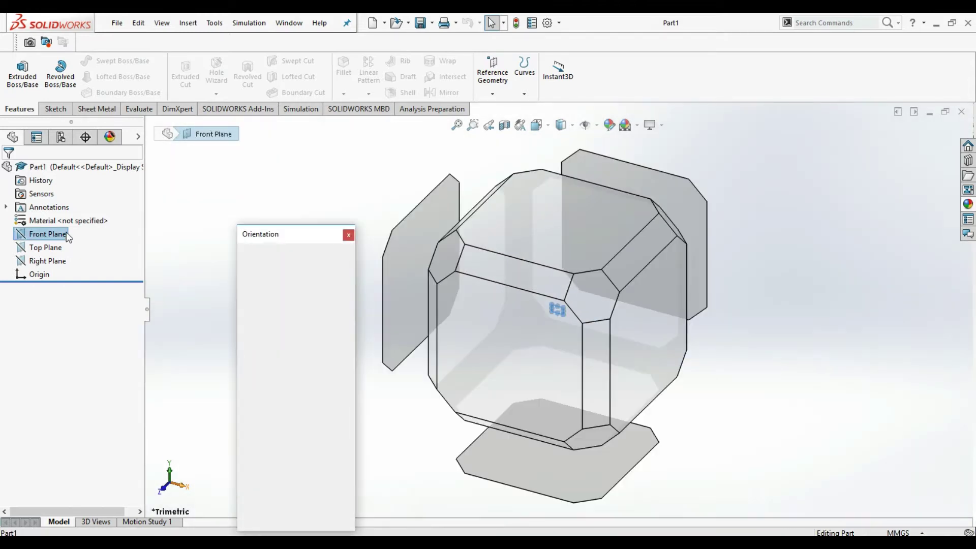
{"action": "key", "text": "ctrl+8"}
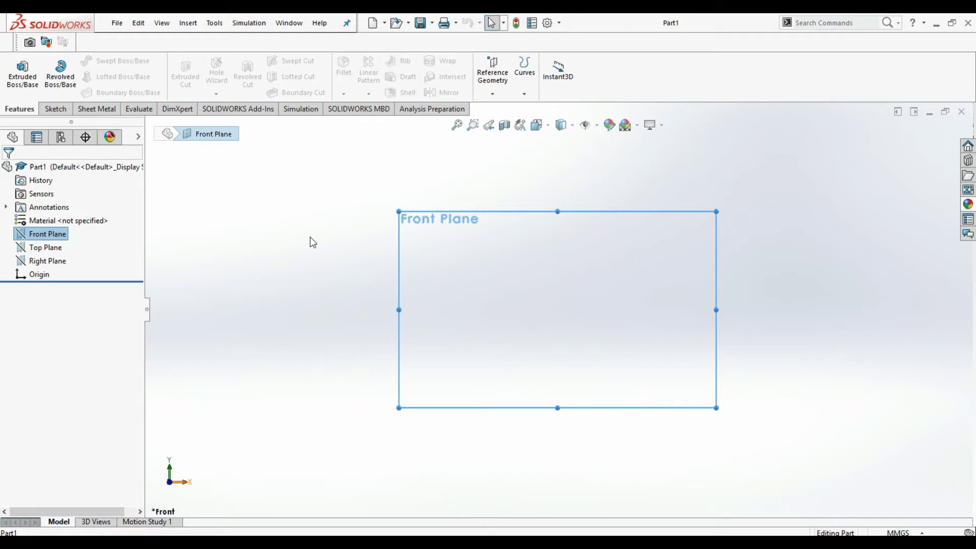
{"action": "left_click", "coordinate": [499, 222]}
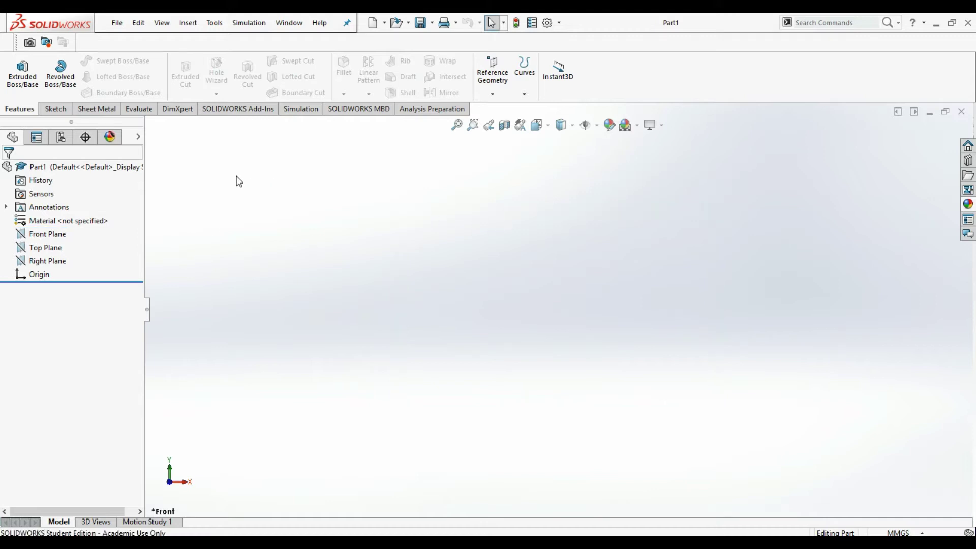
{"action": "left_click", "coordinate": [52, 110]}
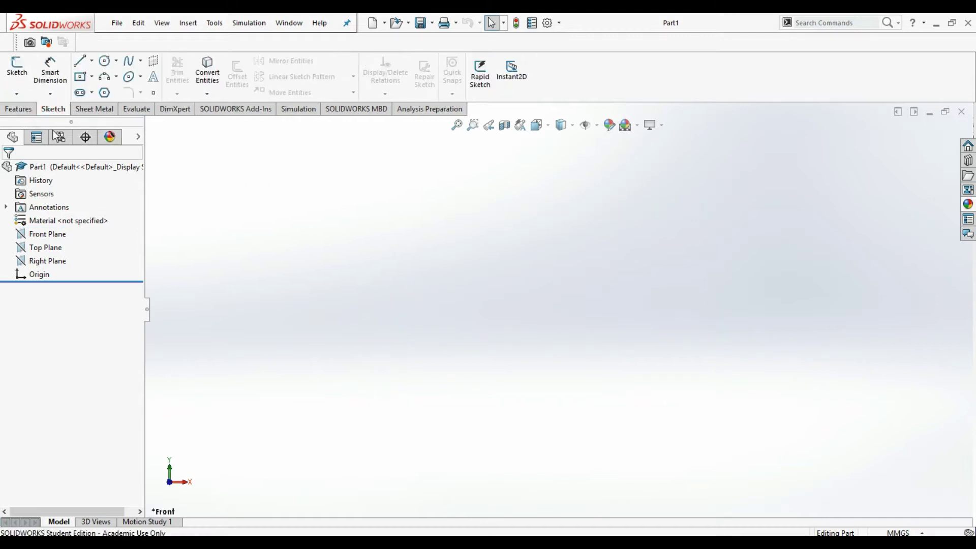
Step: Start Sketch1 on the Front Plane with a vertical centerline about 53.54 mm up from the origin
{"action": "left_click", "coordinate": [47, 234]}
{"action": "left_click", "coordinate": [16, 66]}
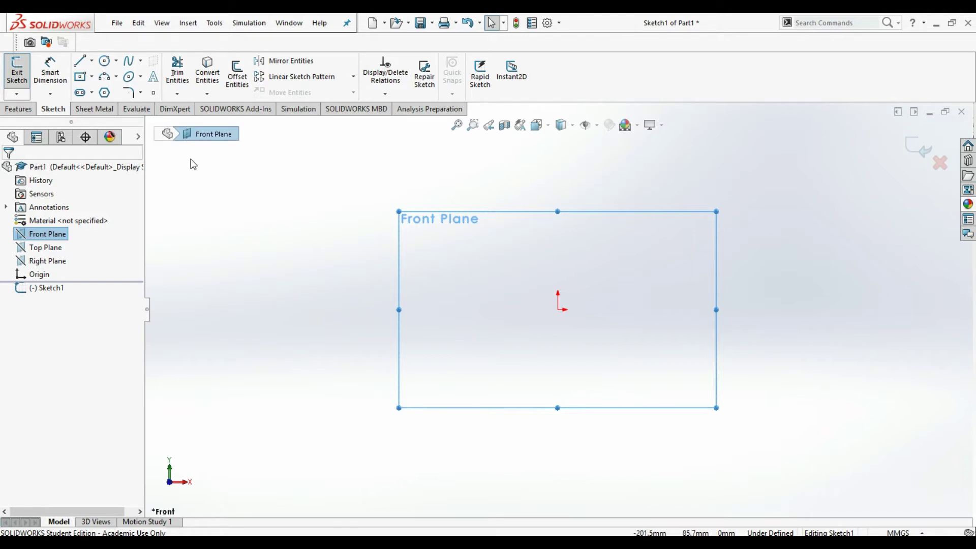
{"action": "left_click", "coordinate": [92, 61]}
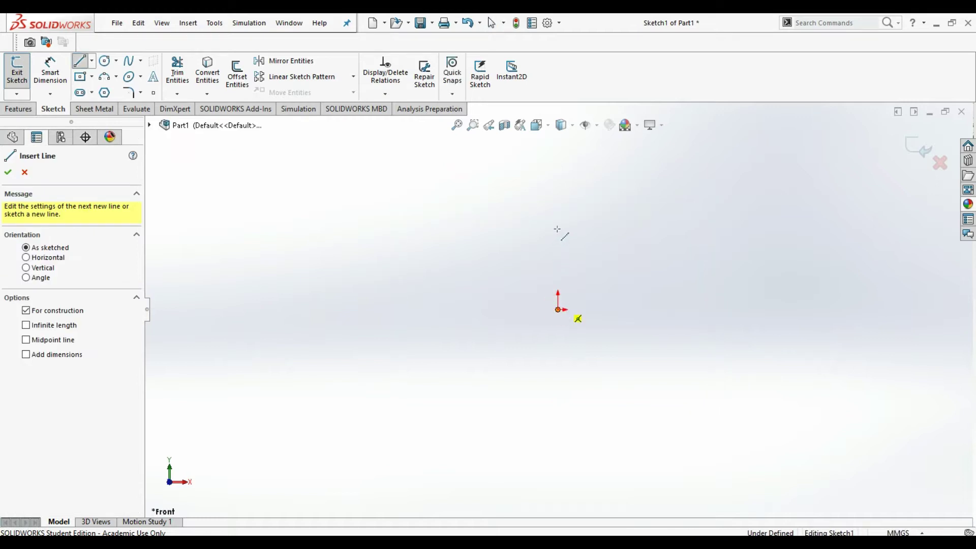
{"action": "left_click", "coordinate": [557, 215]}
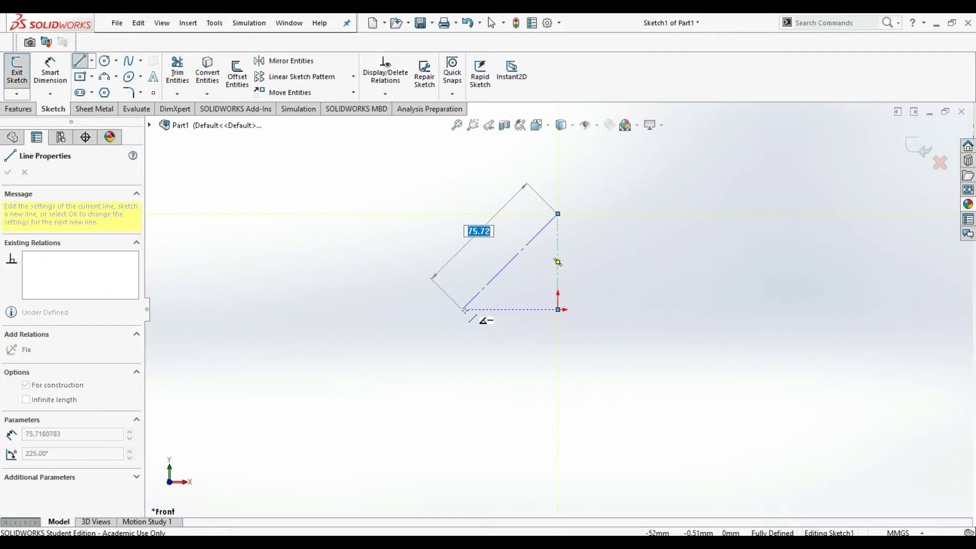
{"action": "key", "text": "Escape"}
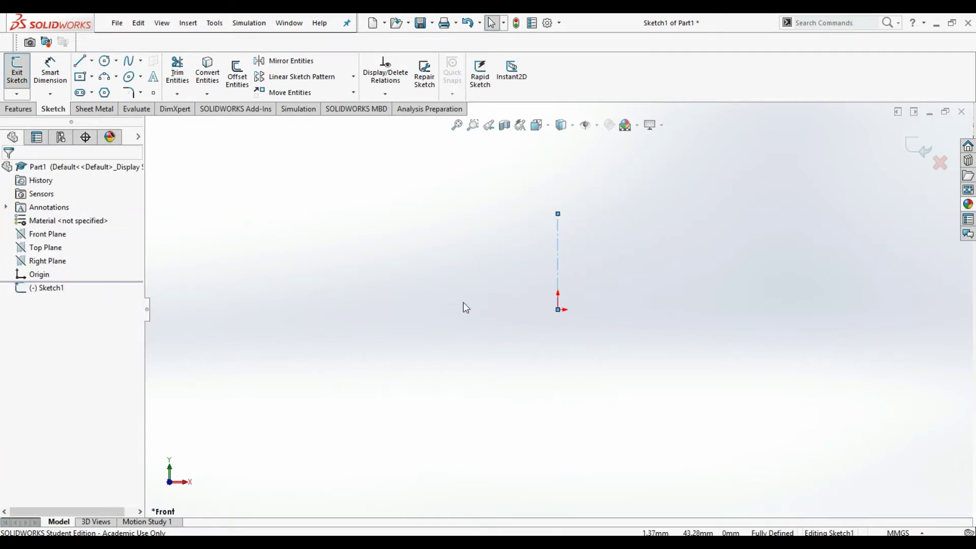
Step: Draw two centerlines from the origin: about 55.42 mm horizontal right and 62.58 mm angled down-left
{"action": "left_click", "coordinate": [92, 61]}
{"action": "left_click", "coordinate": [102, 92]}
{"action": "left_click_drag", "start_coordinate": [558, 309], "coordinate": [464, 309]}
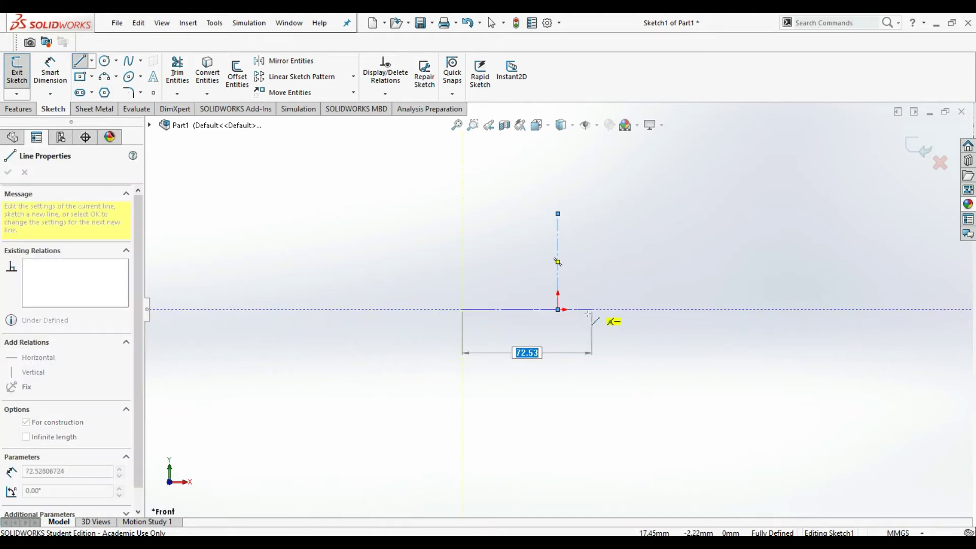
{"action": "key", "text": "Escape"}
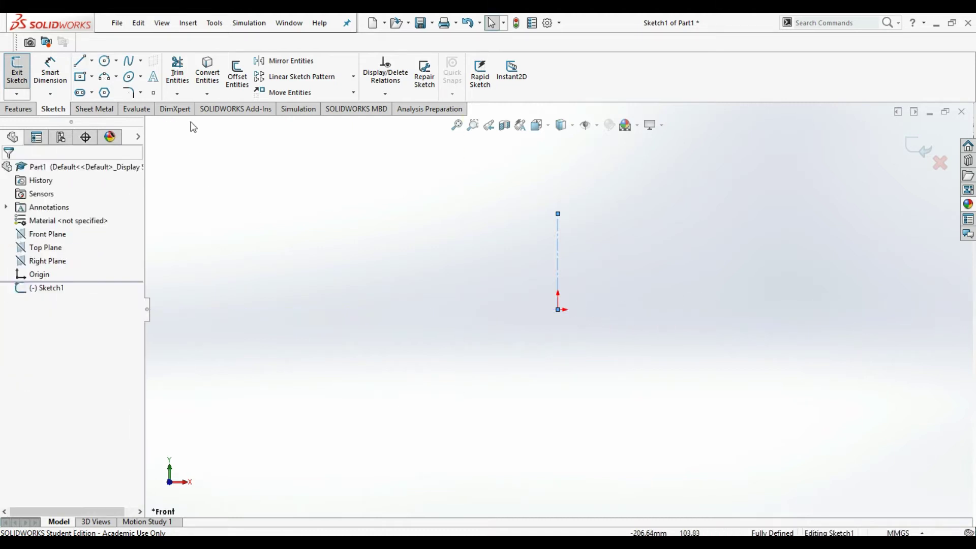
{"action": "left_click", "coordinate": [91, 61]}
{"action": "left_click", "coordinate": [92, 91]}
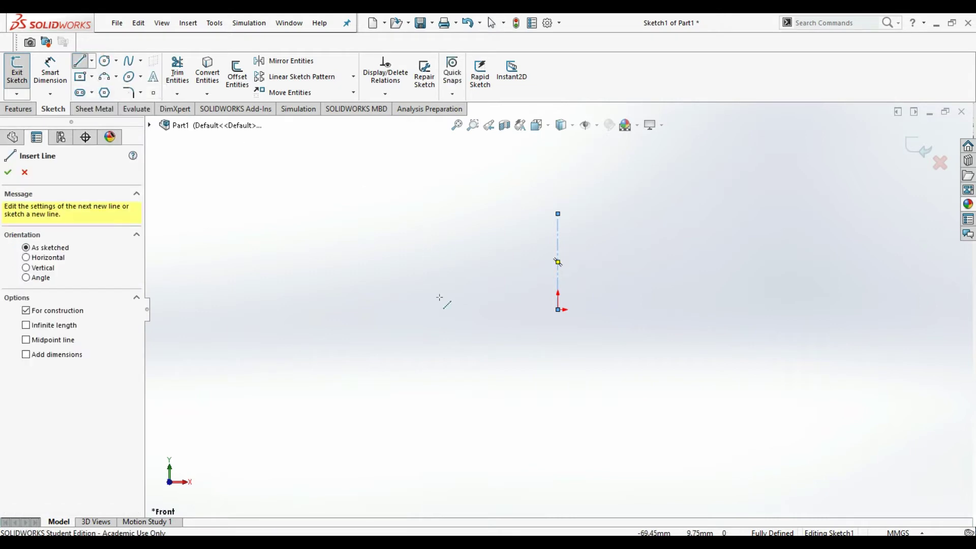
{"action": "left_click", "coordinate": [559, 310]}
{"action": "left_click", "coordinate": [656, 309]}
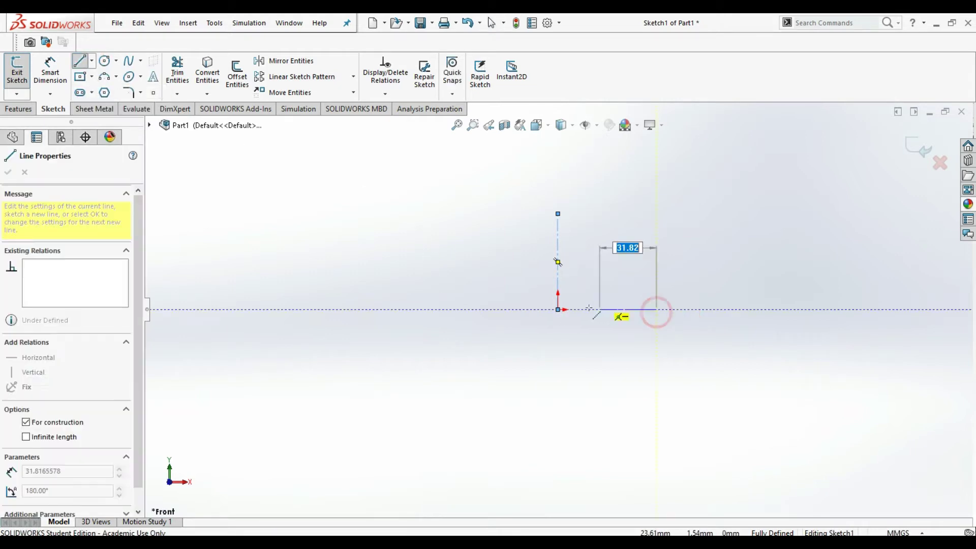
{"action": "left_click", "coordinate": [557, 310]}
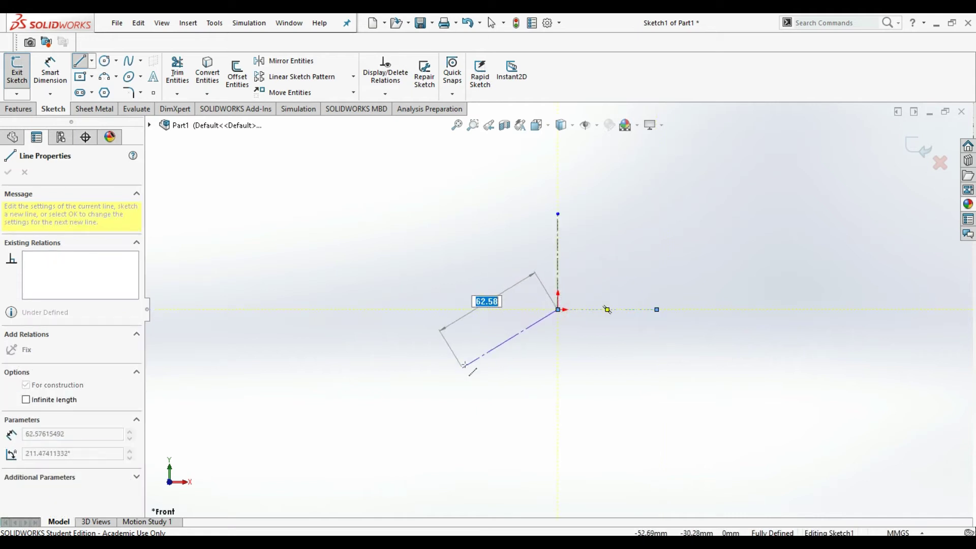
{"action": "left_click", "coordinate": [458, 389]}
{"action": "key", "text": "Escape"}
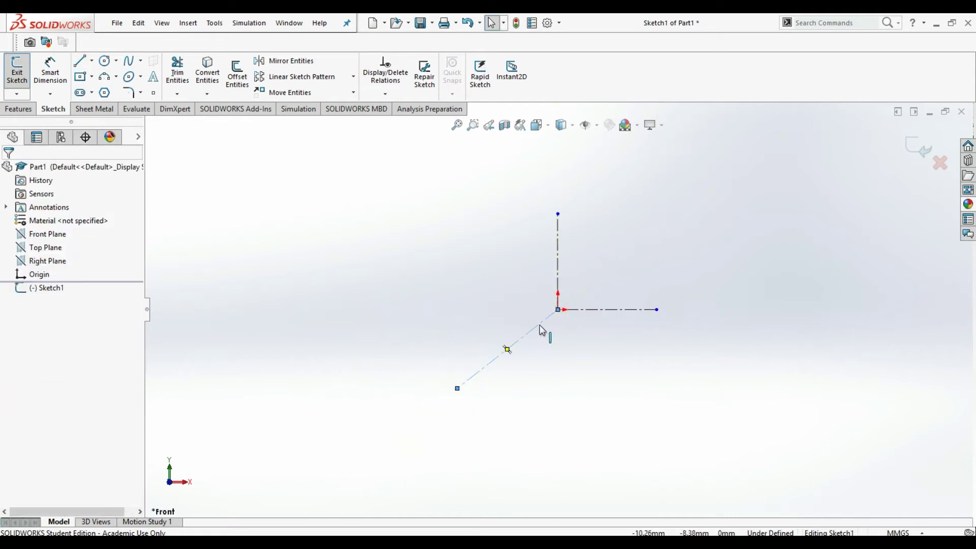
Step: Dimension the angled centerline's length at 71.76 mm
{"action": "left_click", "coordinate": [541, 326]}
{"action": "right_click_drag", "start_coordinate": [542, 328], "coordinate": [543, 313]}
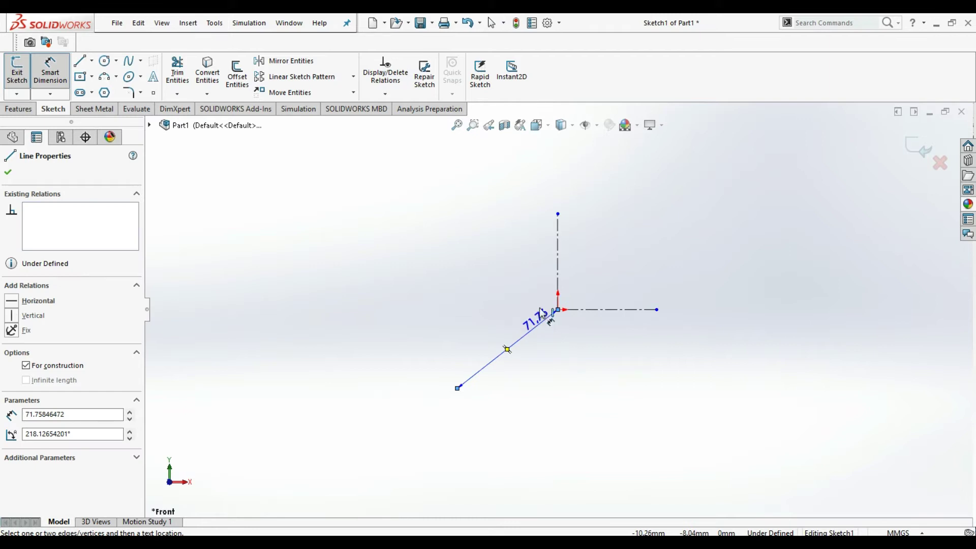
{"action": "left_click", "coordinate": [561, 276]}
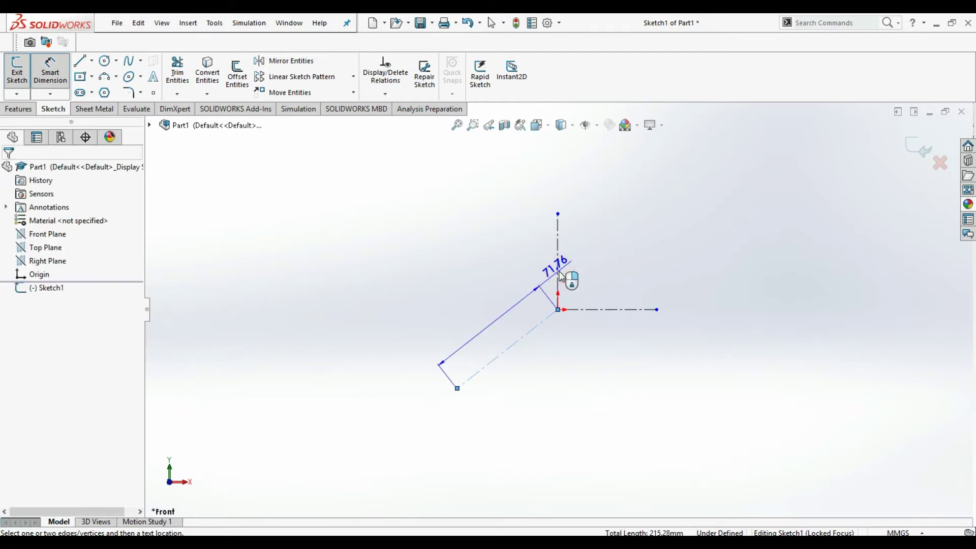
{"action": "left_click", "coordinate": [559, 277]}
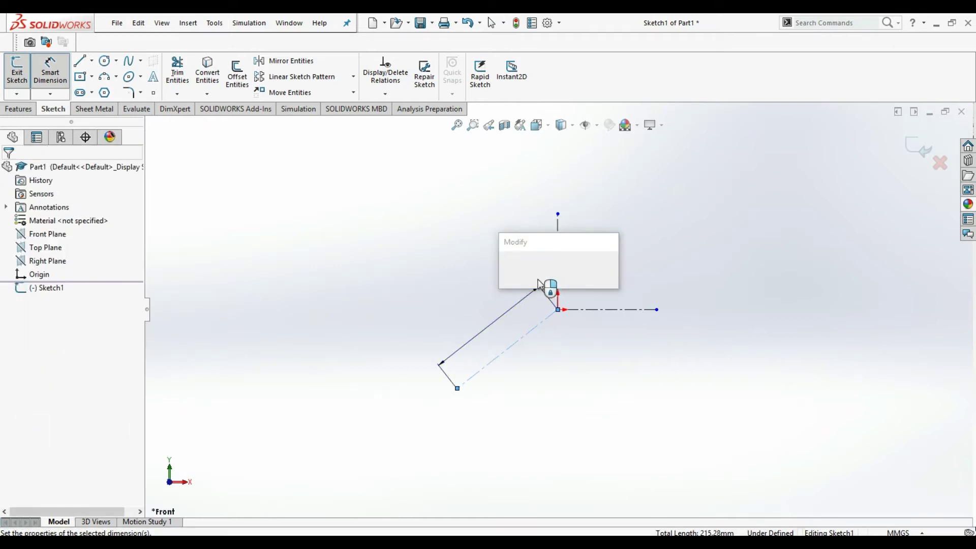
{"action": "key", "text": "Return"}
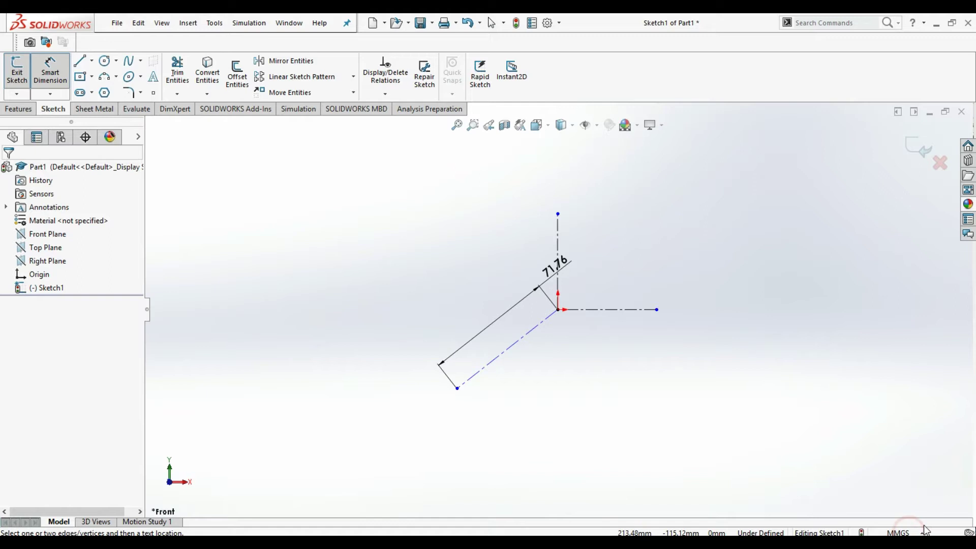
Step: Switch the part units from MMGS to IPS and exit the sketch
{"action": "left_click", "coordinate": [910, 533]}
{"action": "left_click", "coordinate": [895, 501]}
{"action": "key", "text": "ctrl+b"}
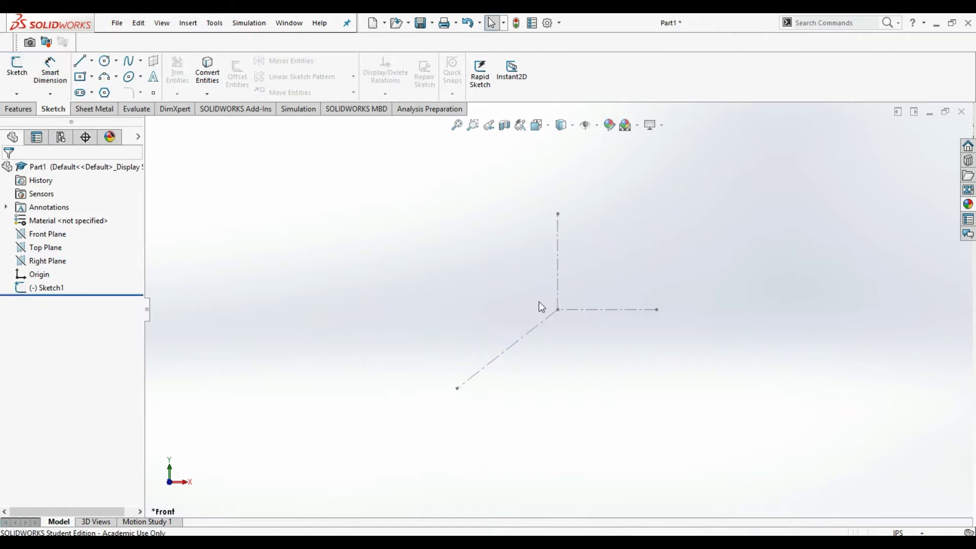
Step: Reopen Sketch1 and change the angled centerline's length dimension to 5 in
{"action": "left_click", "coordinate": [46, 294]}
{"action": "left_click", "coordinate": [43, 292]}
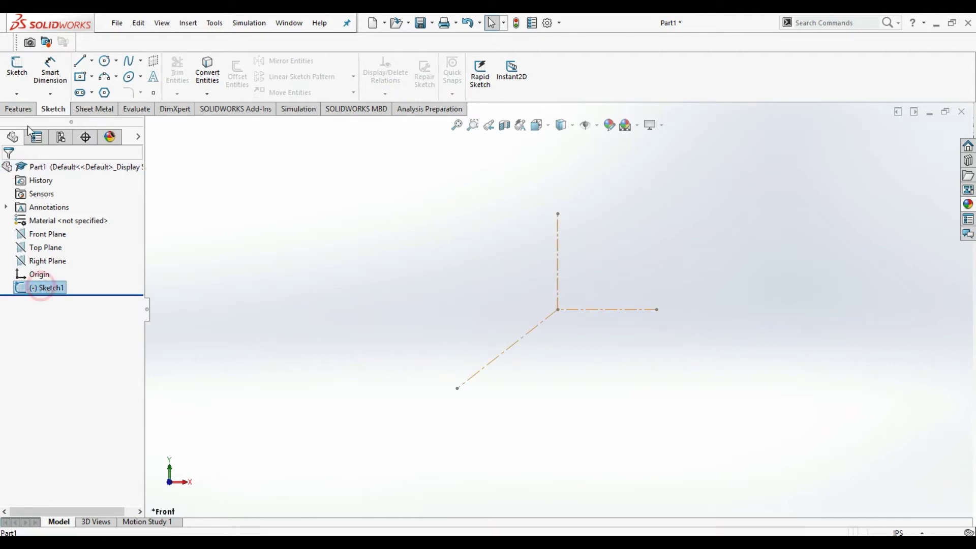
{"action": "left_click", "coordinate": [27, 79]}
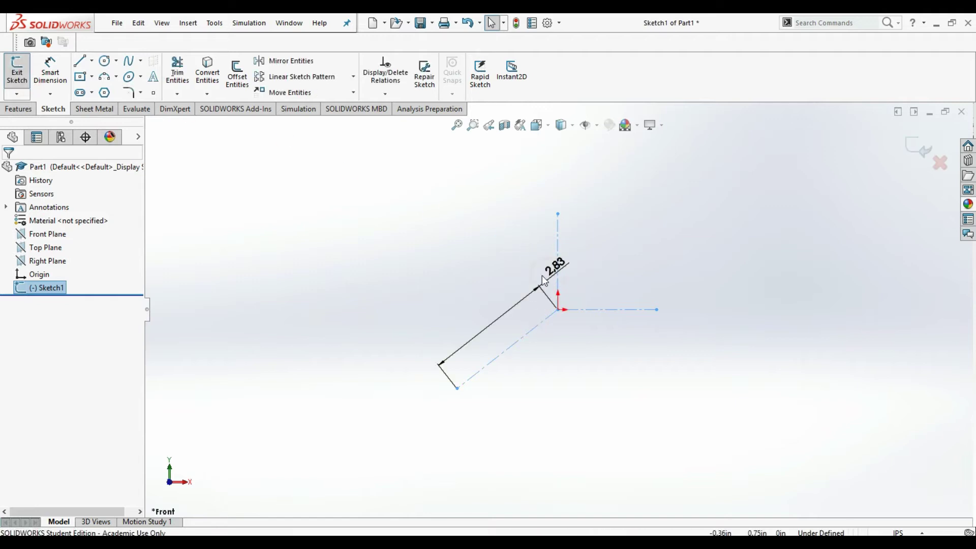
{"action": "left_click", "coordinate": [549, 278]}
{"action": "double_click", "coordinate": [550, 278]}
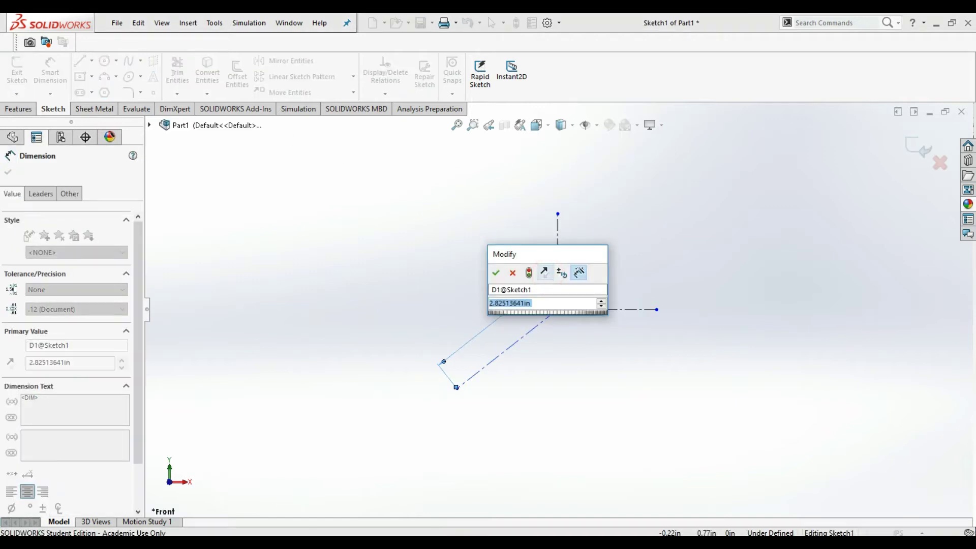
{"action": "type", "text": "5"}
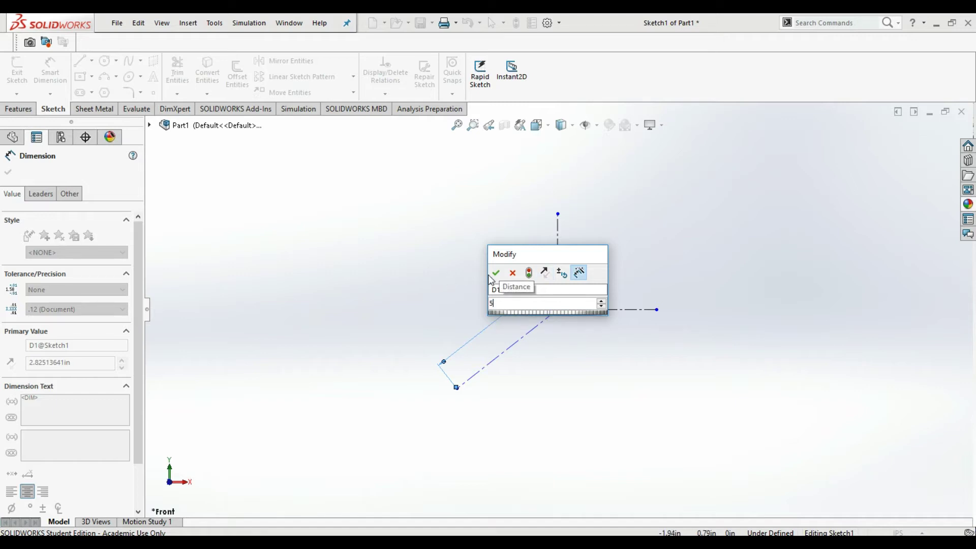
{"action": "key", "text": "Return"}
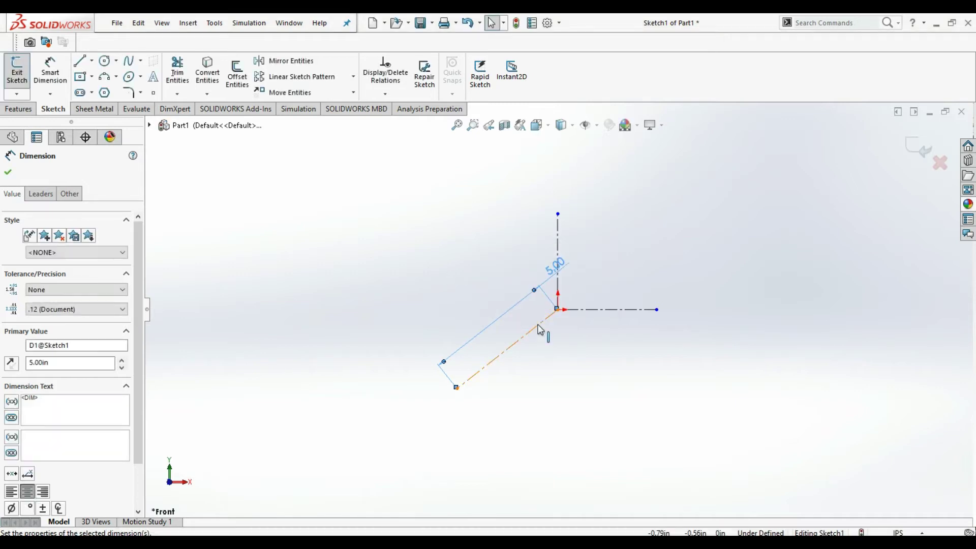
Step: Dimension the angle between the slanted and vertical centerlines as 120°
{"action": "left_click", "coordinate": [534, 327]}
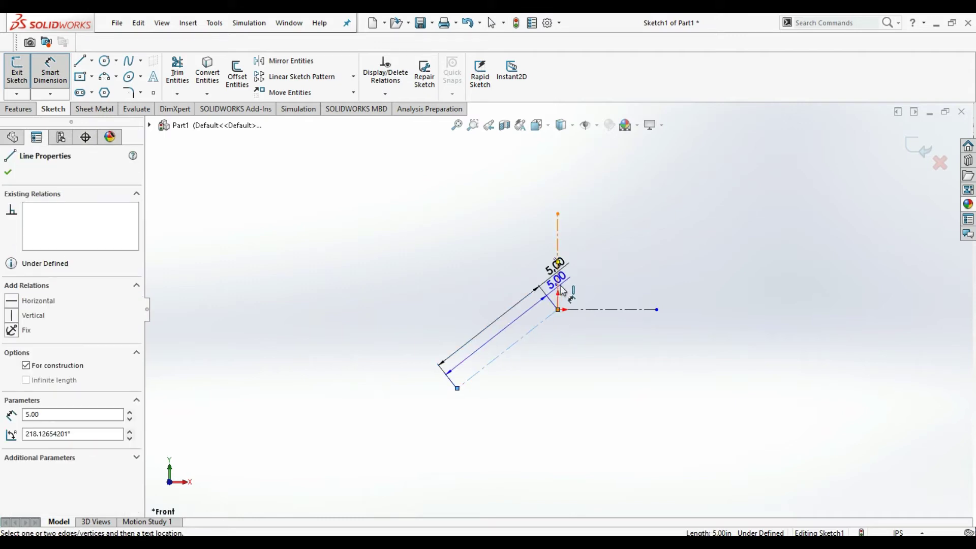
{"action": "left_click", "coordinate": [558, 293]}
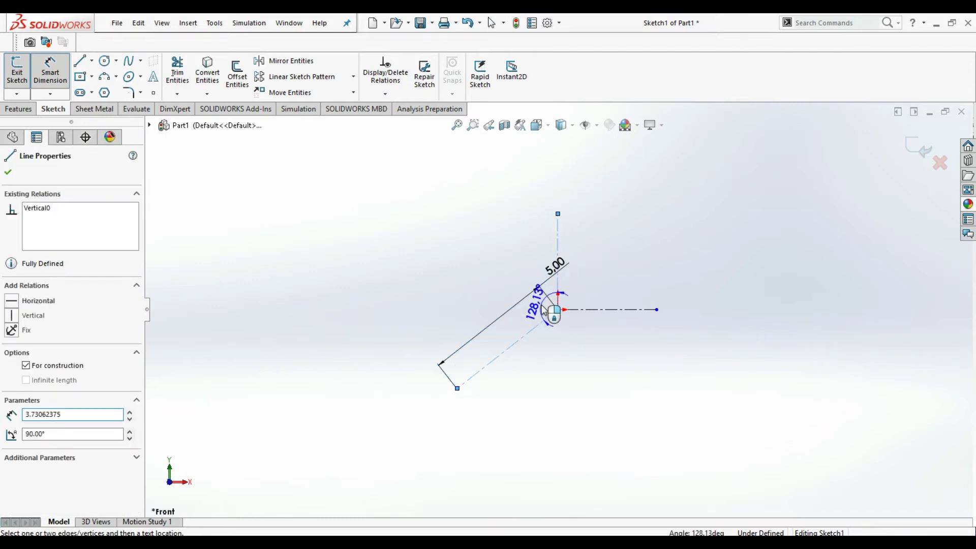
{"action": "left_click", "coordinate": [543, 308]}
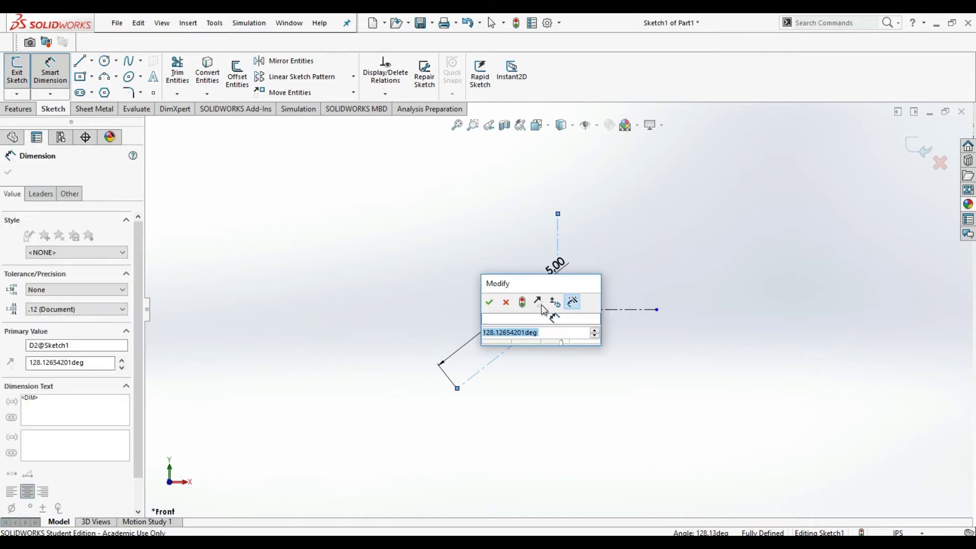
{"action": "type", "text": "120"}
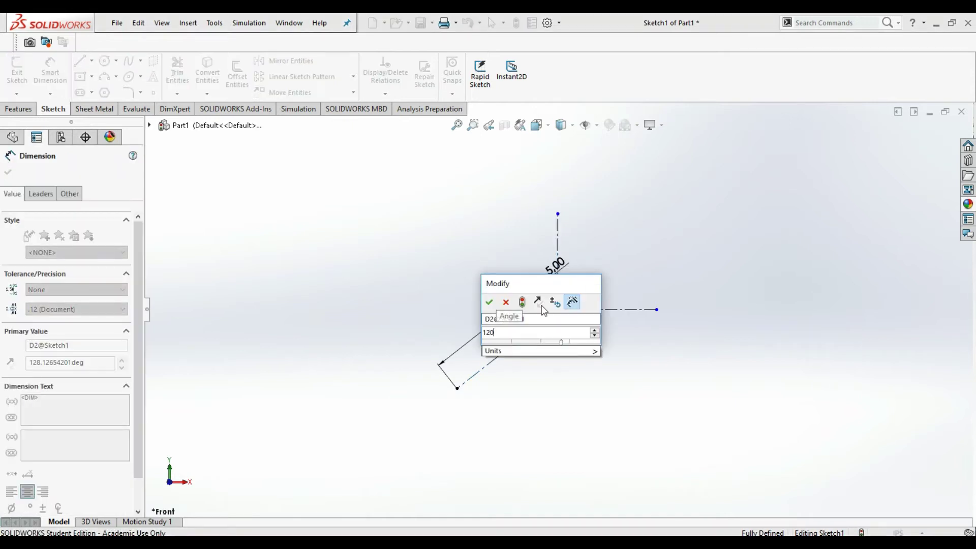
{"action": "key", "text": "Return"}
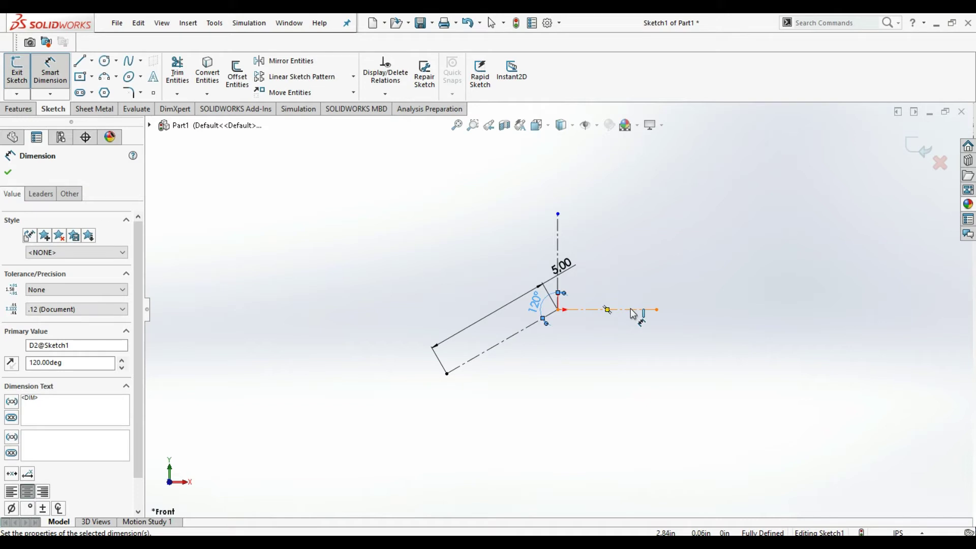
Step: Dimension the horizontal line to 3.75 in and the rectangle height to 3.00 in
{"action": "left_click", "coordinate": [632, 310]}
{"action": "left_click", "coordinate": [633, 347]}
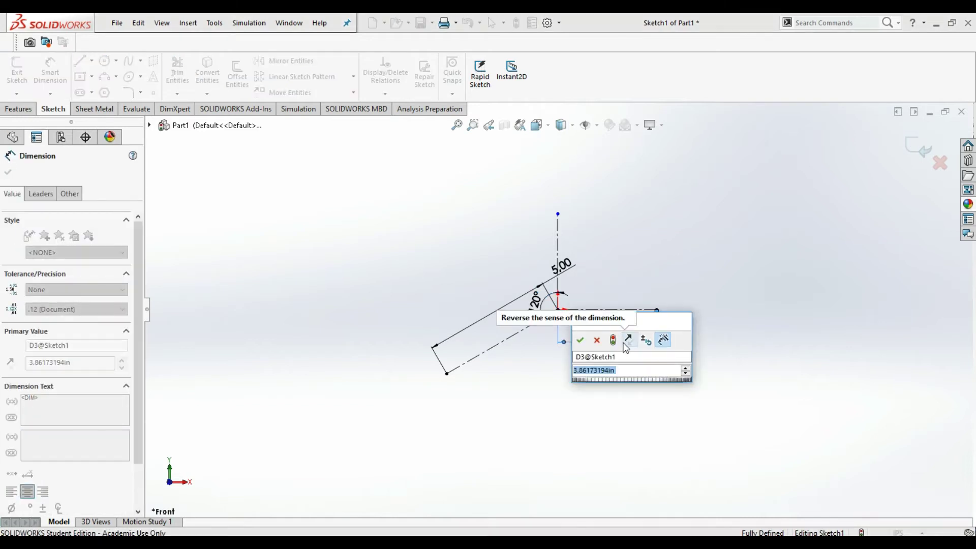
{"action": "type", "text": "3,75"}
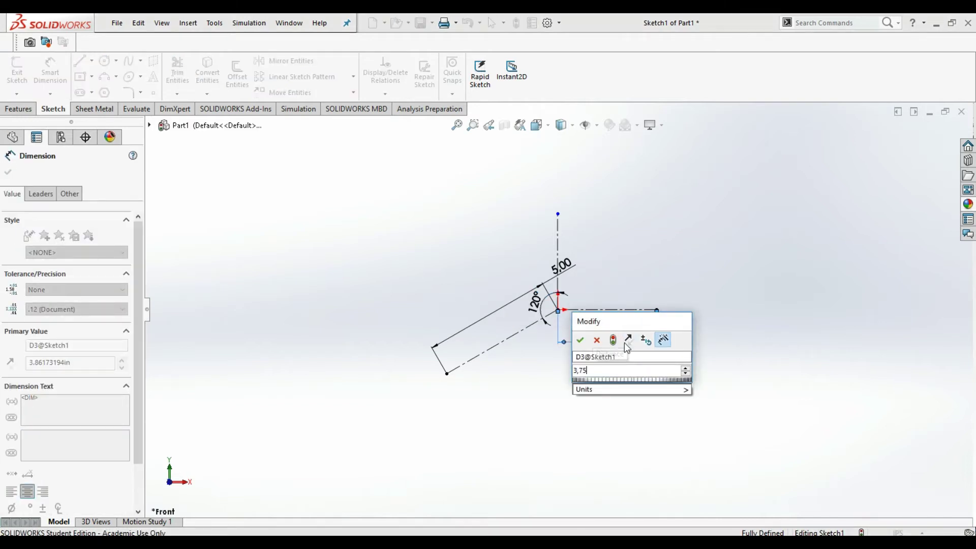
{"action": "key", "text": "Return"}
{"action": "left_click", "coordinate": [558, 237]}
{"action": "left_click", "coordinate": [381, 260]}
{"action": "type", "text": "3"}
{"action": "key", "text": "Return"}
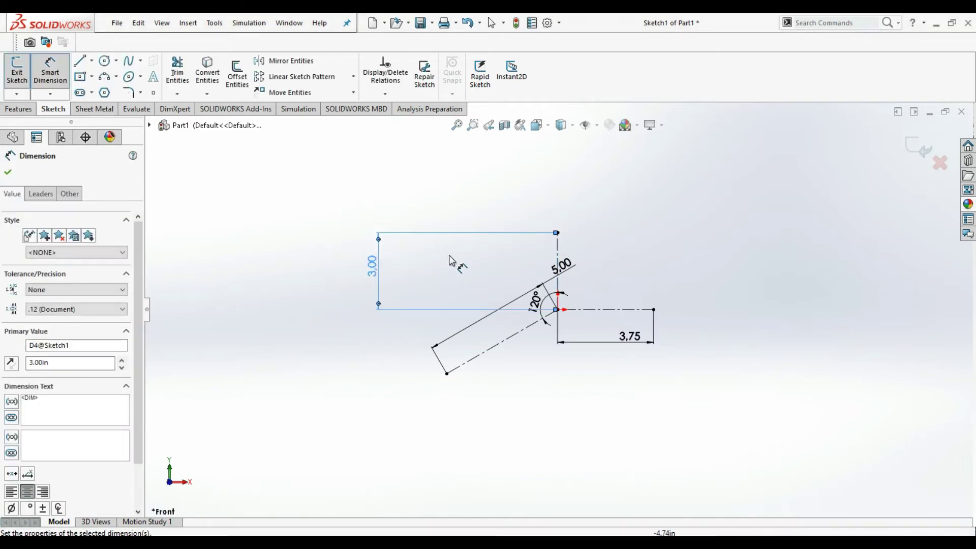
{"action": "scroll", "coordinate": [515, 259], "scroll_direction": "down", "scroll_amount": 1}
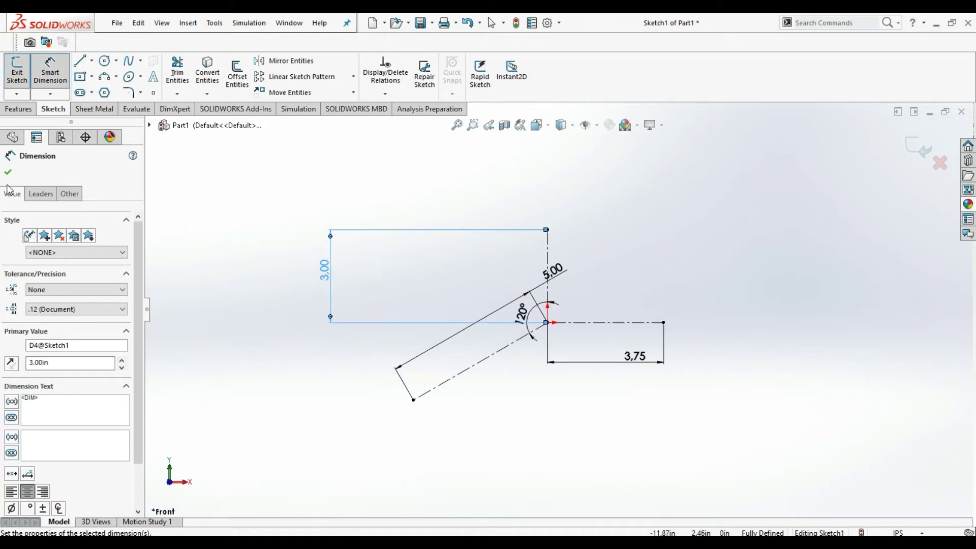
{"action": "left_click", "coordinate": [9, 172]}
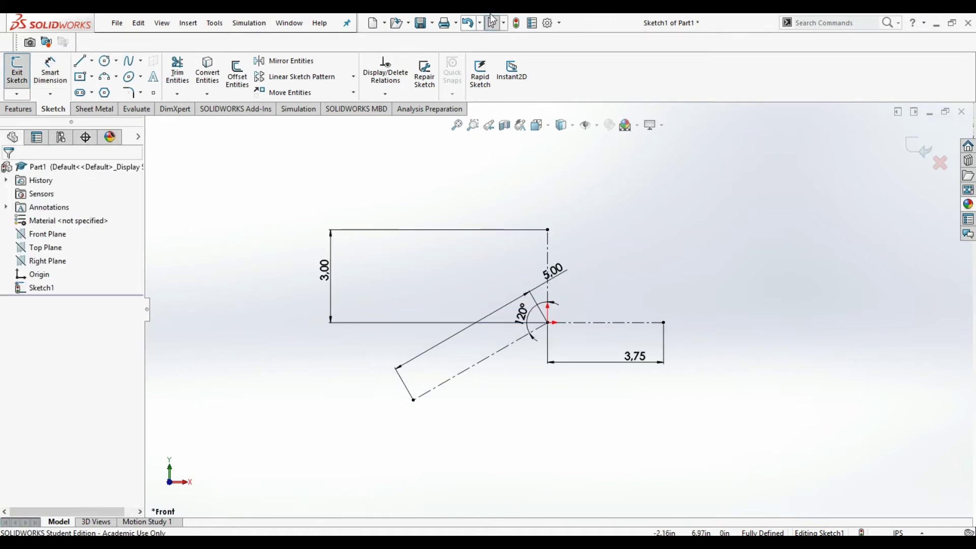
Step: Exit the sketch and create Plane1 parallel to the Top Plane through the vertical line's top end
{"action": "left_click", "coordinate": [17, 72]}
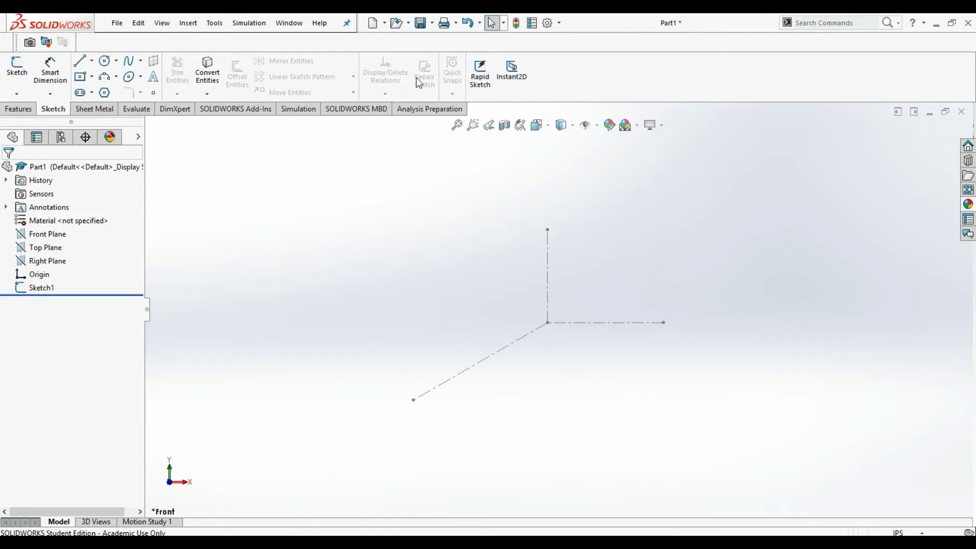
{"action": "left_click", "coordinate": [32, 109]}
{"action": "left_click", "coordinate": [505, 98]}
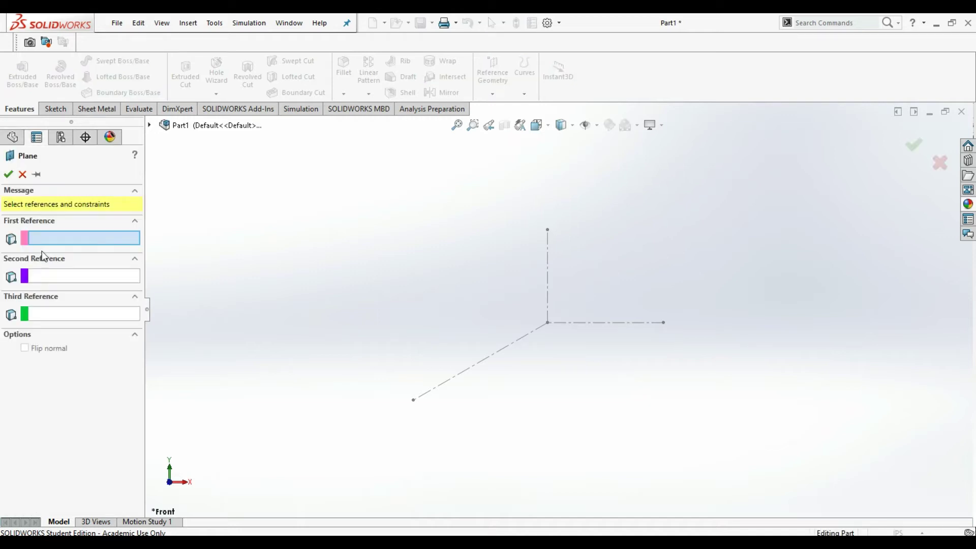
{"action": "left_click", "coordinate": [14, 141]}
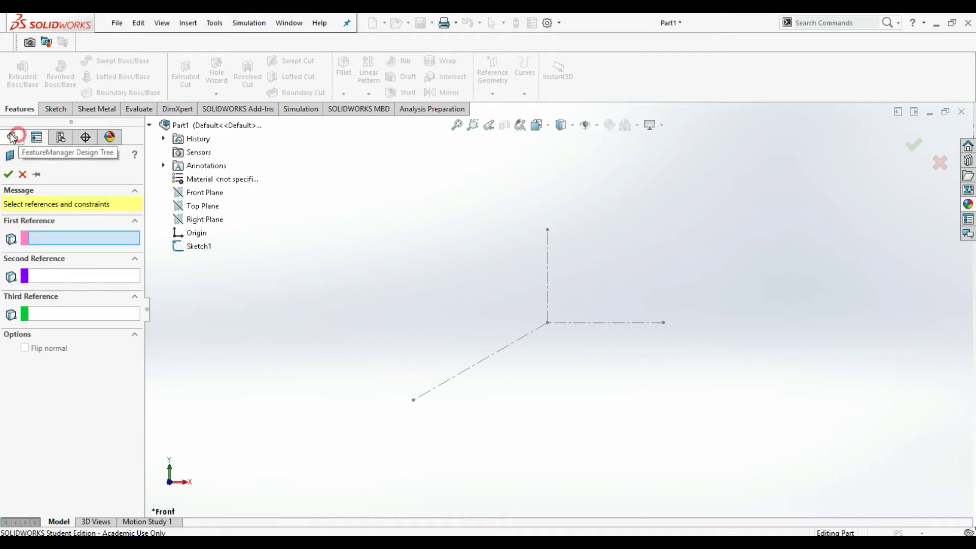
{"action": "left_click", "coordinate": [189, 207]}
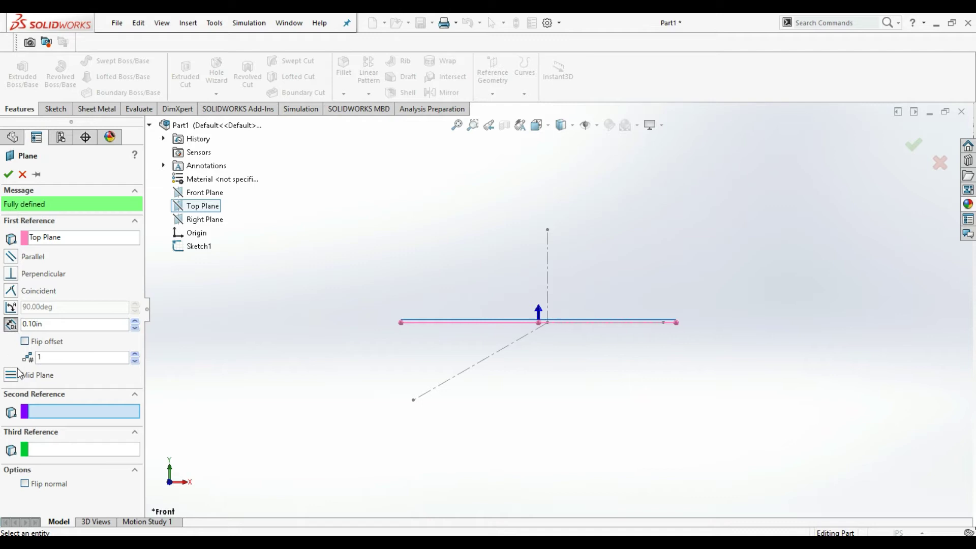
{"action": "left_click", "coordinate": [547, 230]}
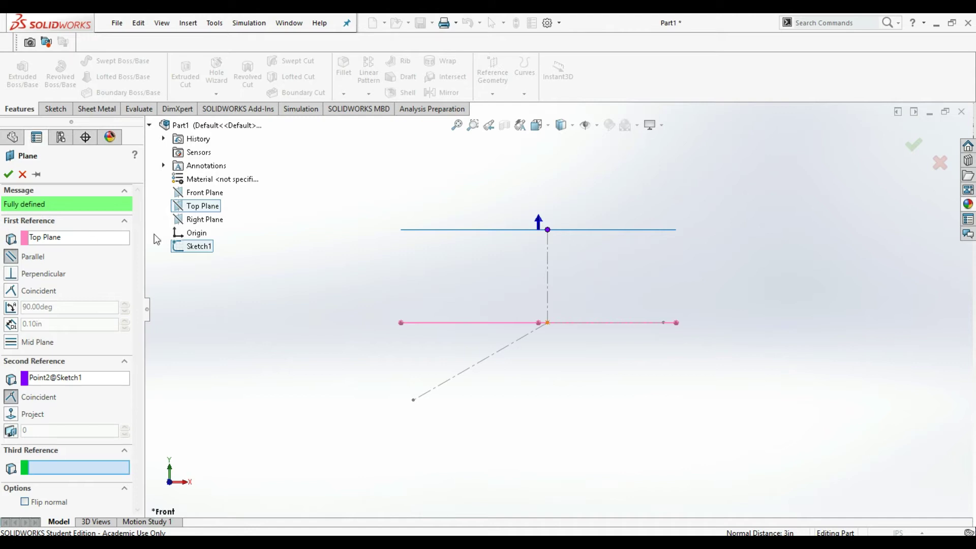
{"action": "middle_click_drag", "start_coordinate": [439, 234], "coordinate": [452, 266]}
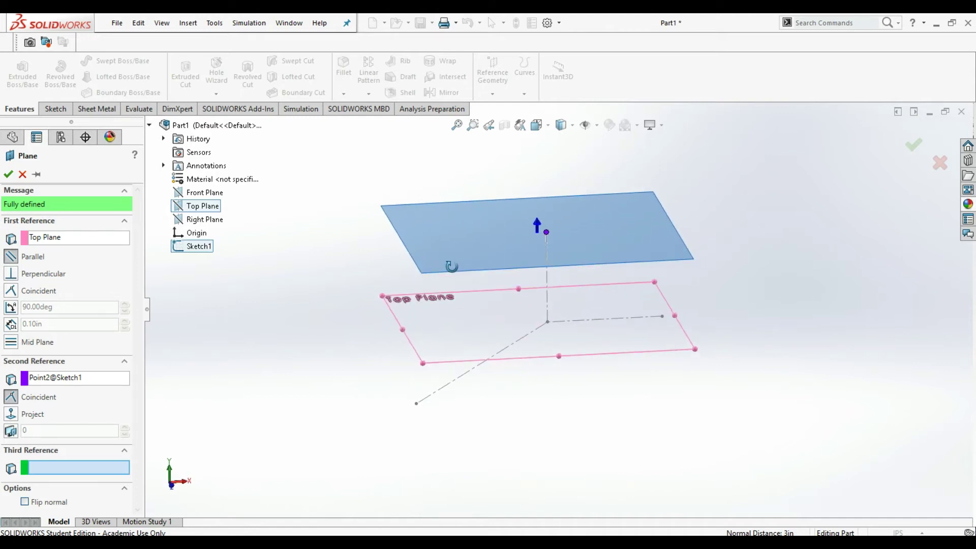
{"action": "left_click", "coordinate": [8, 174]}
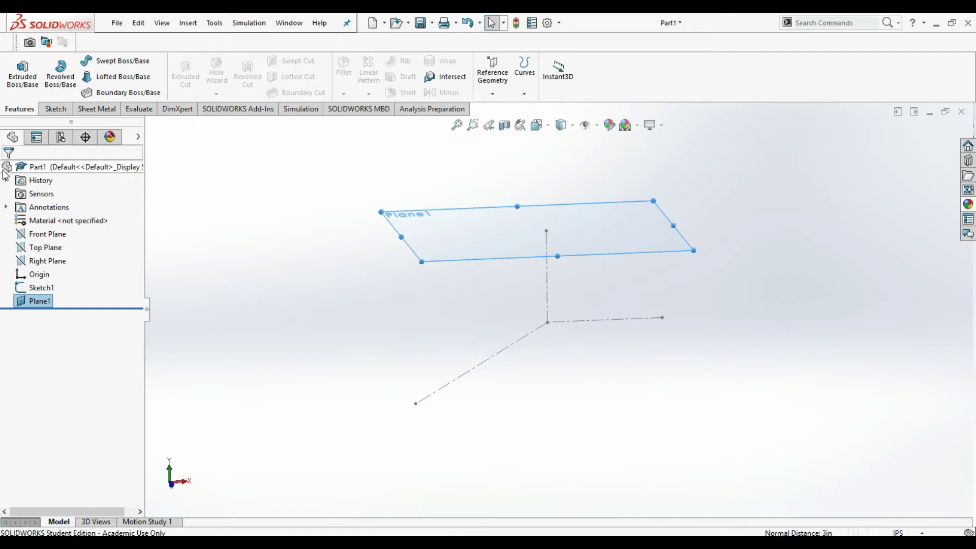
{"action": "mouse_move", "coordinate": [41, 180]}
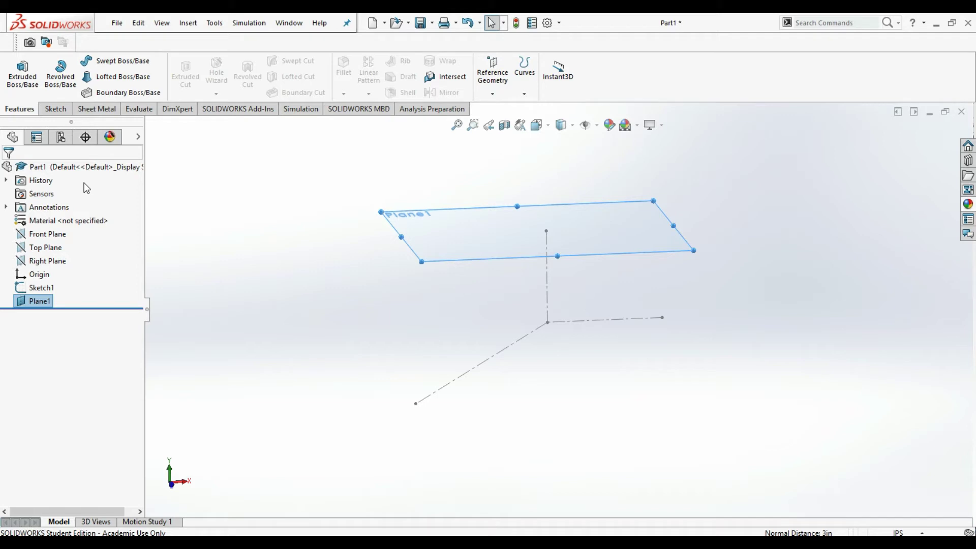
{"action": "left_click", "coordinate": [493, 71]}
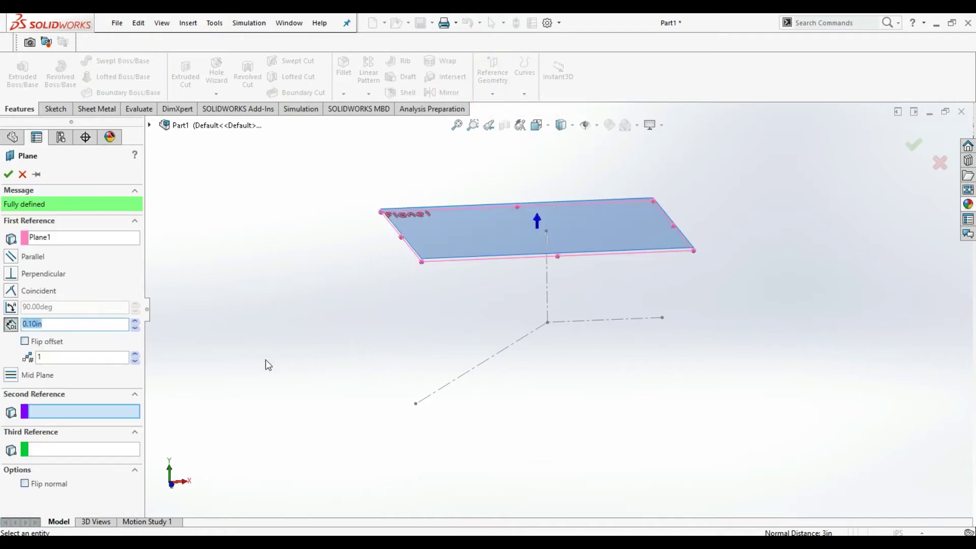
Step: Create Plane2 perpendicular to the slanted sketch line through its lower end point
{"action": "left_click", "coordinate": [17, 278]}
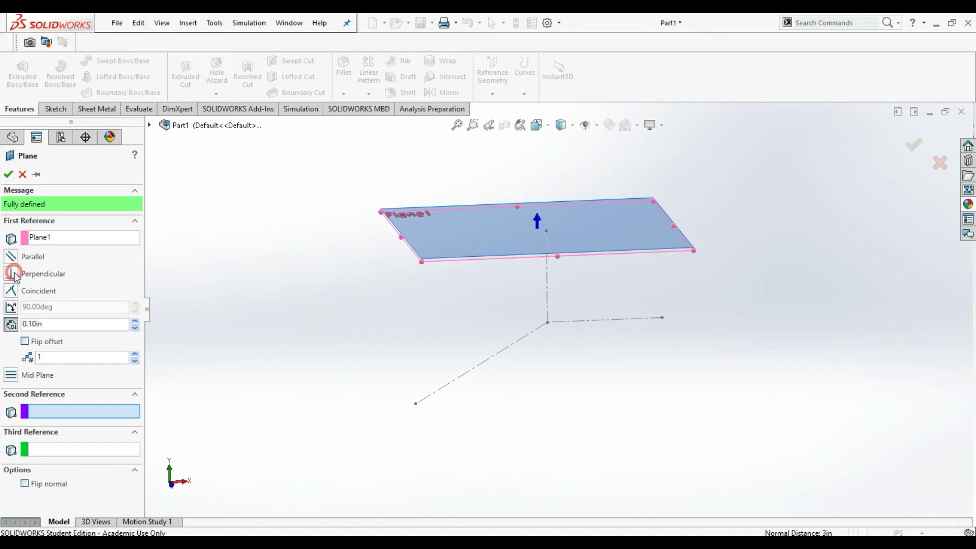
{"action": "left_click", "coordinate": [50, 239]}
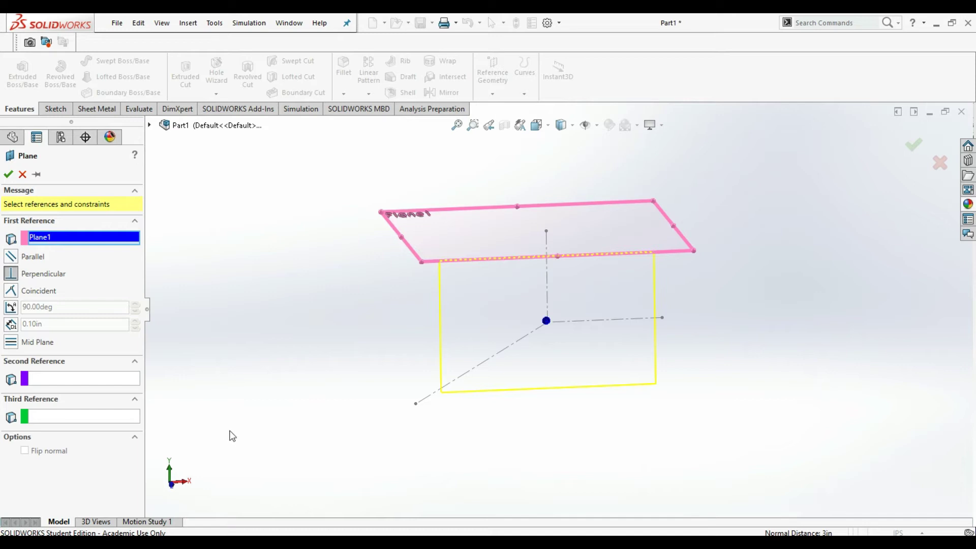
{"action": "left_click", "coordinate": [485, 364]}
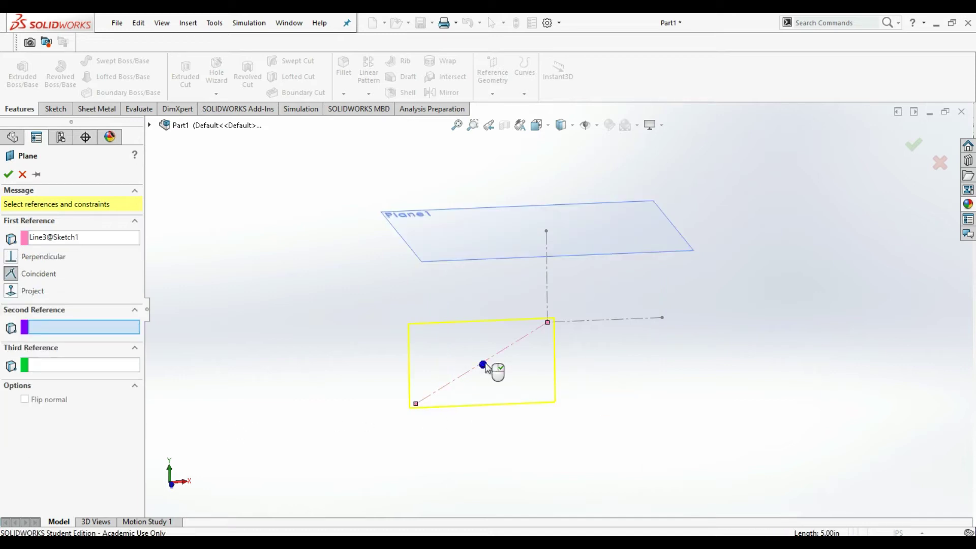
{"action": "left_click", "coordinate": [11, 257]}
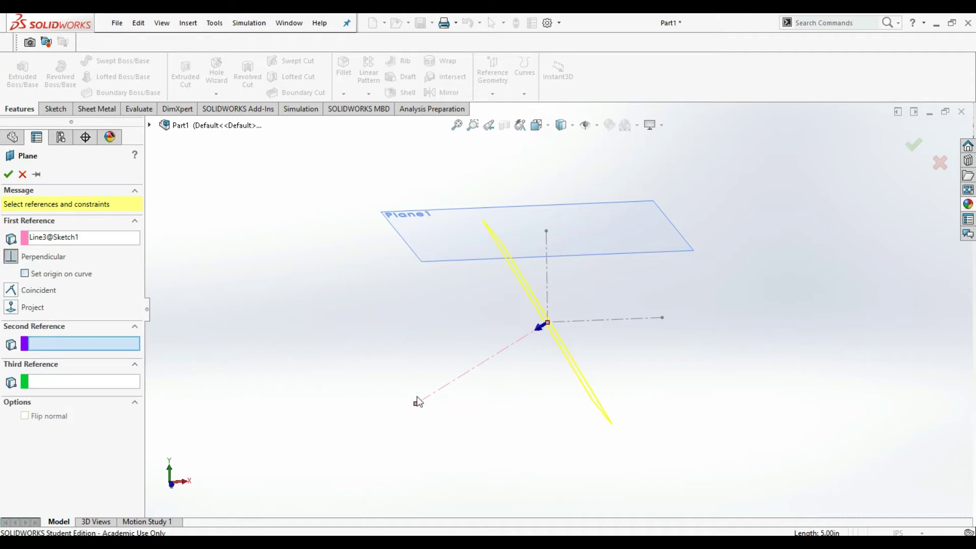
{"action": "left_click", "coordinate": [417, 403]}
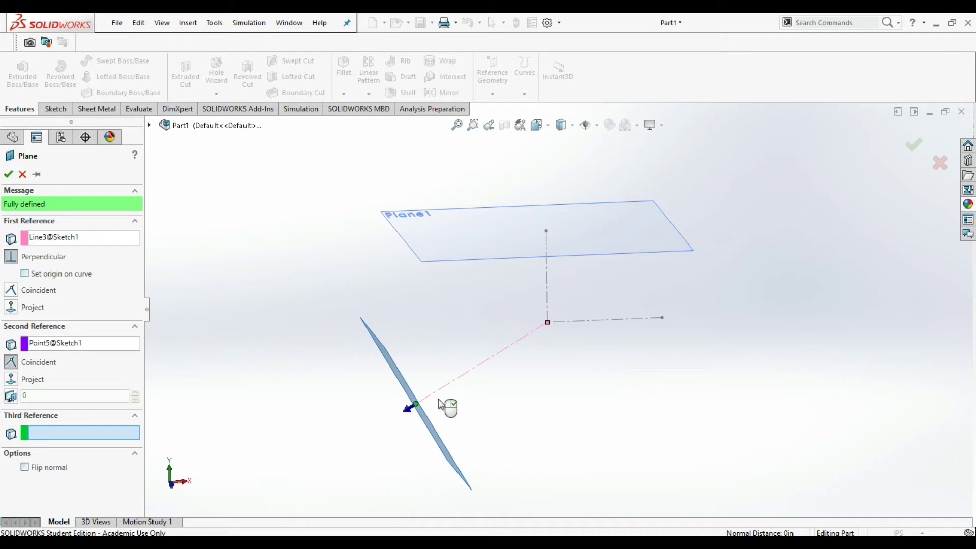
{"action": "mouse_move", "coordinate": [464, 368]}
{"action": "middle_mouse_down"}
{"action": "mouse_move", "coordinate": [461, 338]}
{"action": "mouse_move", "coordinate": [448, 345]}
{"action": "middle_mouse_up"}
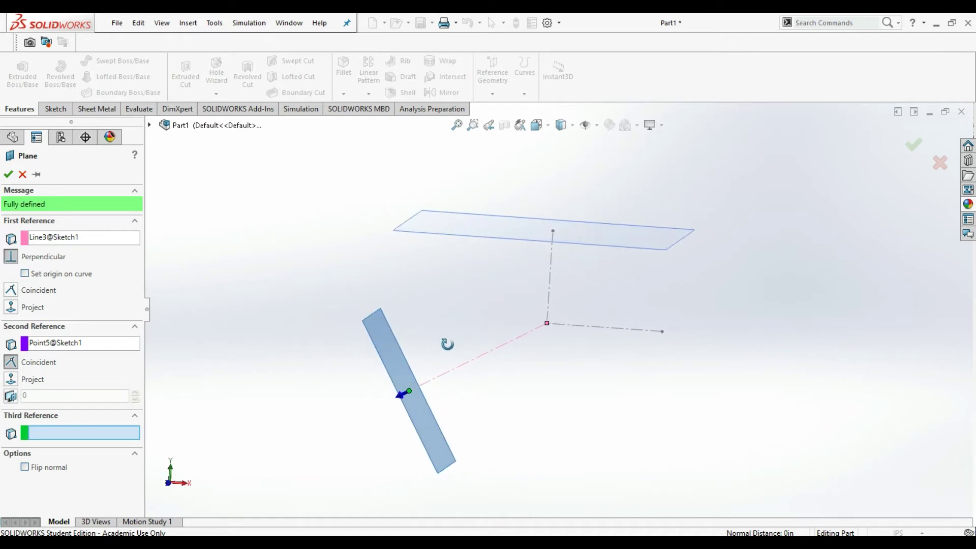
{"action": "left_click", "coordinate": [7, 174]}
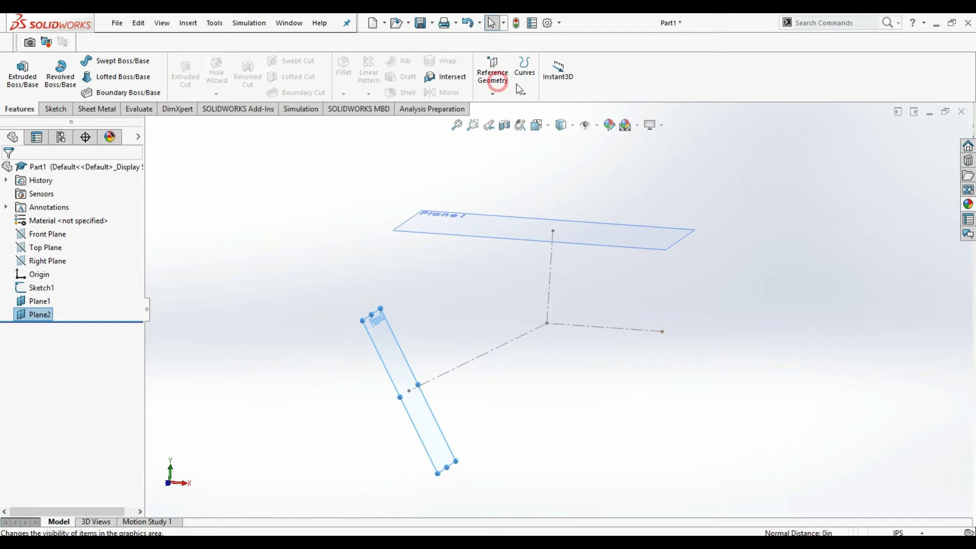
Step: Start a third reference plane referencing the Top Plane and the horizontal sketch line
{"action": "left_click", "coordinate": [492, 76]}
{"action": "left_click", "coordinate": [543, 108]}
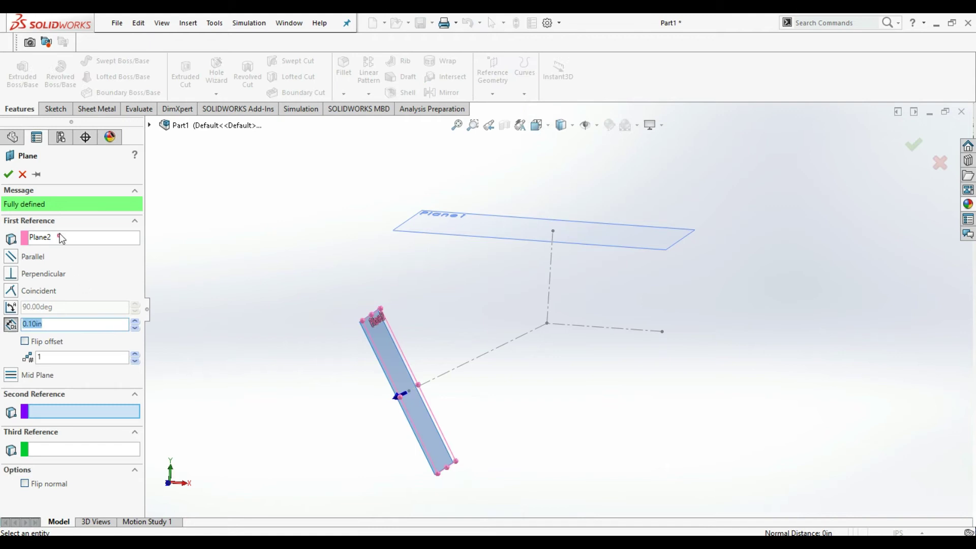
{"action": "left_click", "coordinate": [61, 239]}
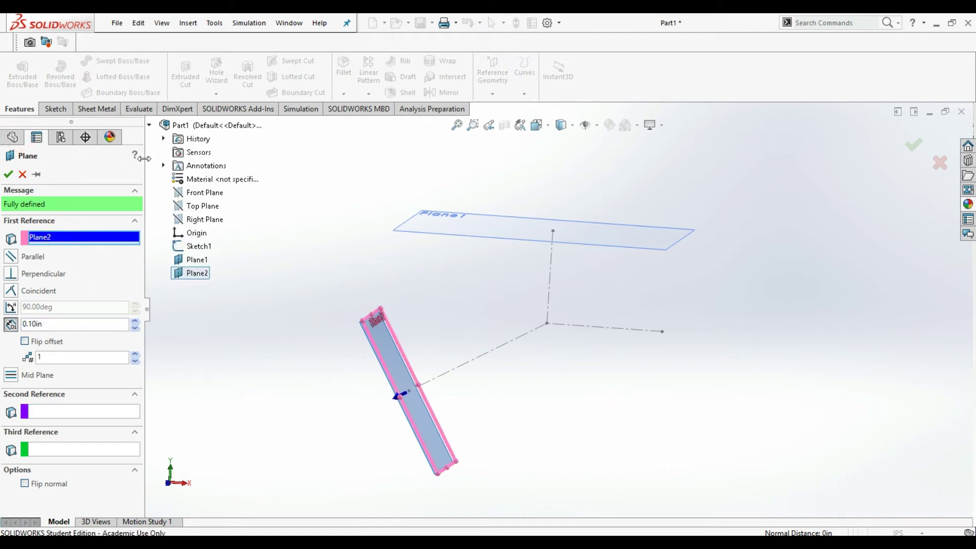
{"action": "left_click", "coordinate": [184, 207]}
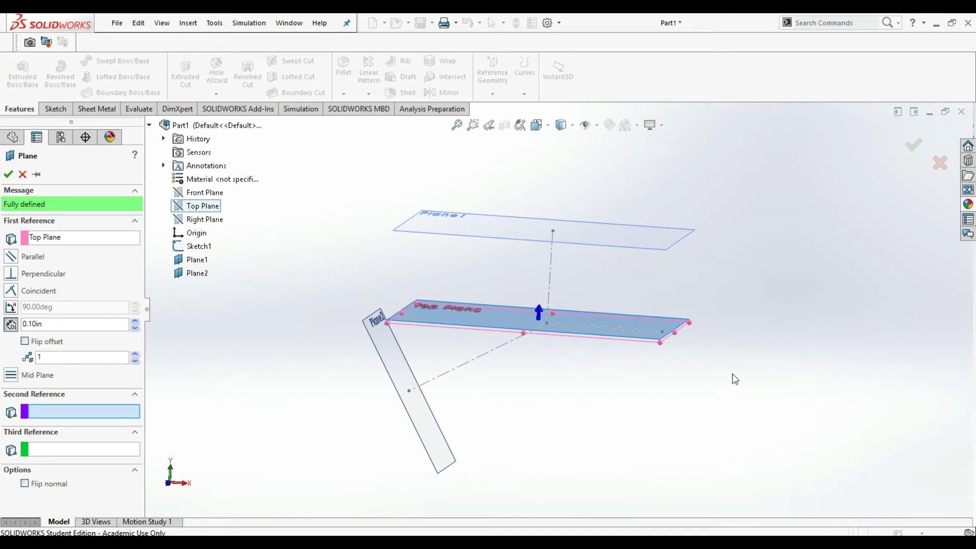
{"action": "left_click", "coordinate": [648, 332]}
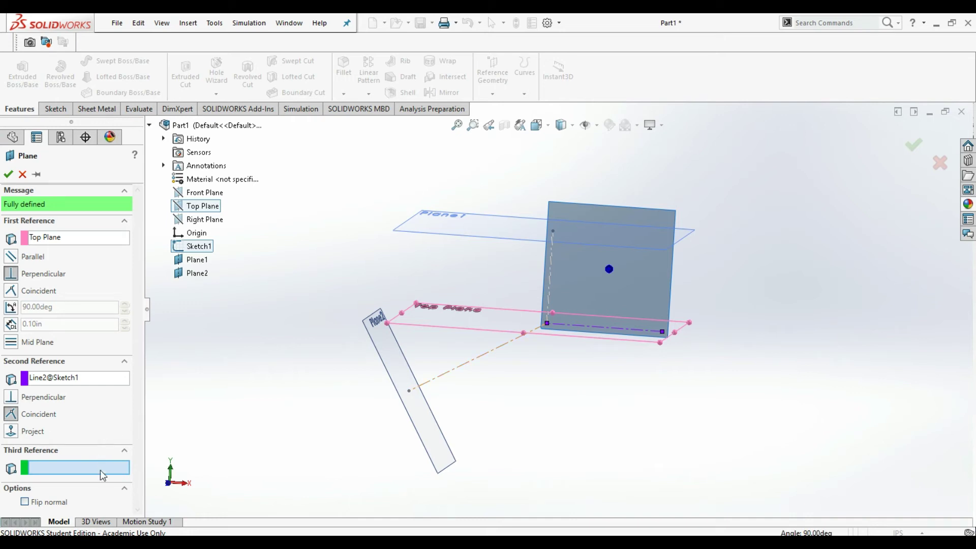
{"action": "middle_click_drag", "start_coordinate": [534, 257], "coordinate": [533, 274]}
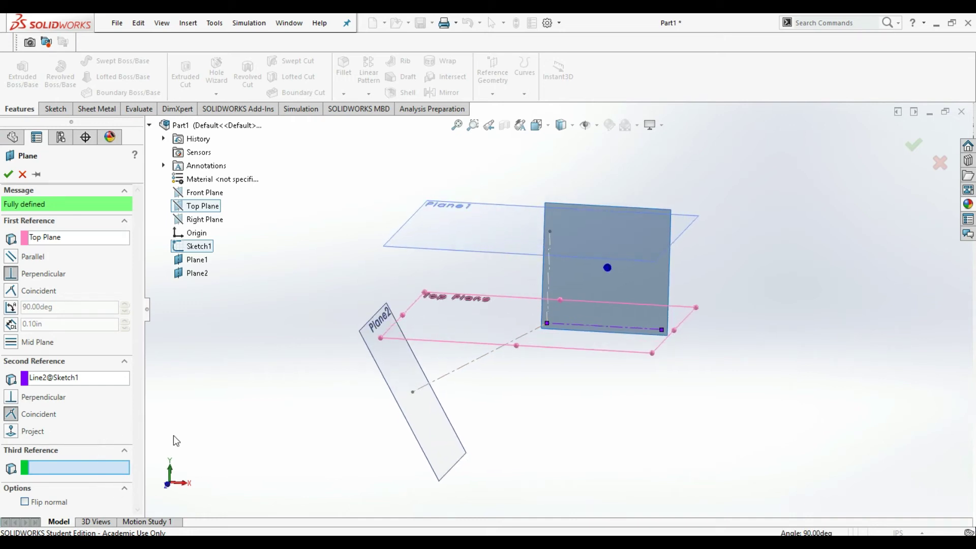
{"action": "left_click", "coordinate": [93, 467]}
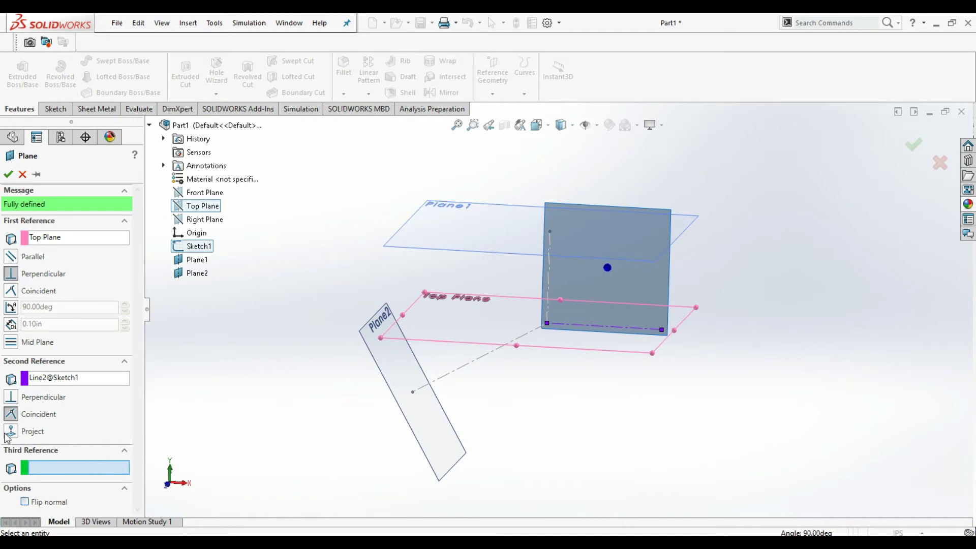
Step: Set the plane at 60° to the Top Plane after comparing Parallel, Perpendicular and Coincident
{"action": "left_click", "coordinate": [12, 308]}
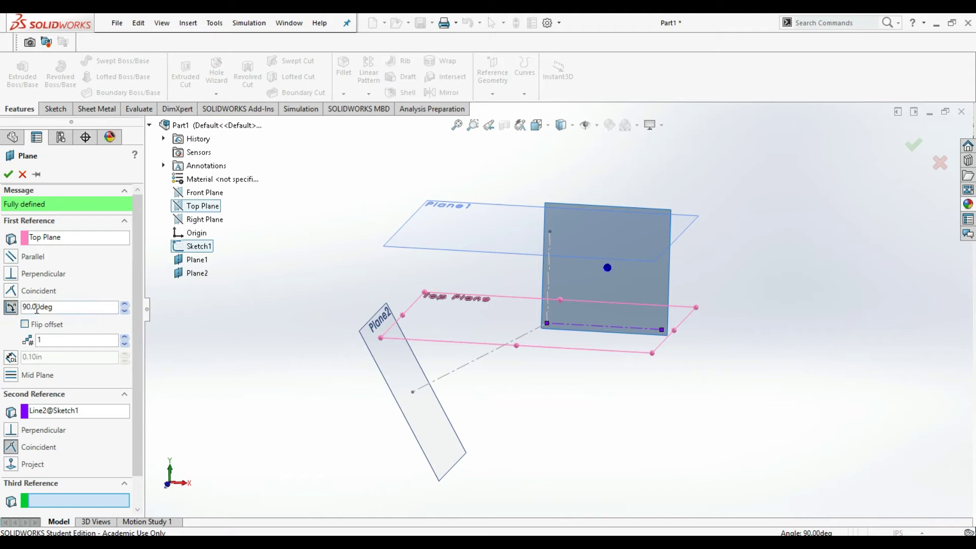
{"action": "left_click_drag", "start_coordinate": [54, 307], "coordinate": [17, 310]}
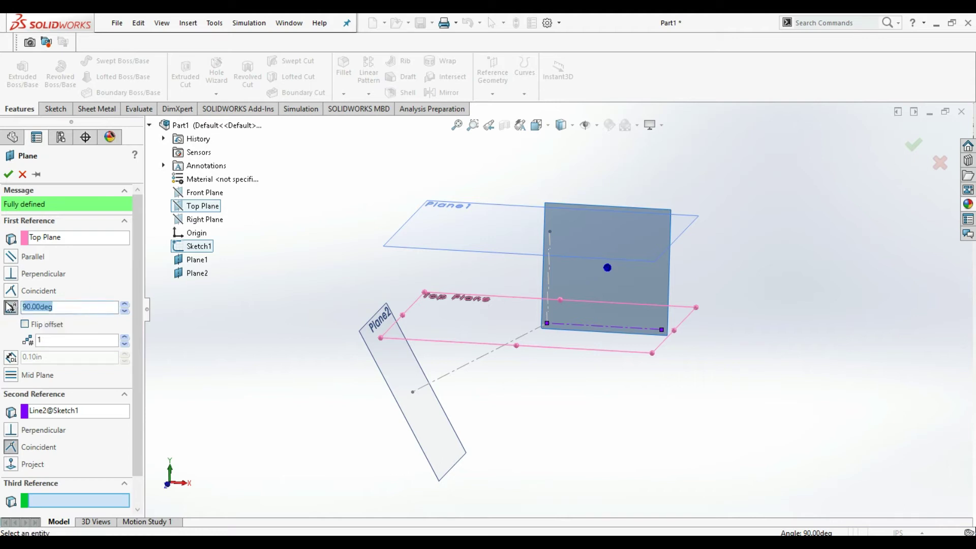
{"action": "type", "text": "60"}
{"action": "key", "text": "Return"}
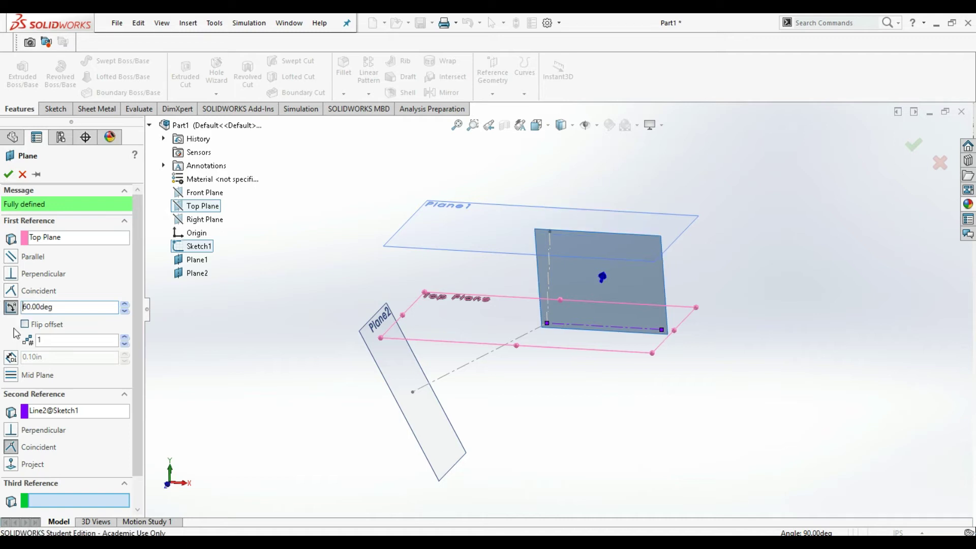
{"action": "mouse_move", "coordinate": [404, 305]}
{"action": "middle_mouse_down"}
{"action": "mouse_move", "coordinate": [334, 247]}
{"action": "mouse_move", "coordinate": [333, 257]}
{"action": "middle_mouse_up"}
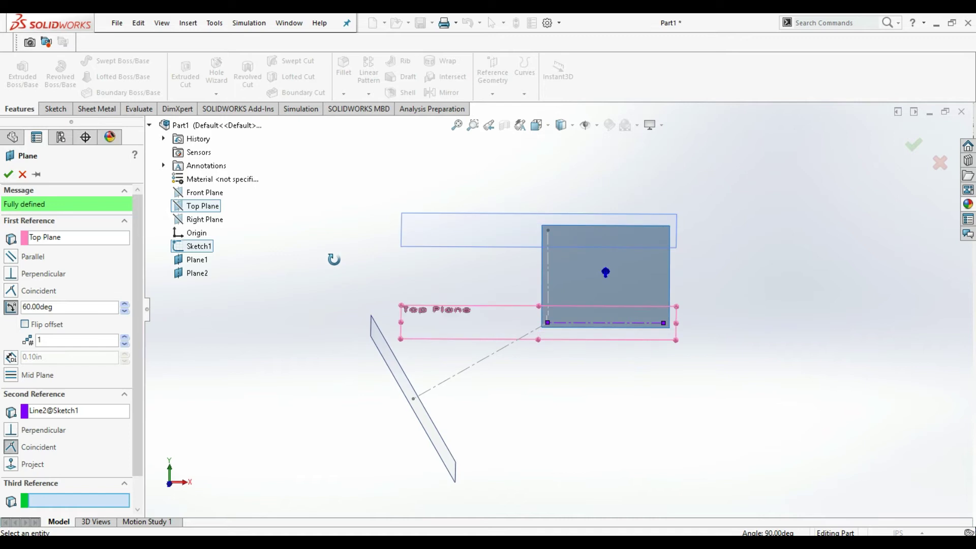
{"action": "left_click", "coordinate": [7, 256]}
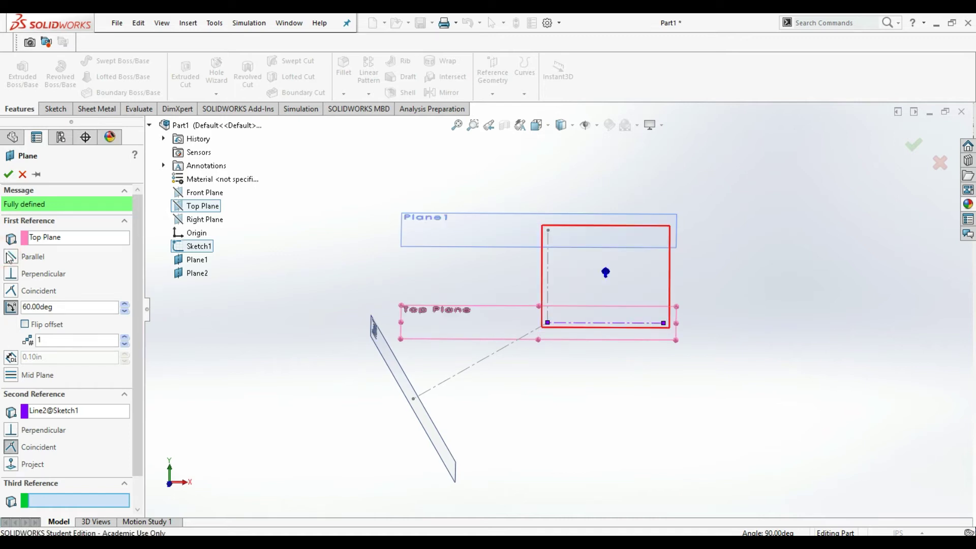
{"action": "left_click", "coordinate": [12, 274]}
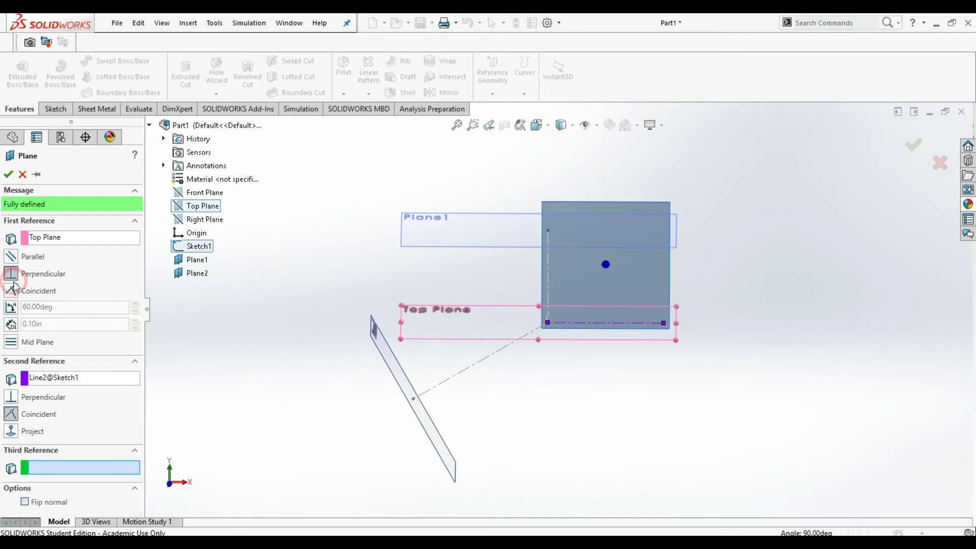
{"action": "left_click", "coordinate": [15, 294]}
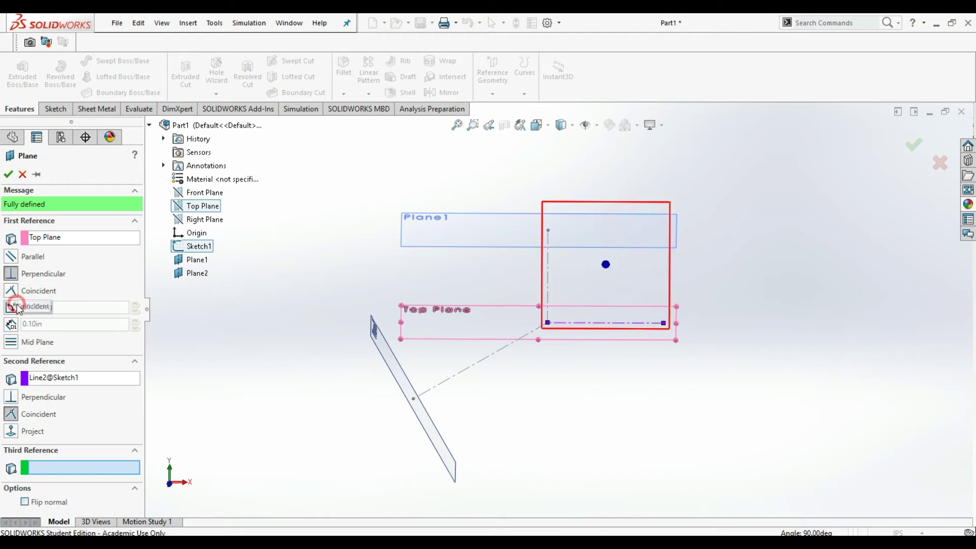
{"action": "left_click", "coordinate": [11, 308]}
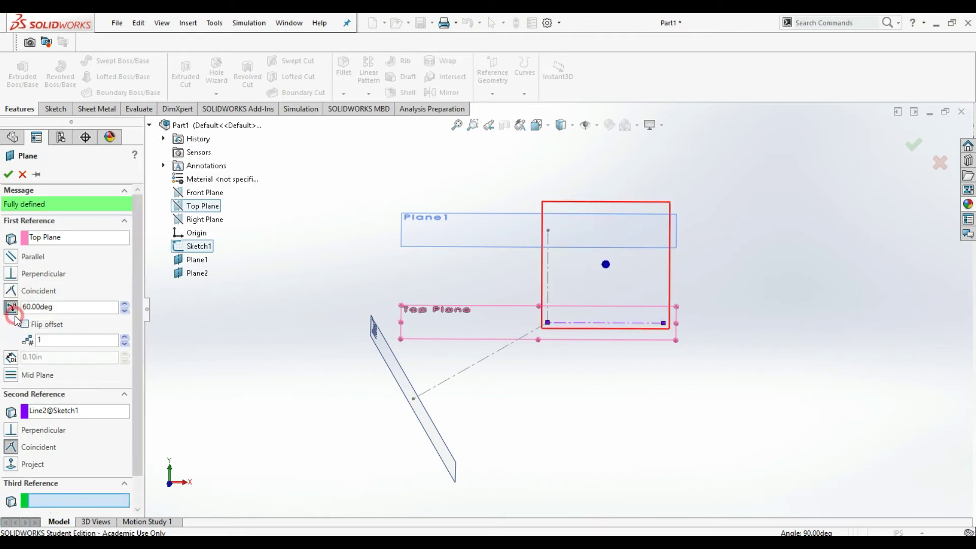
{"action": "mouse_move", "coordinate": [578, 254]}
{"action": "middle_mouse_down"}
{"action": "mouse_move", "coordinate": [484, 270]}
{"action": "mouse_move", "coordinate": [473, 316]}
{"action": "mouse_move", "coordinate": [452, 328]}
{"action": "middle_mouse_up"}
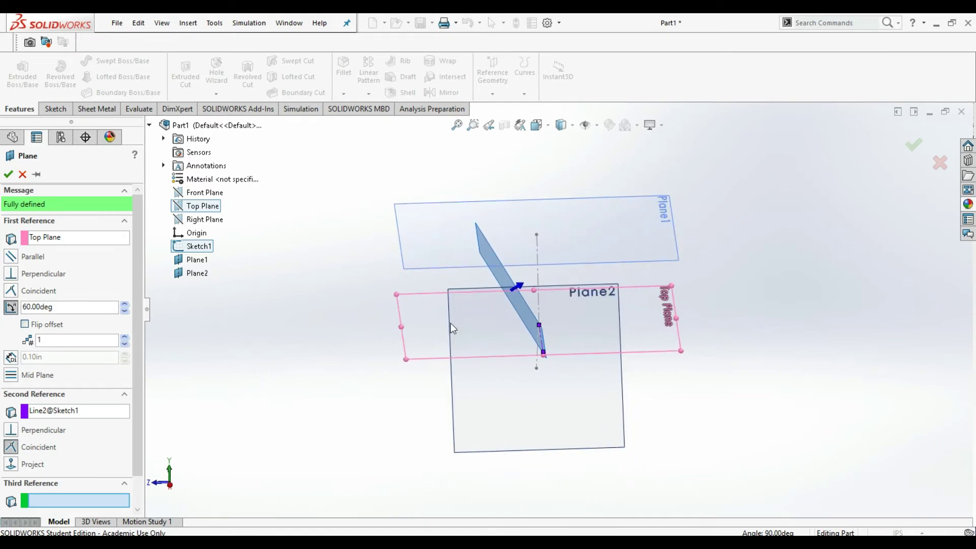
{"action": "scroll", "coordinate": [103, 308], "scroll_direction": "down", "scroll_amount": 1}
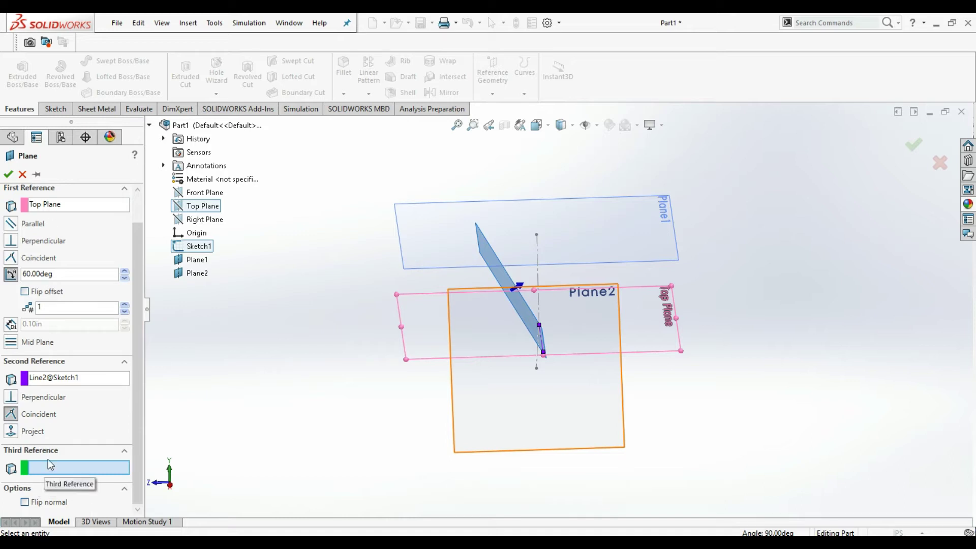
Step: Clear and reselect the Top Plane as the plane's first reference
{"action": "left_click", "coordinate": [193, 275]}
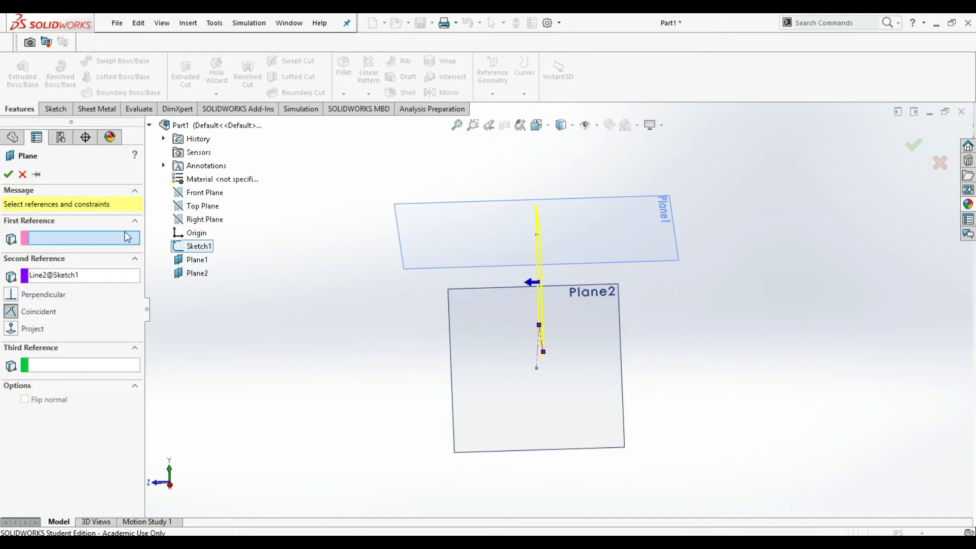
{"action": "left_click", "coordinate": [96, 368]}
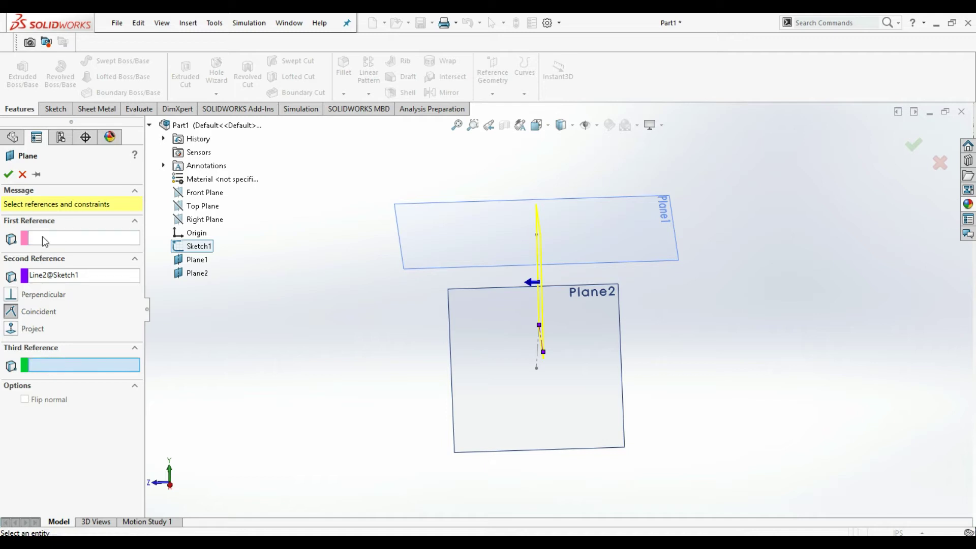
{"action": "left_click", "coordinate": [90, 236]}
{"action": "left_click", "coordinate": [213, 208]}
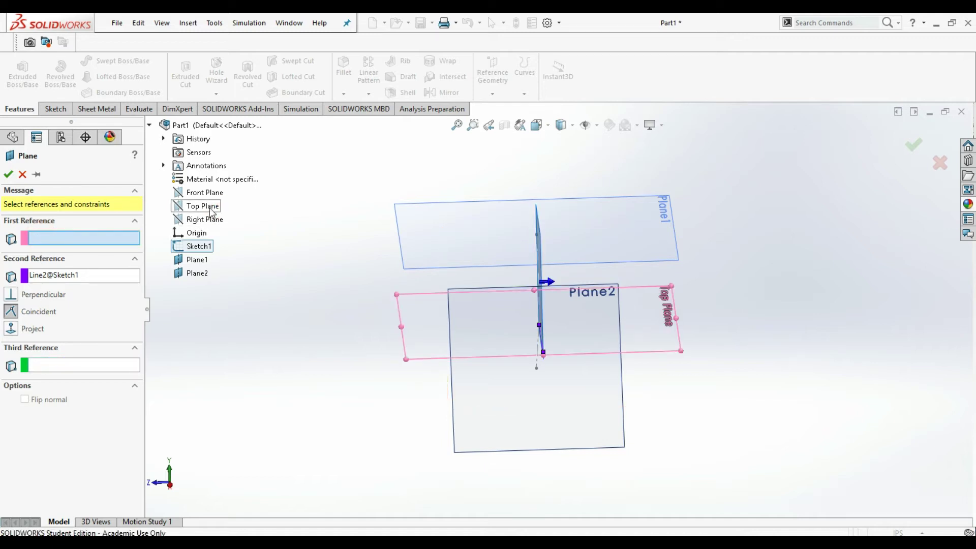
{"action": "mouse_move", "coordinate": [620, 338]}
{"action": "middle_mouse_down"}
{"action": "mouse_move", "coordinate": [588, 322]}
{"action": "mouse_move", "coordinate": [560, 273]}
{"action": "mouse_move", "coordinate": [541, 319]}
{"action": "mouse_move", "coordinate": [498, 326]}
{"action": "middle_mouse_up"}
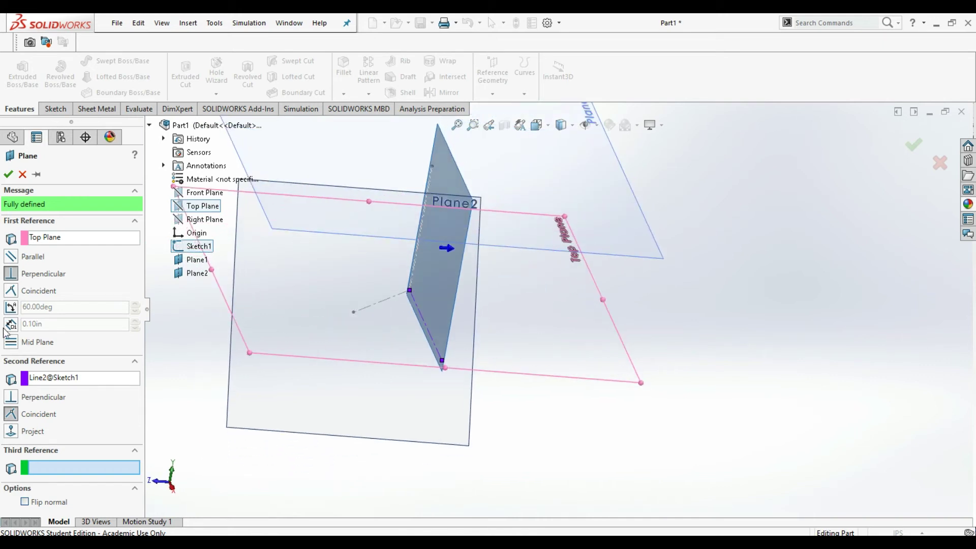
Step: Keep the 60° angle to Top Plane, test Flip offset, and create Plane3
{"action": "left_click", "coordinate": [11, 307]}
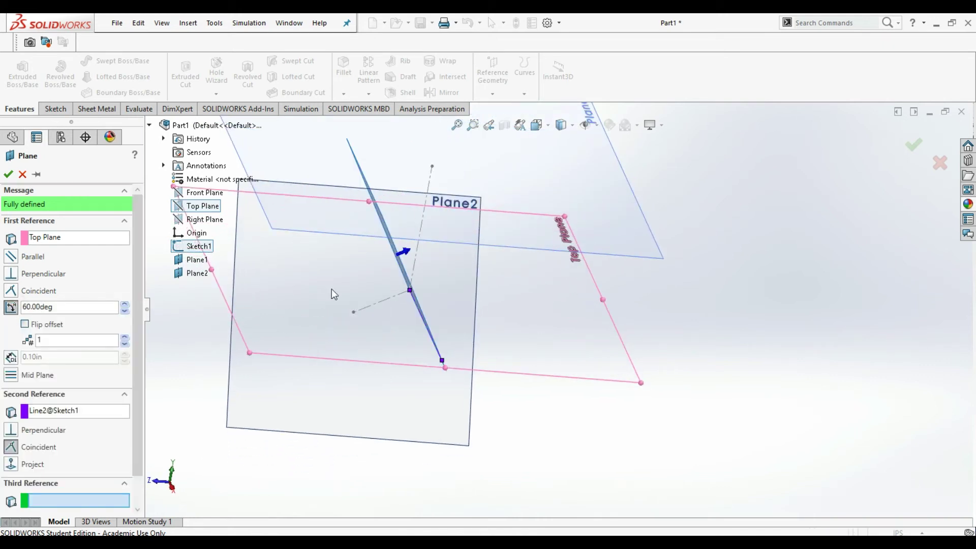
{"action": "left_click", "coordinate": [25, 324]}
{"action": "left_click", "coordinate": [33, 328]}
{"action": "mouse_move", "coordinate": [356, 336]}
{"action": "middle_mouse_down"}
{"action": "mouse_move", "coordinate": [584, 349]}
{"action": "mouse_move", "coordinate": [517, 341]}
{"action": "middle_mouse_up"}
{"action": "scroll", "coordinate": [521, 292], "scroll_direction": "down", "scroll_amount": 2}
{"action": "scroll", "coordinate": [531, 275], "scroll_direction": "down", "scroll_amount": 2}
{"action": "scroll", "coordinate": [539, 276], "scroll_direction": "down", "scroll_amount": 2}
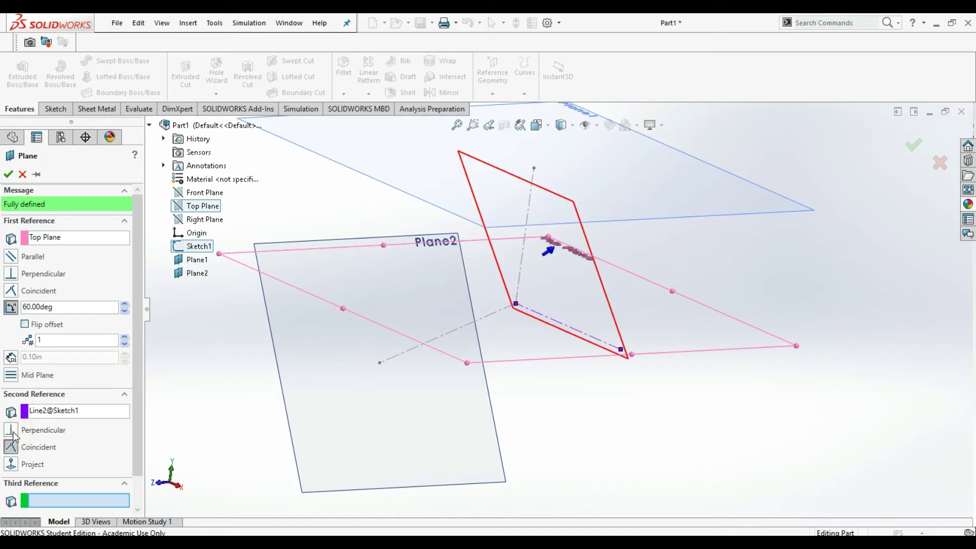
{"action": "left_click", "coordinate": [10, 177]}
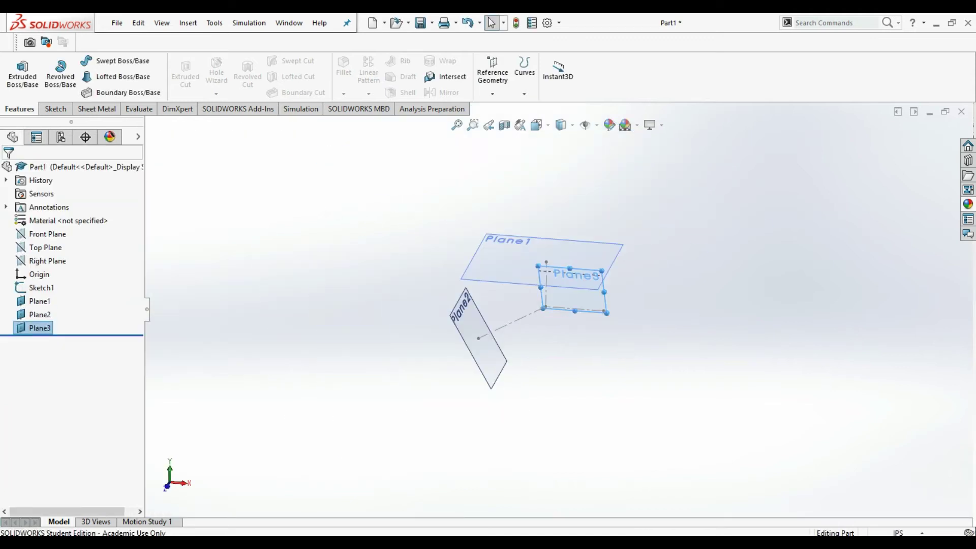
{"action": "scroll", "coordinate": [549, 229], "scroll_direction": "down", "scroll_amount": 4}
{"action": "scroll", "coordinate": [549, 299], "scroll_direction": "down", "scroll_amount": 3}
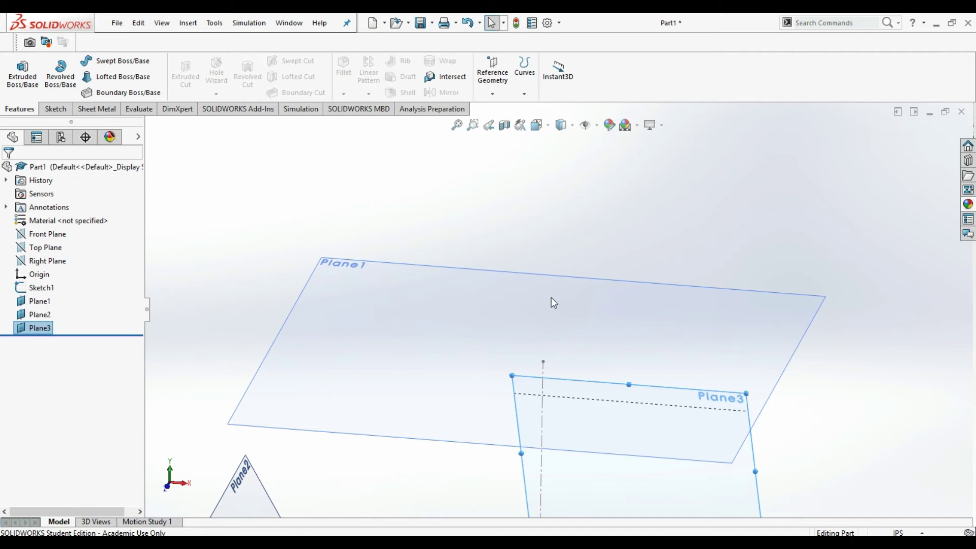
{"action": "scroll", "coordinate": [522, 386], "scroll_direction": "up", "scroll_amount": 2}
{"action": "key", "text": "c"}
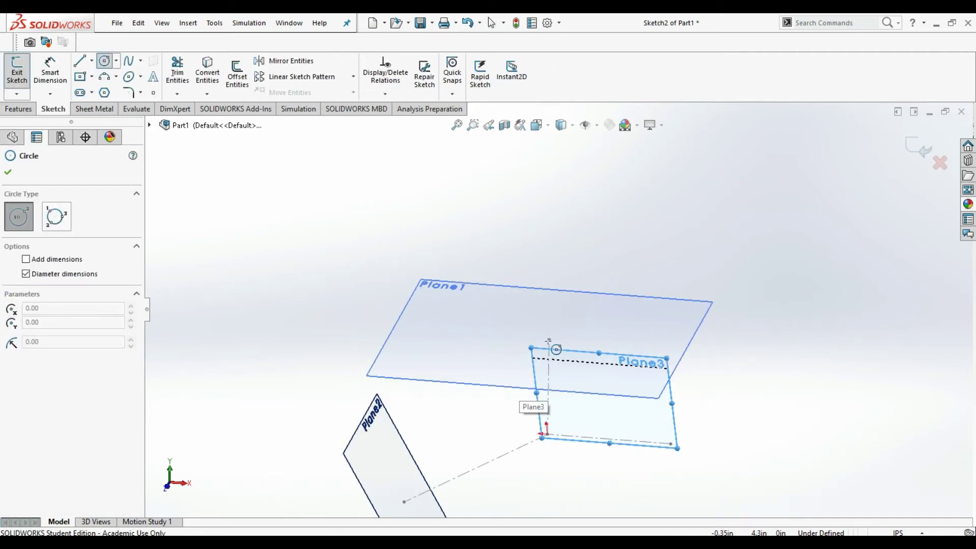
{"action": "scroll", "coordinate": [549, 339], "scroll_direction": "down", "scroll_amount": 2}
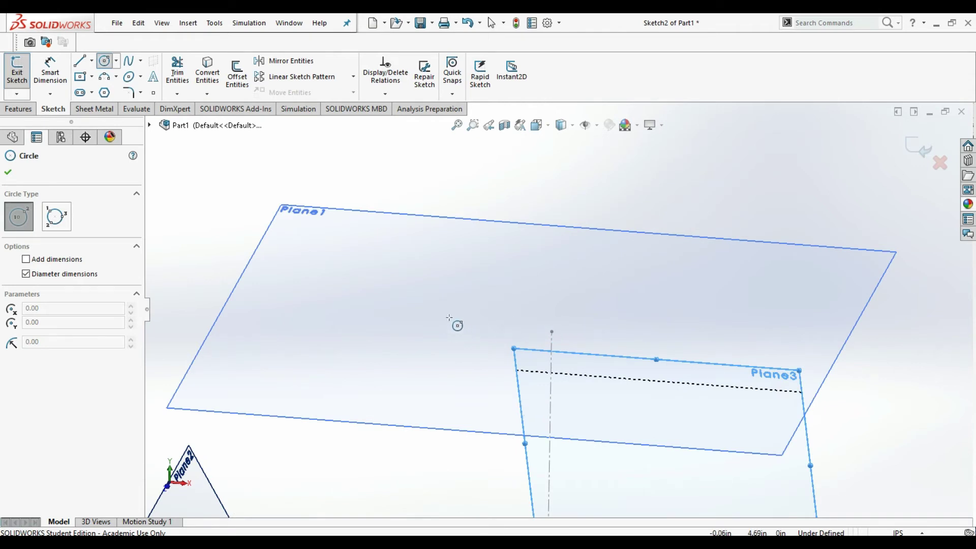
{"action": "key", "text": "ctrl+8"}
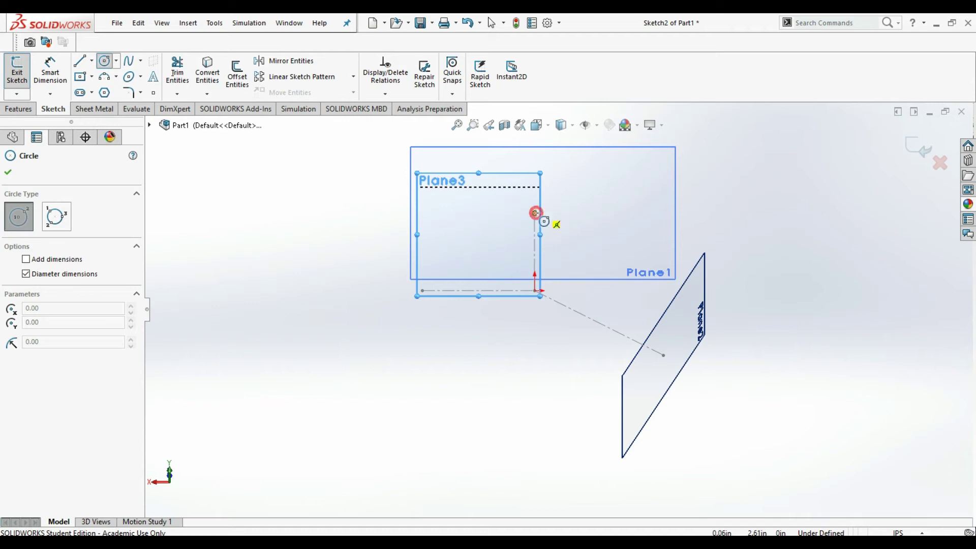
{"action": "left_click", "coordinate": [535, 213]}
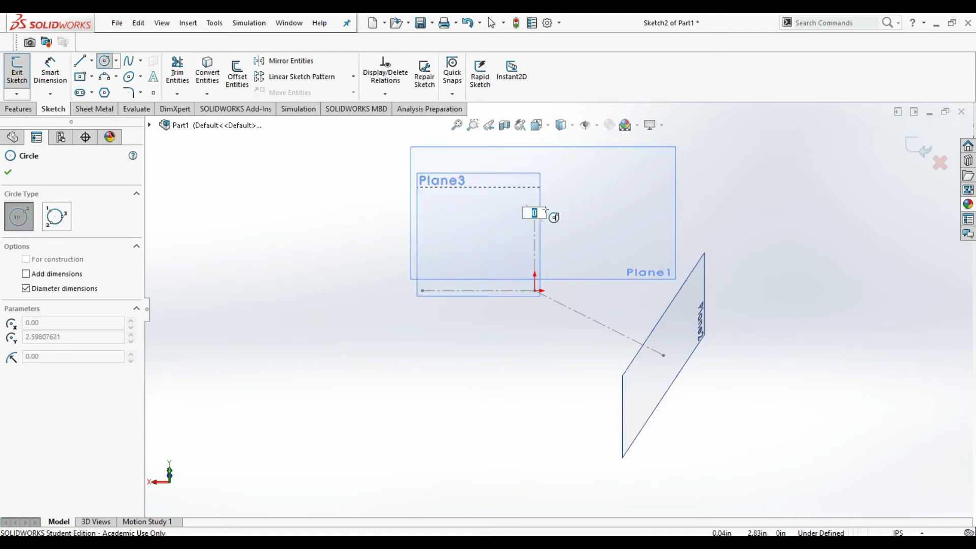
{"action": "key", "text": "Escape"}
{"action": "left_click", "coordinate": [584, 221]}
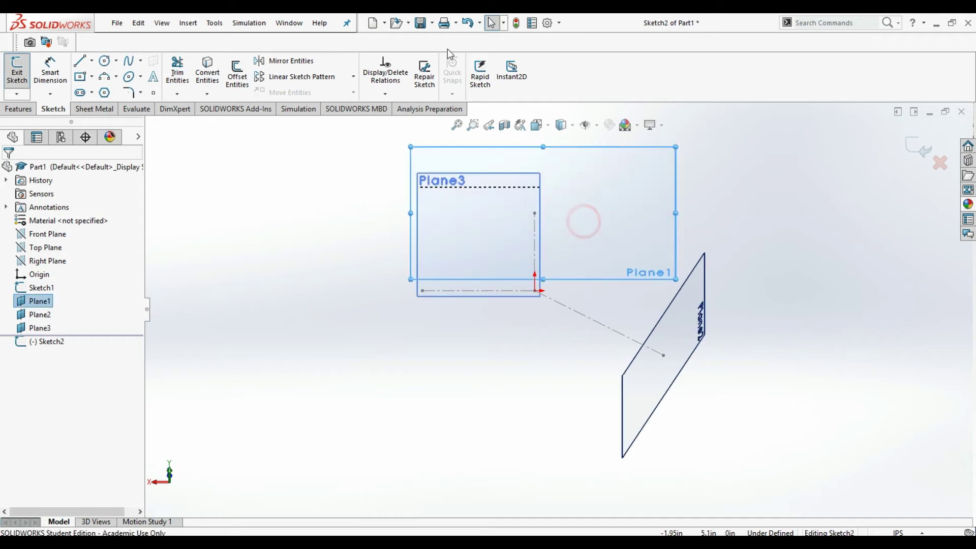
{"action": "left_click", "coordinate": [516, 25]}
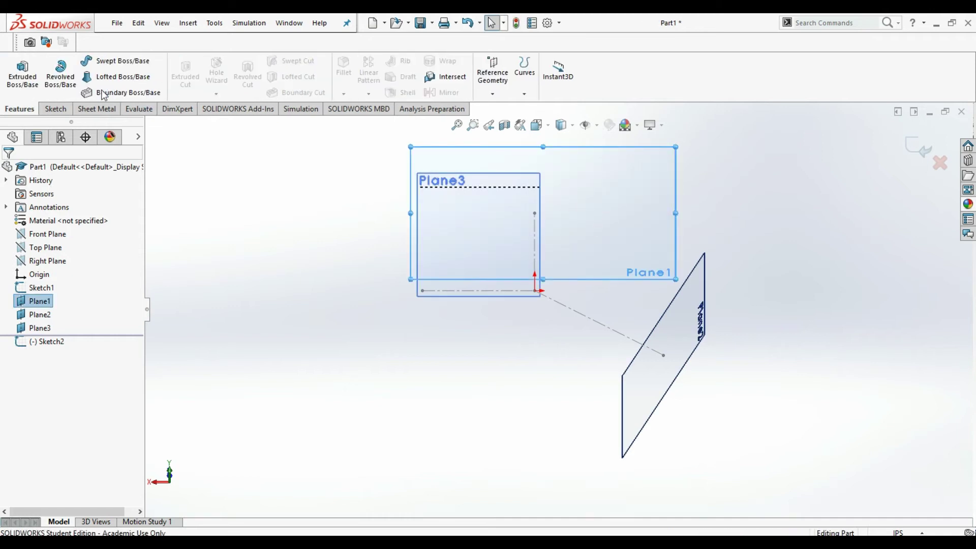
Step: Start a sketch on Plane1 and draw an origin-centred circle of 2.25 in diameter
{"action": "left_click", "coordinate": [56, 109]}
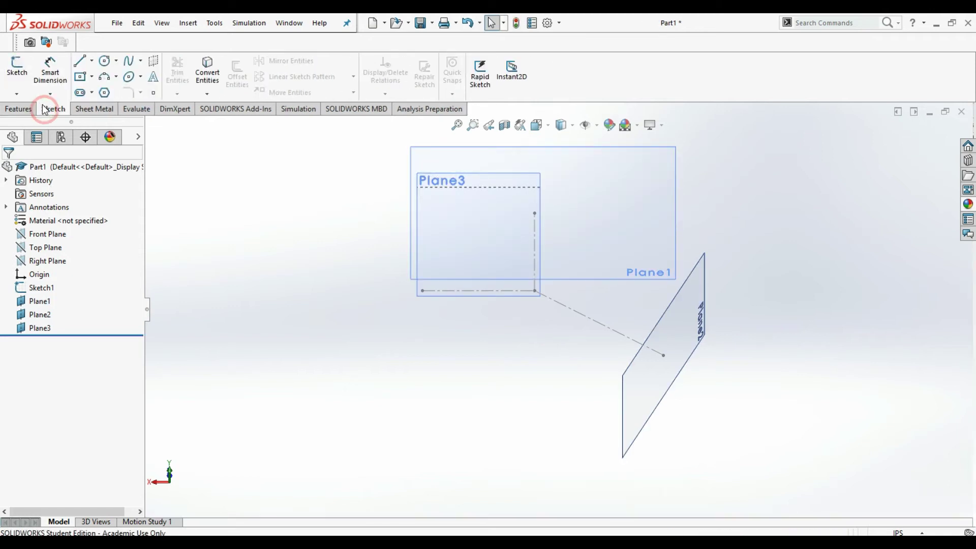
{"action": "left_click", "coordinate": [18, 73]}
{"action": "left_click", "coordinate": [578, 193]}
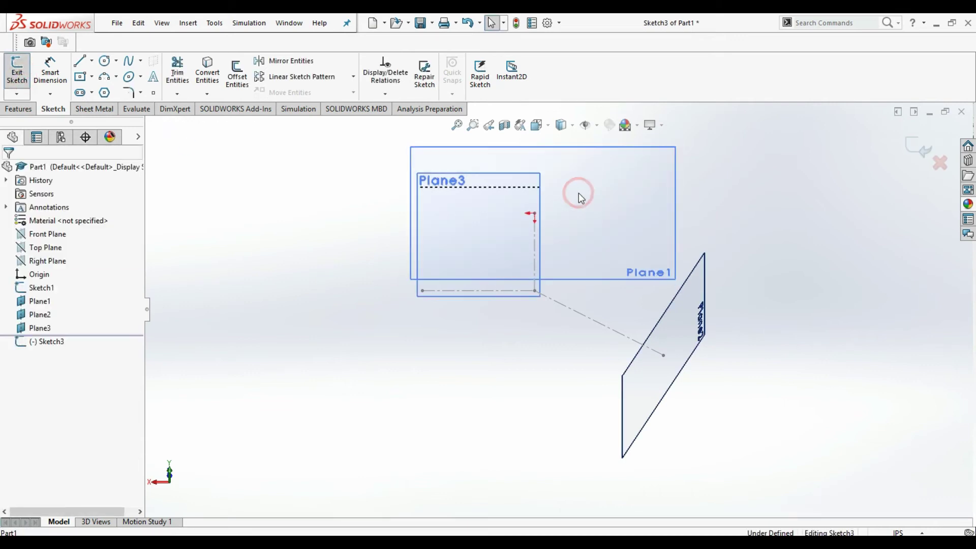
{"action": "key", "text": "c"}
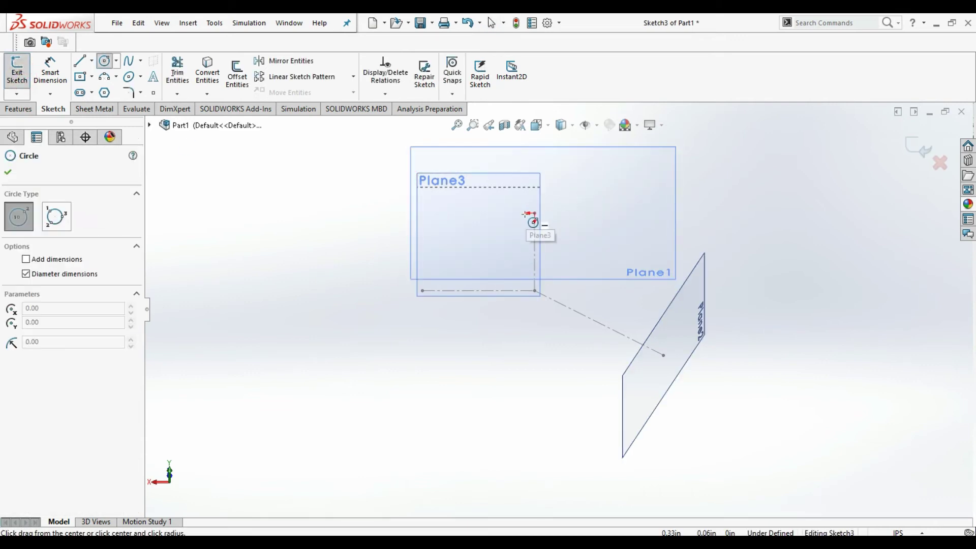
{"action": "left_click", "coordinate": [534, 214]}
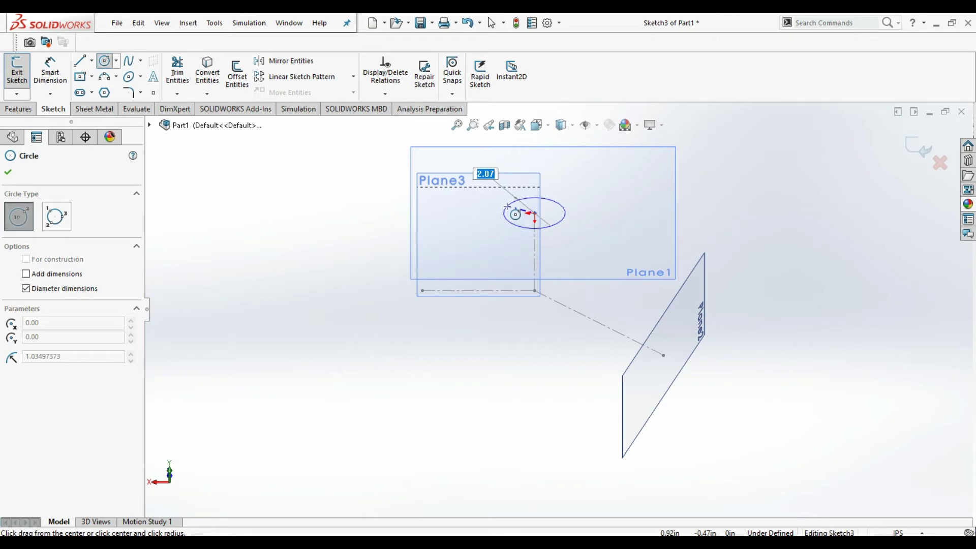
{"action": "key", "text": "BackSpace"}
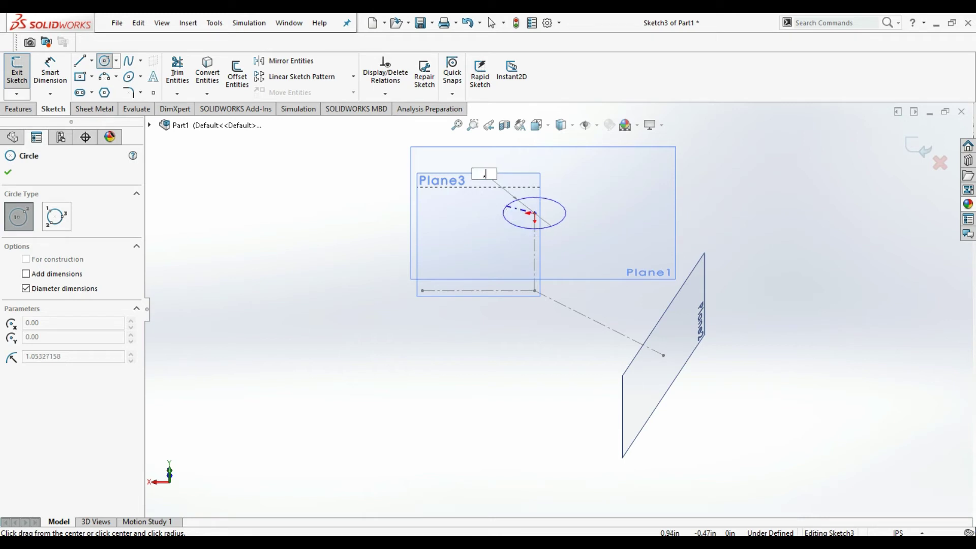
{"action": "type", "text": "25"}
{"action": "key", "text": "BackSpace"}
{"action": "key", "text": "BackSpace"}
{"action": "key", "text": "BackSpace"}
{"action": "type", "text": "0"}
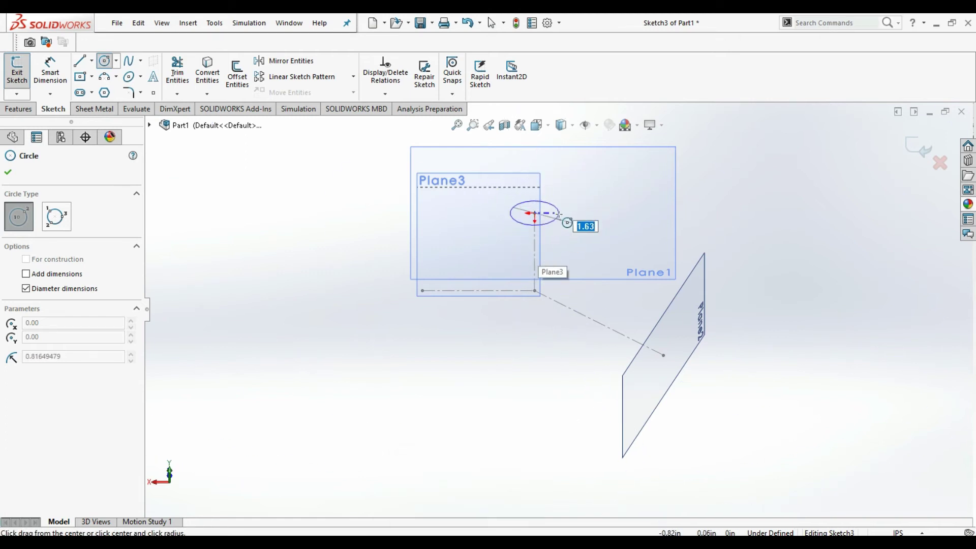
{"action": "type", "text": "2,"}
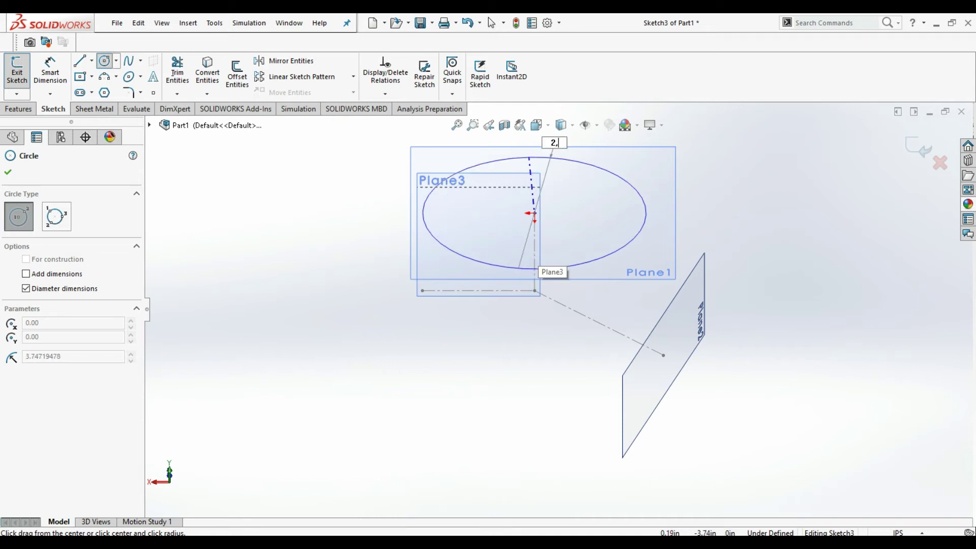
{"action": "type", "text": "250"}
{"action": "key", "text": "Return"}
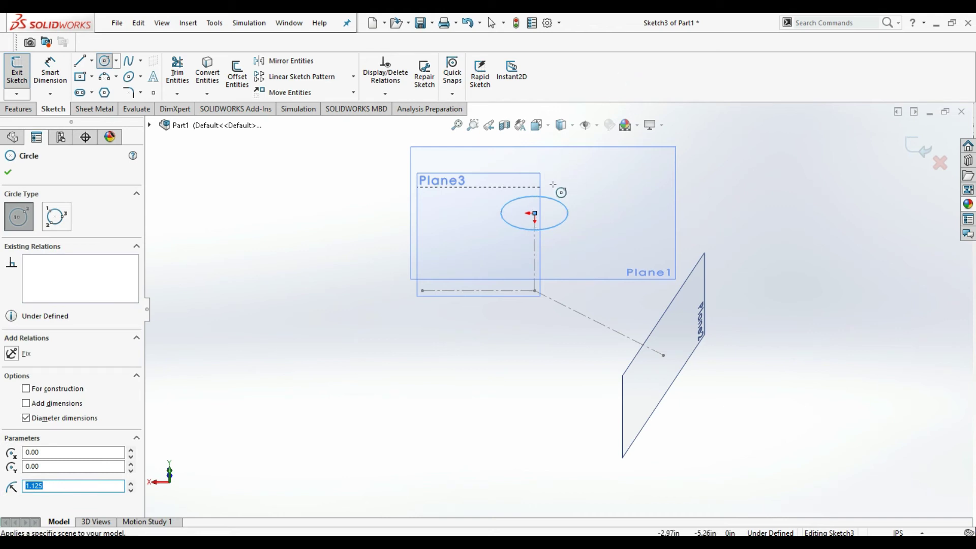
{"action": "key", "text": "Escape"}
Step: Add a 2.25 in diameter dimension to the circle
{"action": "left_click", "coordinate": [565, 208]}
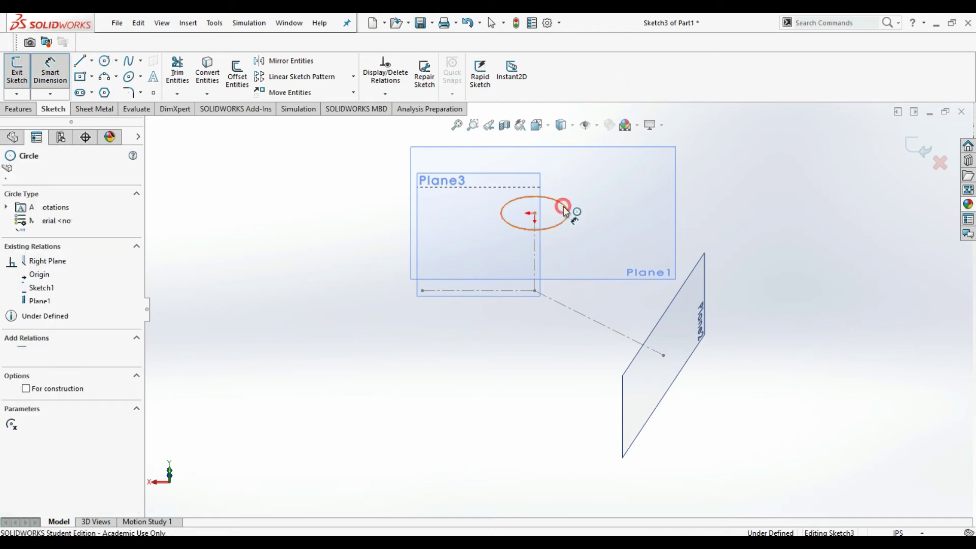
{"action": "left_click", "coordinate": [598, 216]}
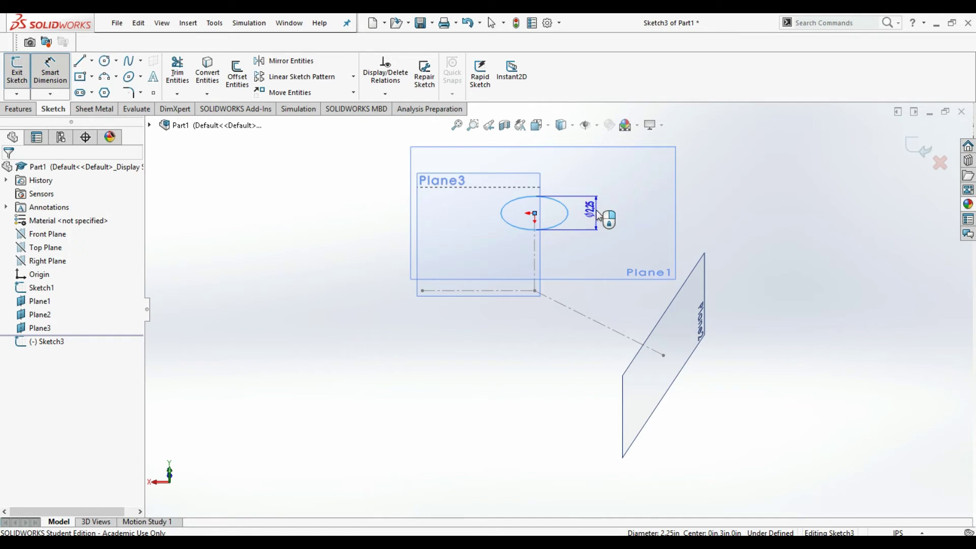
{"action": "left_click", "coordinate": [584, 228]}
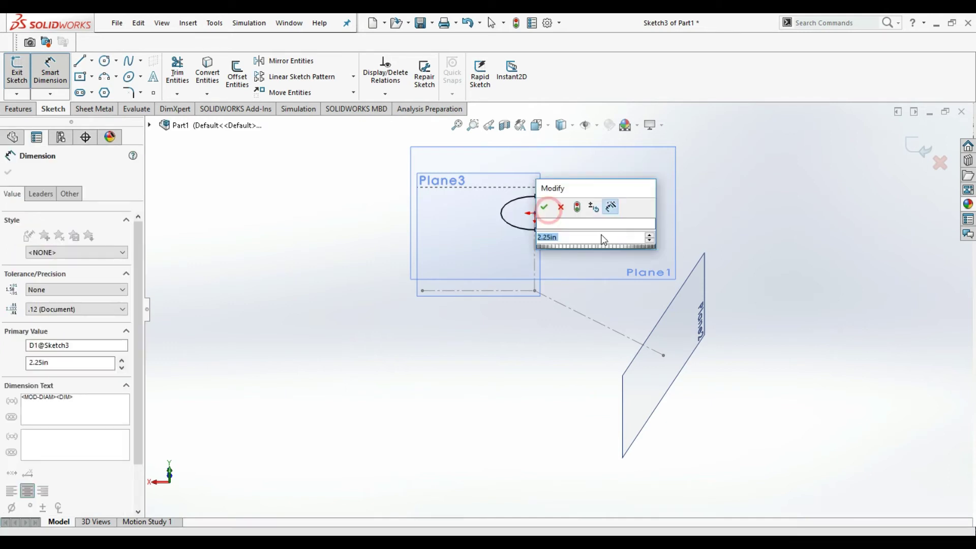
{"action": "left_click", "coordinate": [544, 207]}
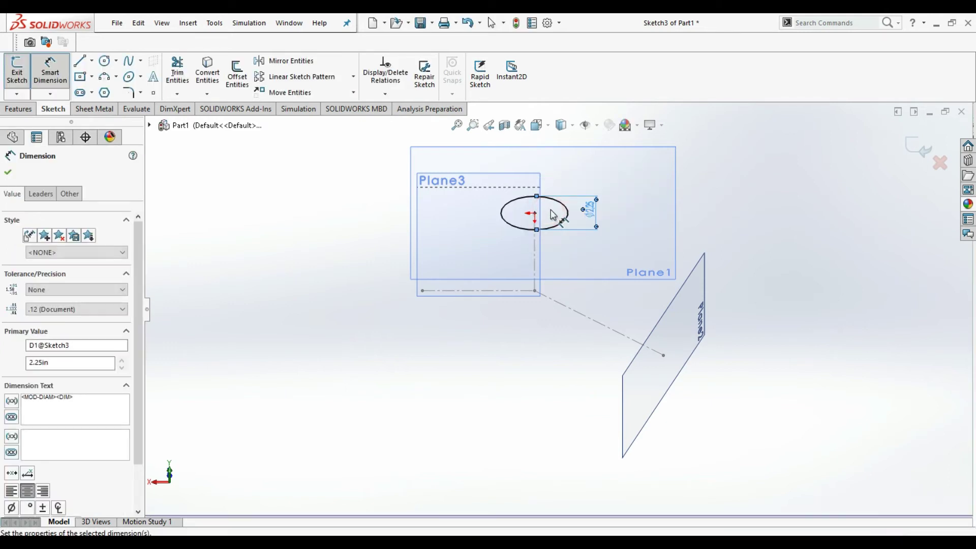
{"action": "left_click", "coordinate": [20, 110]}
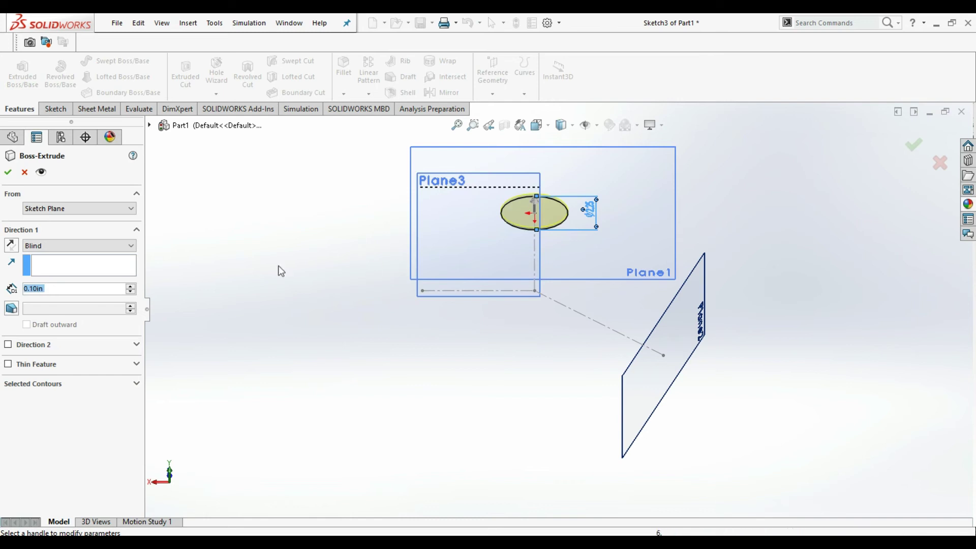
Step: Extrude Sketch3's 2.25 in circle 8 in in the reversed, downward direction as Boss-Extrude1
{"action": "type", "text": "8"}
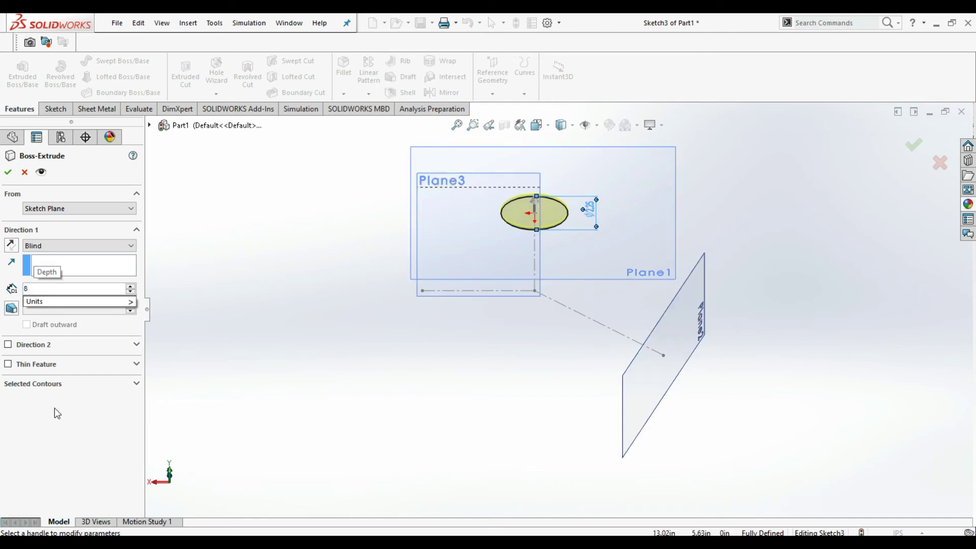
{"action": "left_click", "coordinate": [55, 410]}
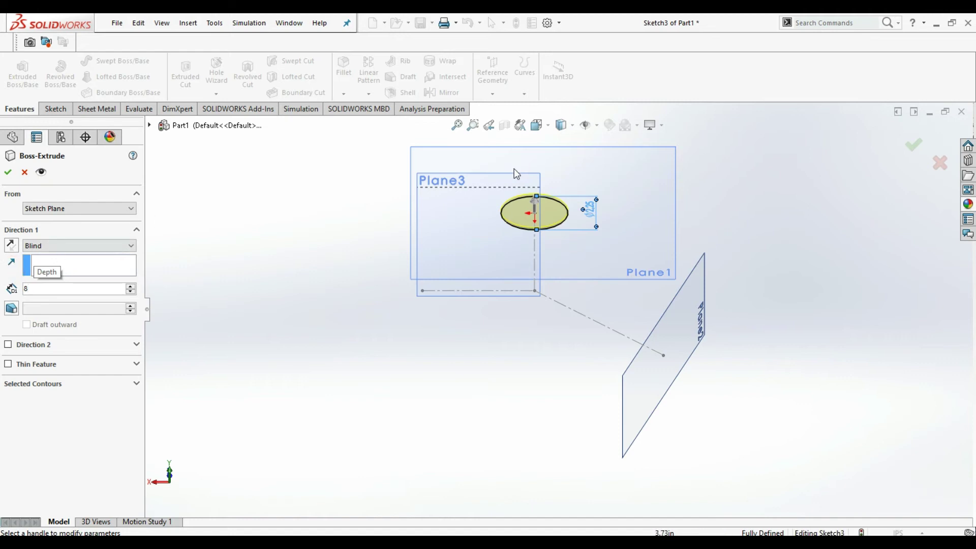
{"action": "left_click", "coordinate": [11, 246]}
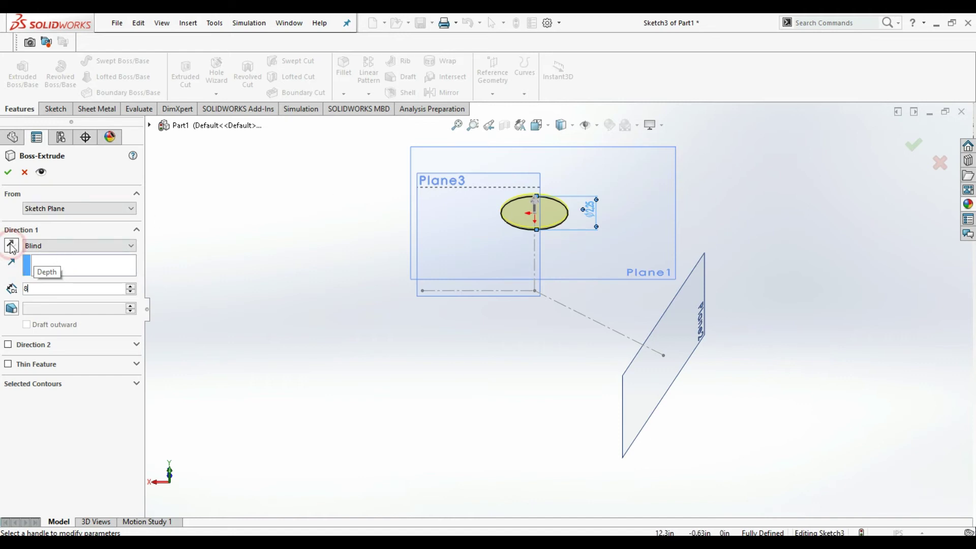
{"action": "left_click", "coordinate": [7, 172]}
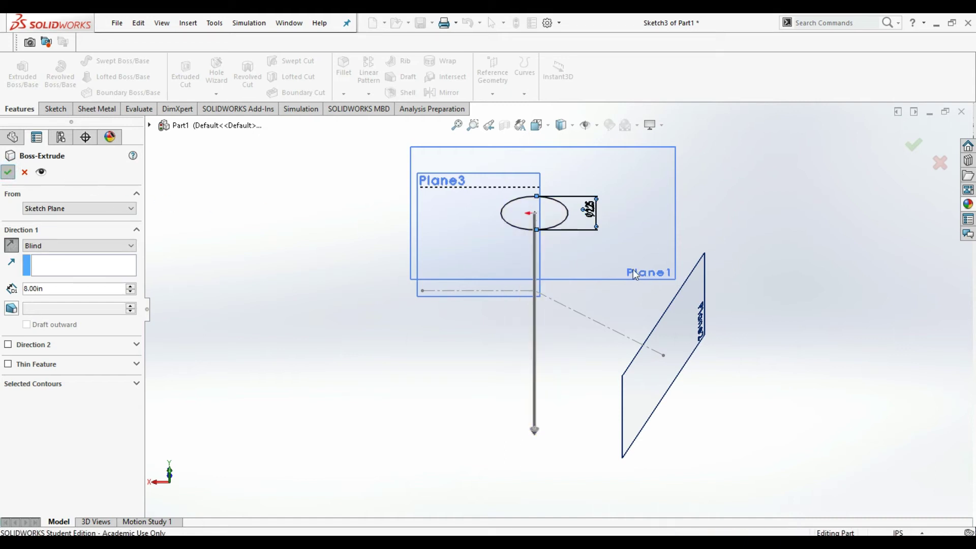
{"action": "mouse_move", "coordinate": [521, 279]}
{"action": "middle_mouse_down"}
{"action": "mouse_move", "coordinate": [489, 401]}
{"action": "mouse_move", "coordinate": [525, 403]}
{"action": "mouse_move", "coordinate": [529, 331]}
{"action": "middle_mouse_up"}
Step: Sketch a 1.75 in diameter circle centred on the origin, viewing Plane2 Normal To
{"action": "left_click", "coordinate": [434, 261]}
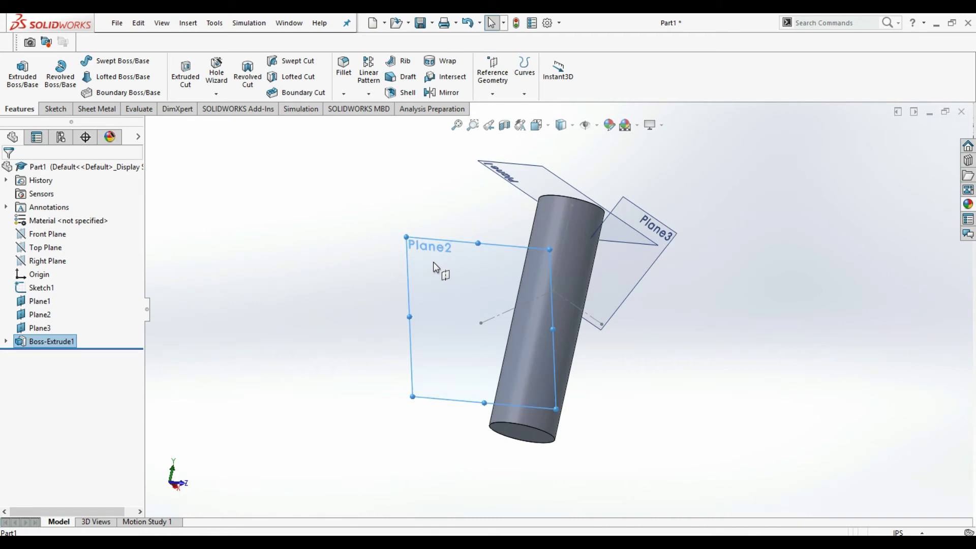
{"action": "key", "text": "ctrl+8"}
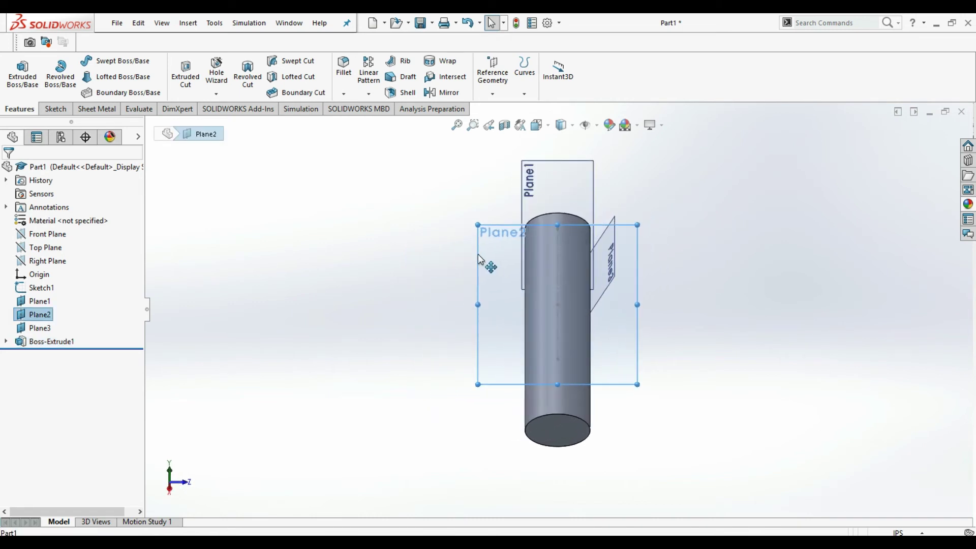
{"action": "key", "text": "c"}
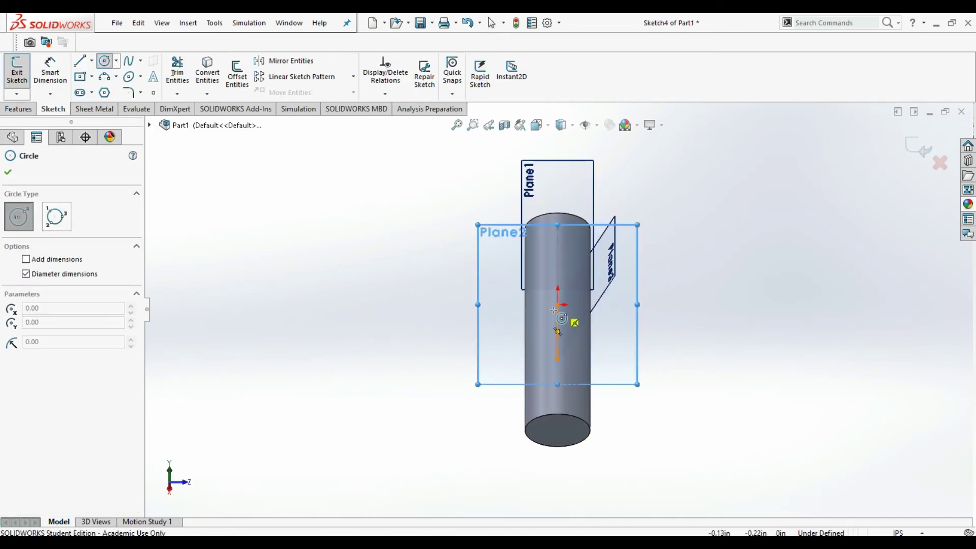
{"action": "left_click", "coordinate": [558, 304]}
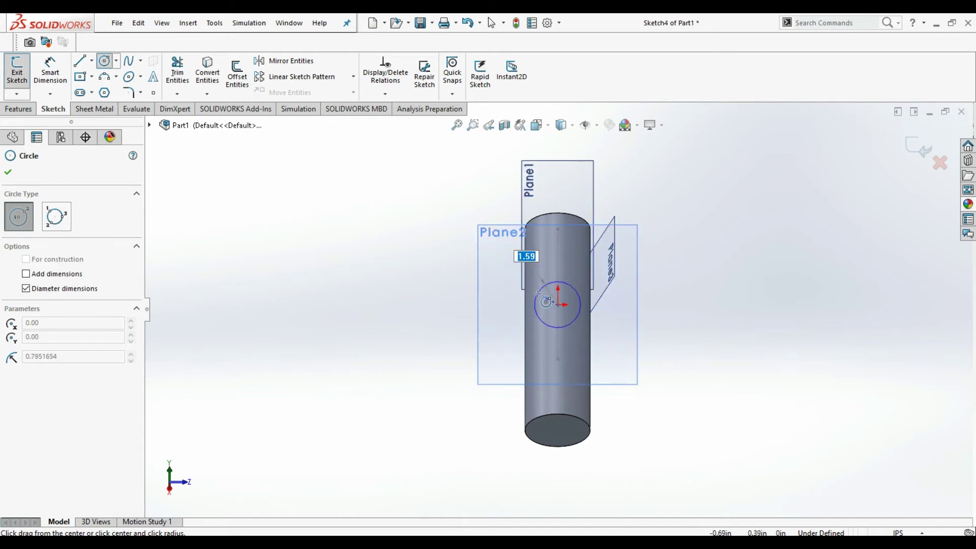
{"action": "type", "text": "1."}
{"action": "key", "text": "Return"}
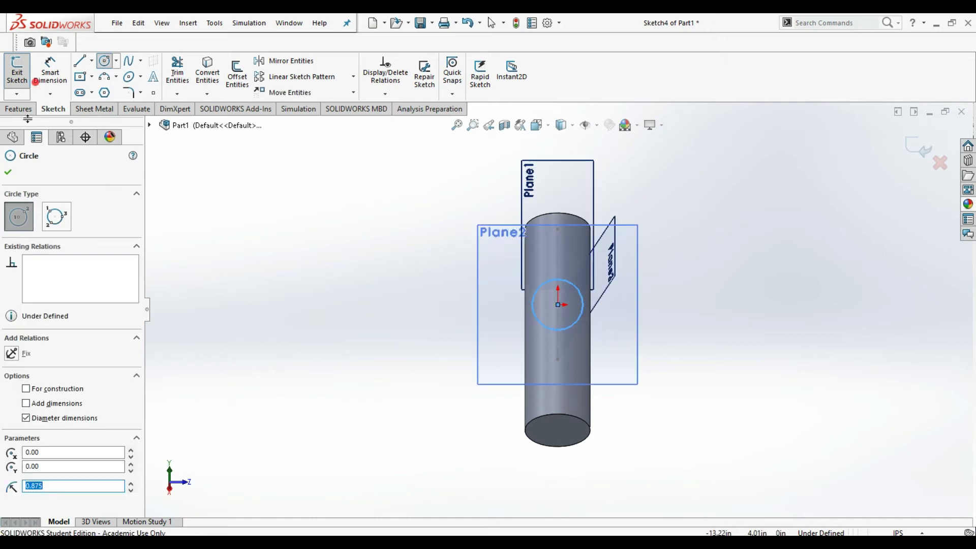
{"action": "left_click", "coordinate": [18, 109]}
Step: Extrude the 1.75 in circle Up To Surface, reversed so it ends on the cylinder's face
{"action": "left_click", "coordinate": [22, 71]}
{"action": "middle_click_drag", "start_coordinate": [583, 292], "coordinate": [393, 299]}
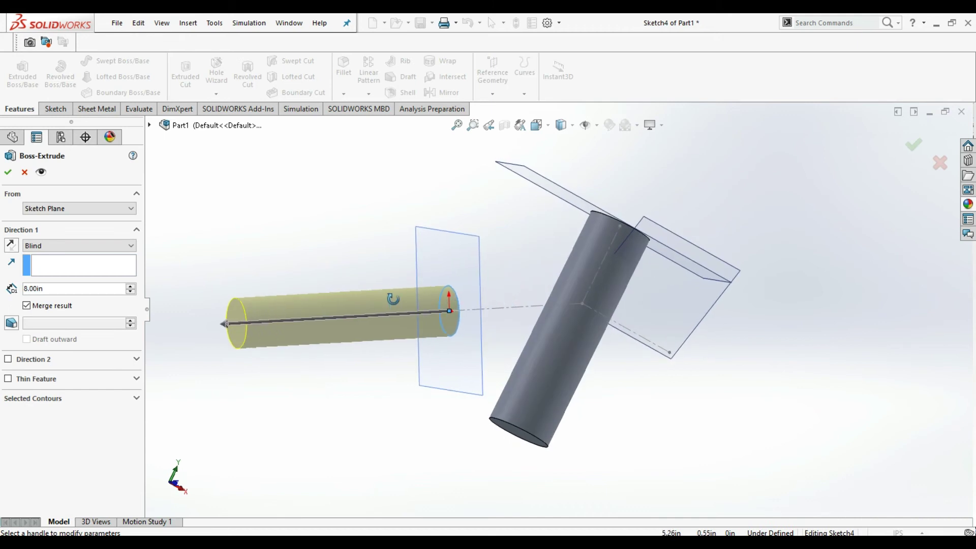
{"action": "left_click", "coordinate": [107, 246]}
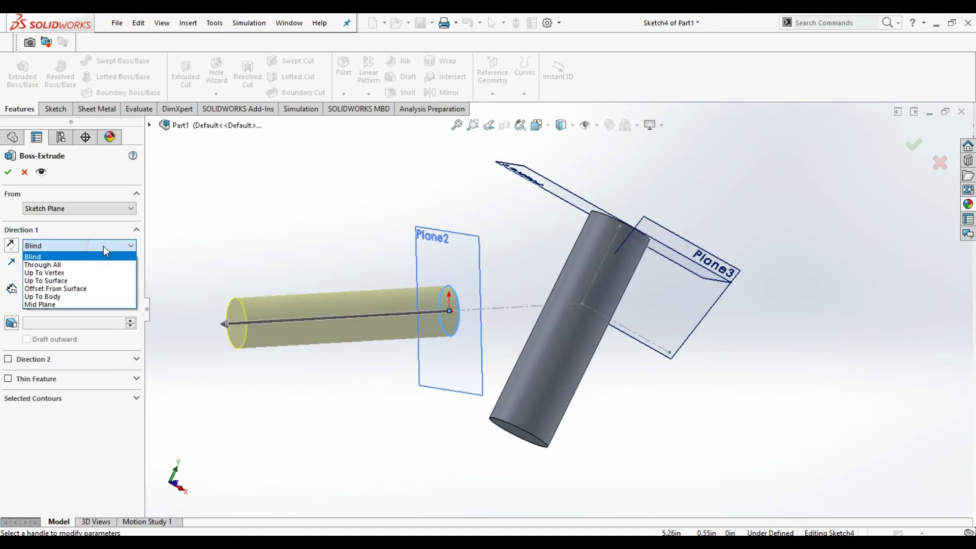
{"action": "left_click", "coordinate": [99, 283]}
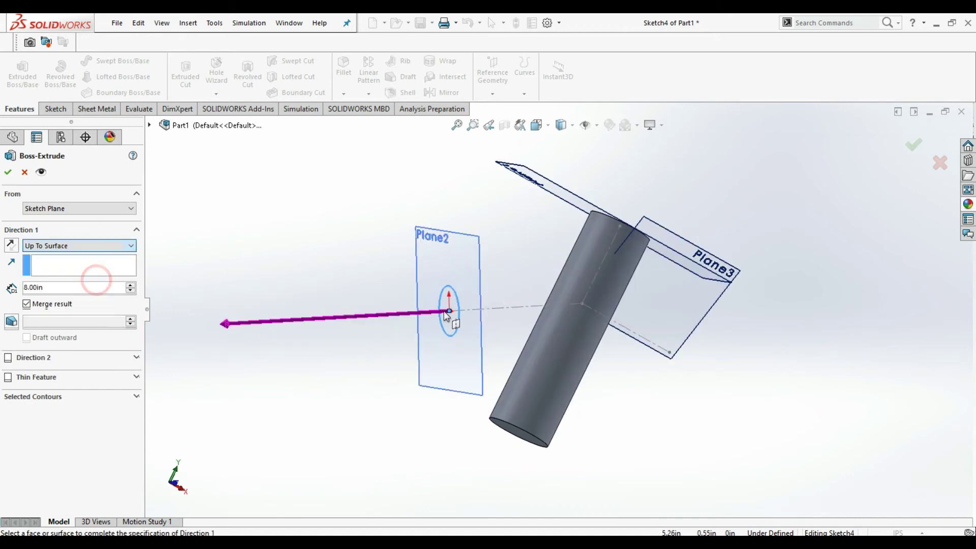
{"action": "left_click", "coordinate": [566, 281]}
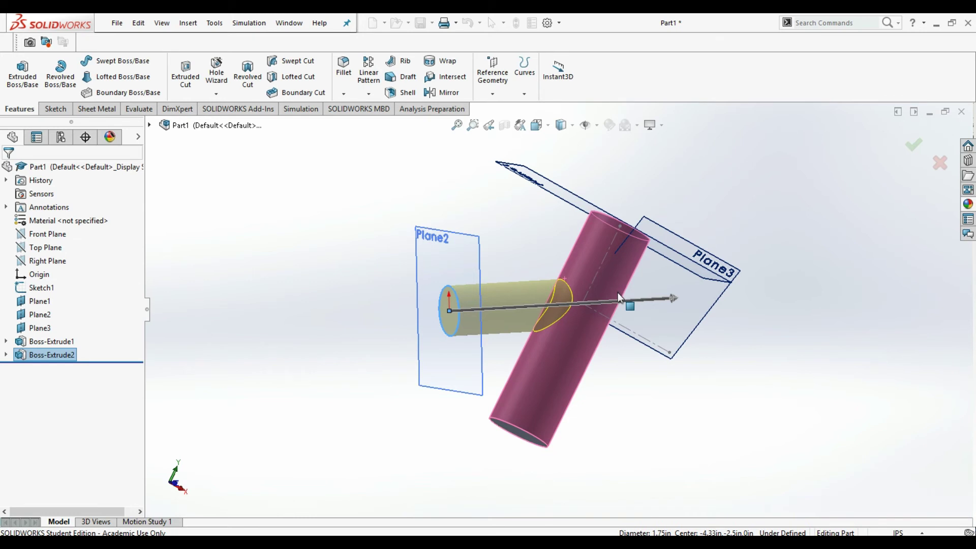
{"action": "mouse_move", "coordinate": [632, 277]}
{"action": "middle_mouse_down"}
{"action": "mouse_move", "coordinate": [571, 230]}
{"action": "mouse_move", "coordinate": [637, 265]}
{"action": "middle_mouse_up"}
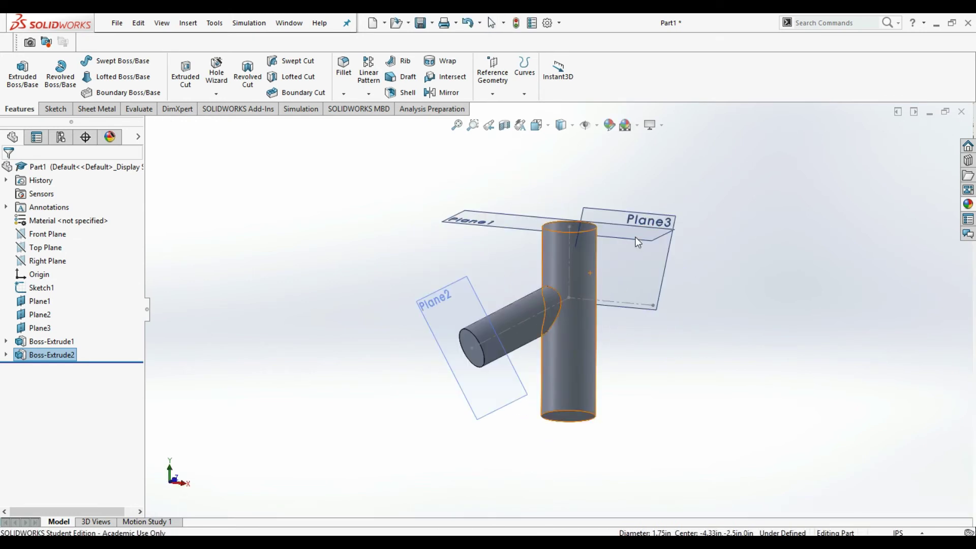
Step: Draw a centre rectangle roughly 4.05 by 1.68 in on Plane3, reaching the cylinder axis
{"action": "left_click", "coordinate": [637, 266]}
{"action": "key", "text": "ctrl+8"}
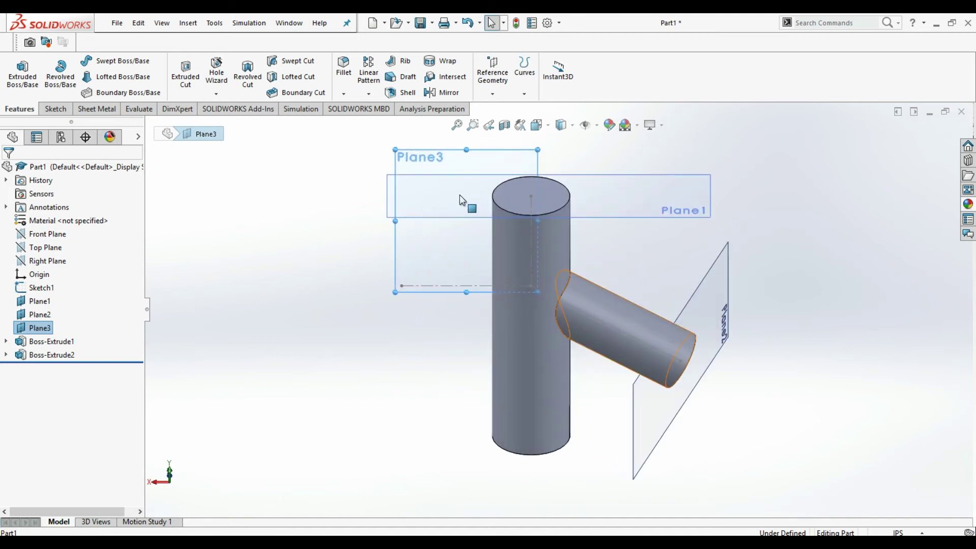
{"action": "left_click", "coordinate": [56, 109]}
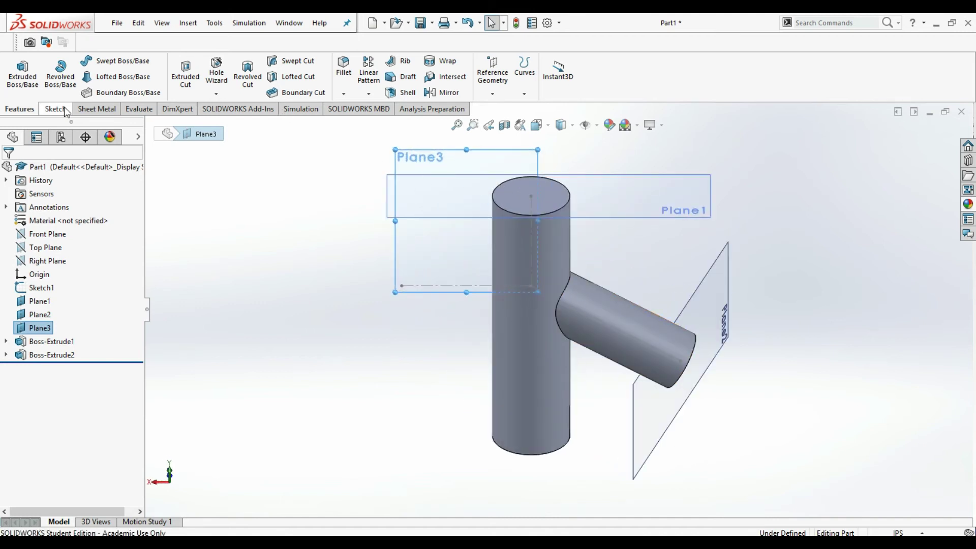
{"action": "left_click", "coordinate": [81, 77]}
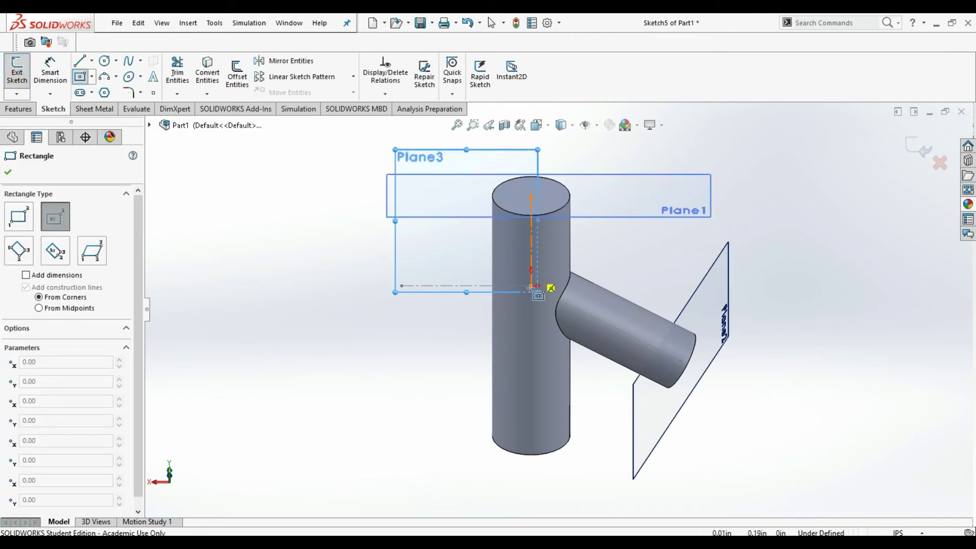
{"action": "left_click", "coordinate": [461, 285]}
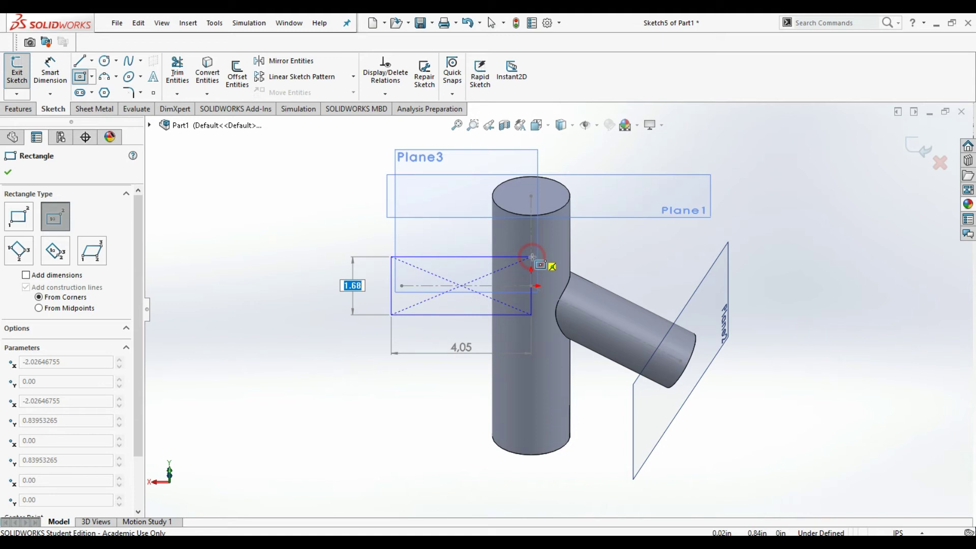
{"action": "left_click", "coordinate": [532, 258]}
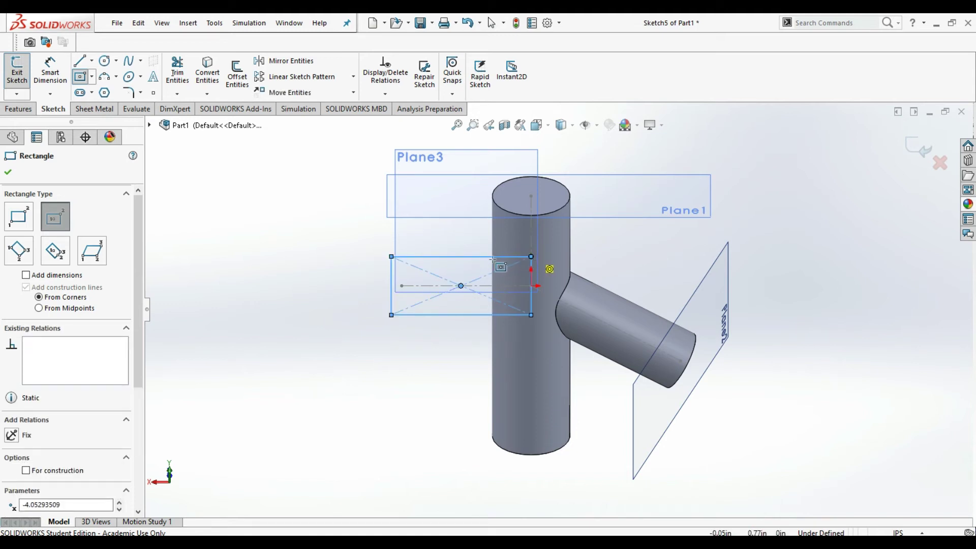
{"action": "key", "text": "Escape"}
Step: Dimension the rectangle's top edge 5 in long and its left edge 1.75 in high
{"action": "key", "text": "d"}
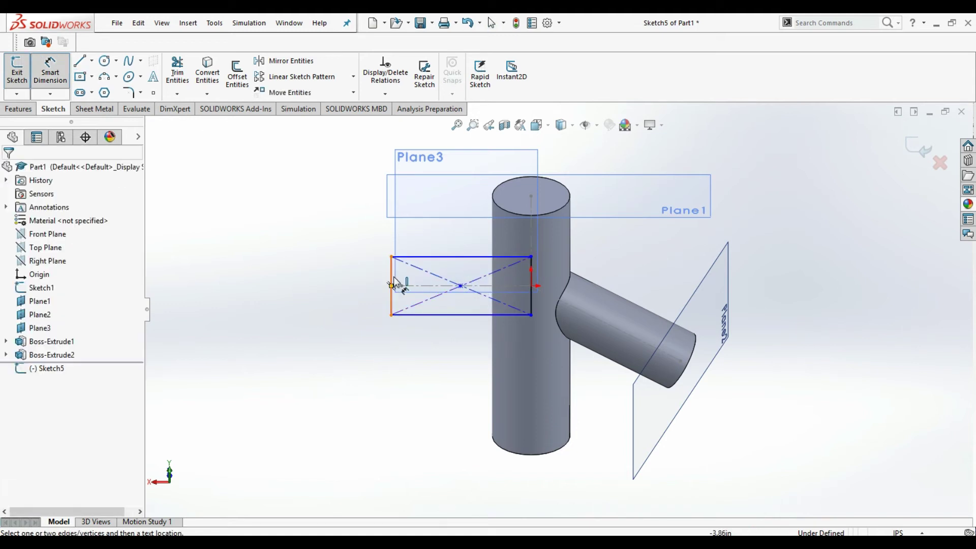
{"action": "left_click", "coordinate": [422, 257]}
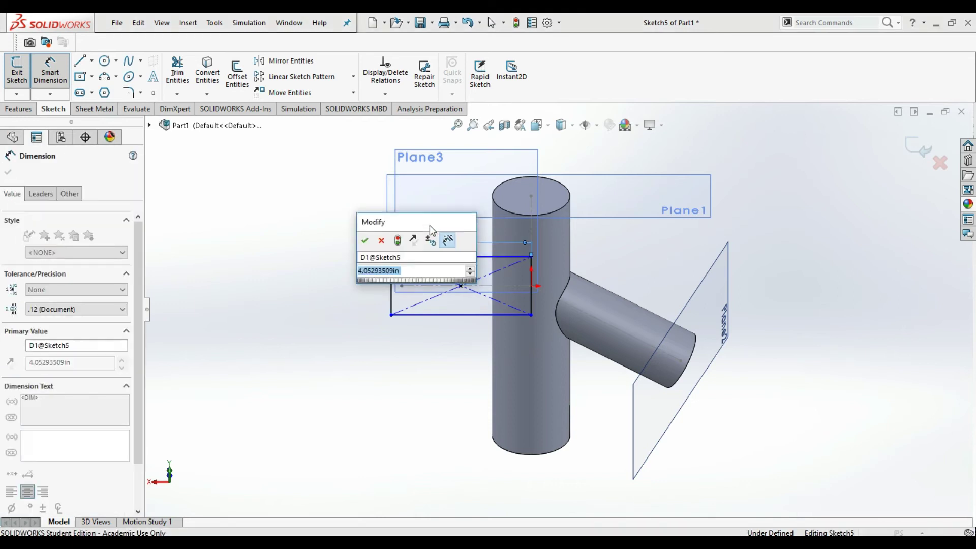
{"action": "type", "text": "5"}
{"action": "key", "text": "Return"}
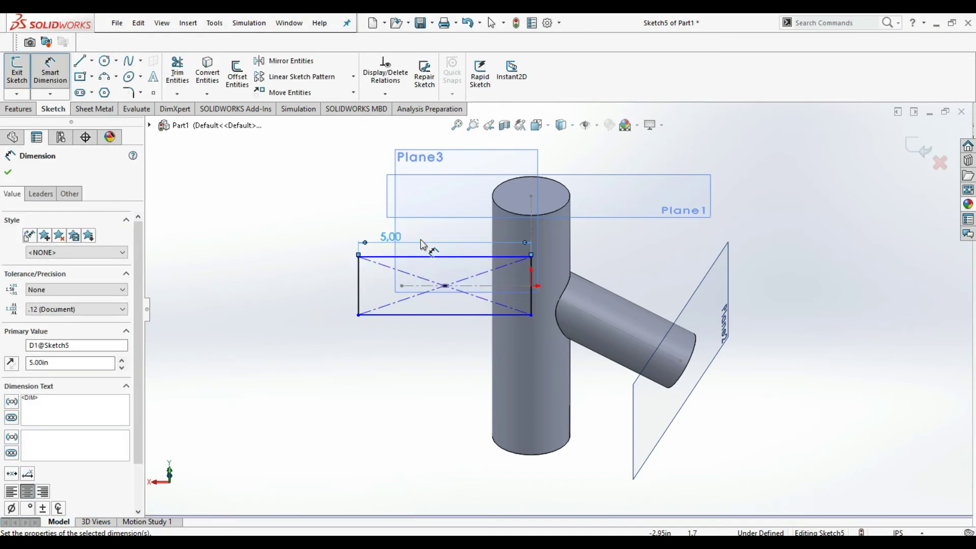
{"action": "left_click", "coordinate": [358, 292]}
{"action": "left_click", "coordinate": [294, 287]}
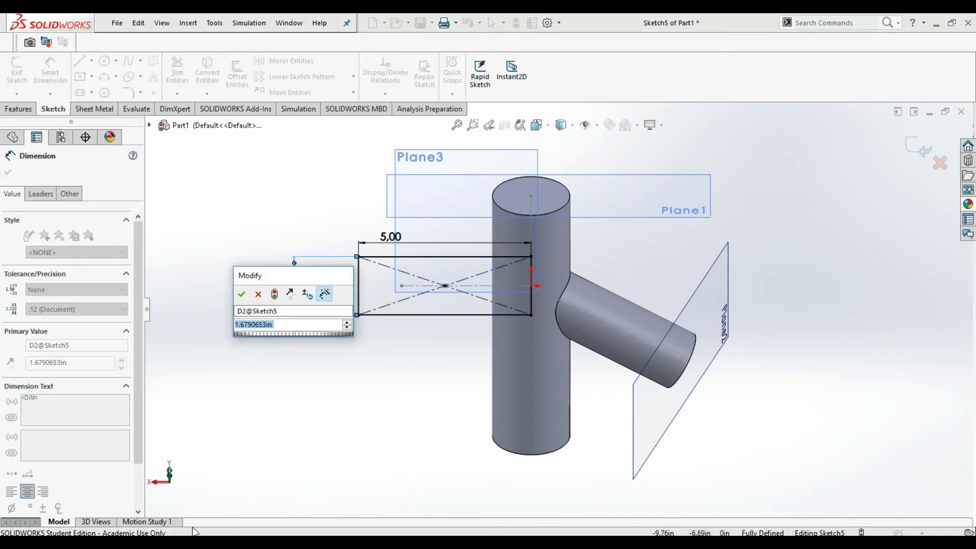
{"action": "type", "text": "1.75"}
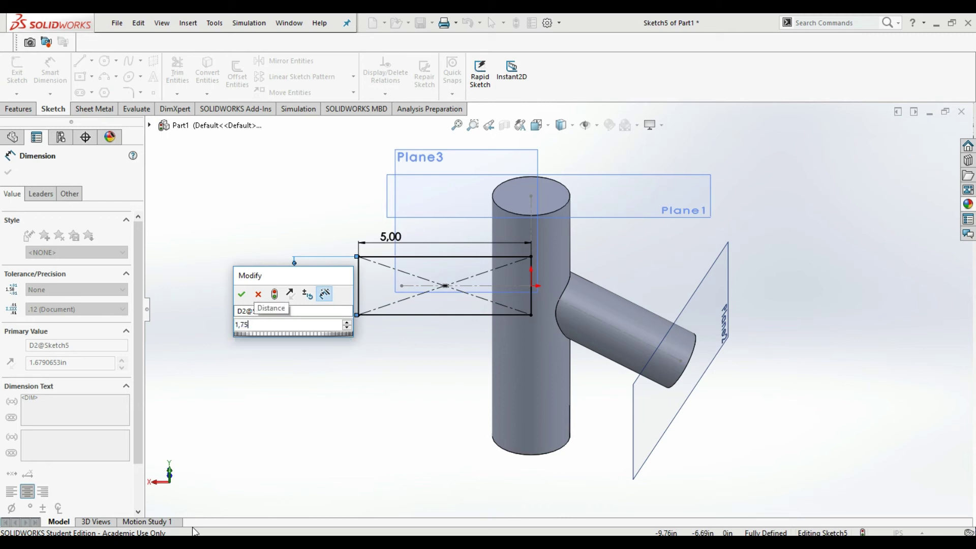
{"action": "key", "text": "Return"}
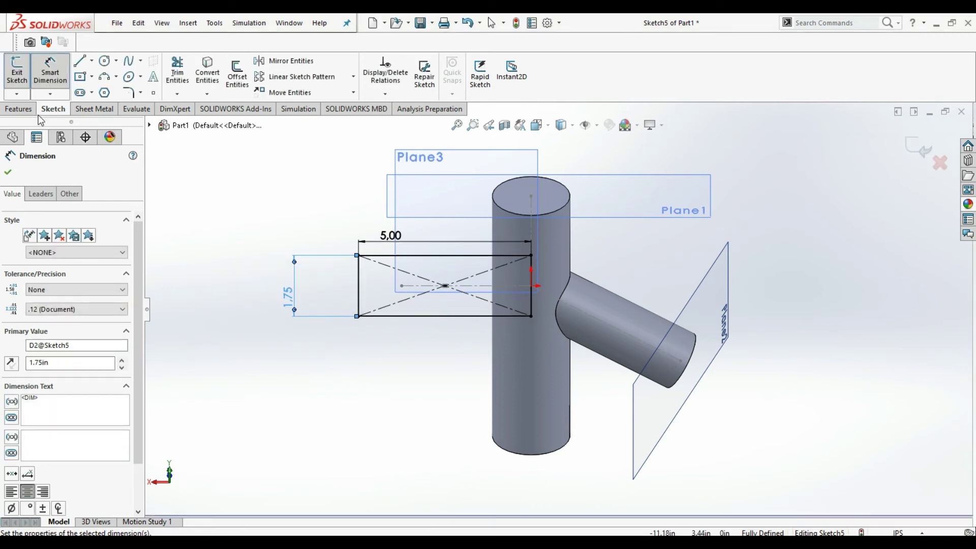
{"action": "left_click", "coordinate": [20, 108]}
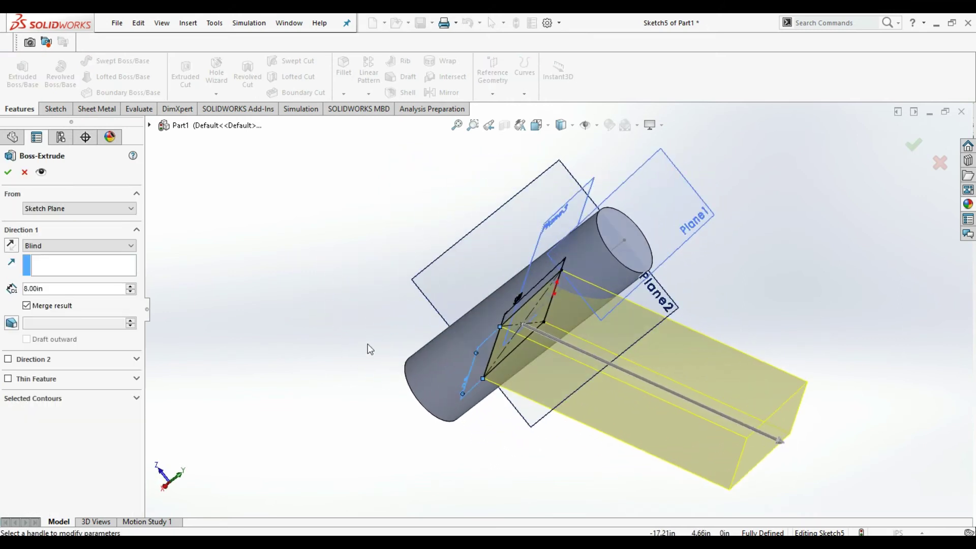
Step: Extrude the 5.00 by 1.75 rectangle 1 in with a Mid Plane end condition
{"action": "left_click", "coordinate": [92, 288]}
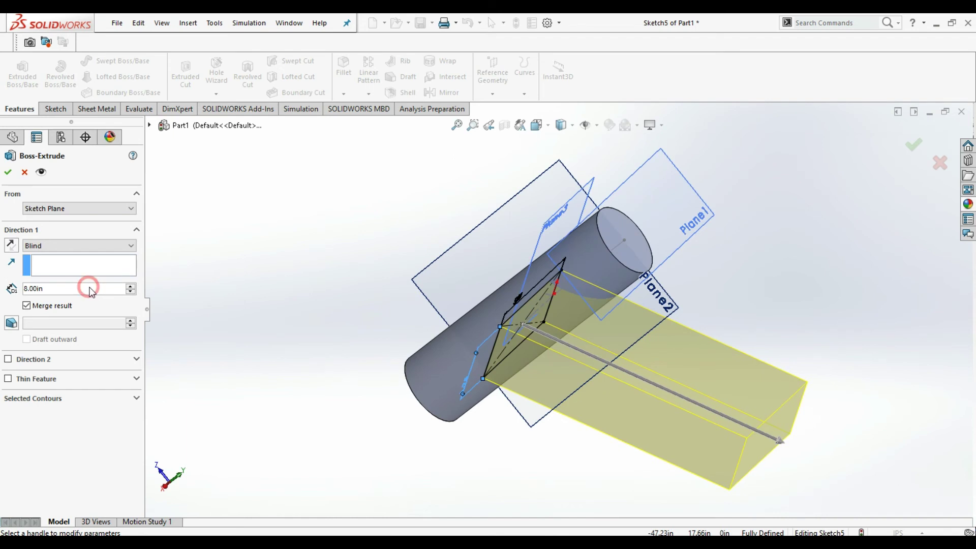
{"action": "double_click", "coordinate": [25, 289]}
{"action": "type", "text": "1"}
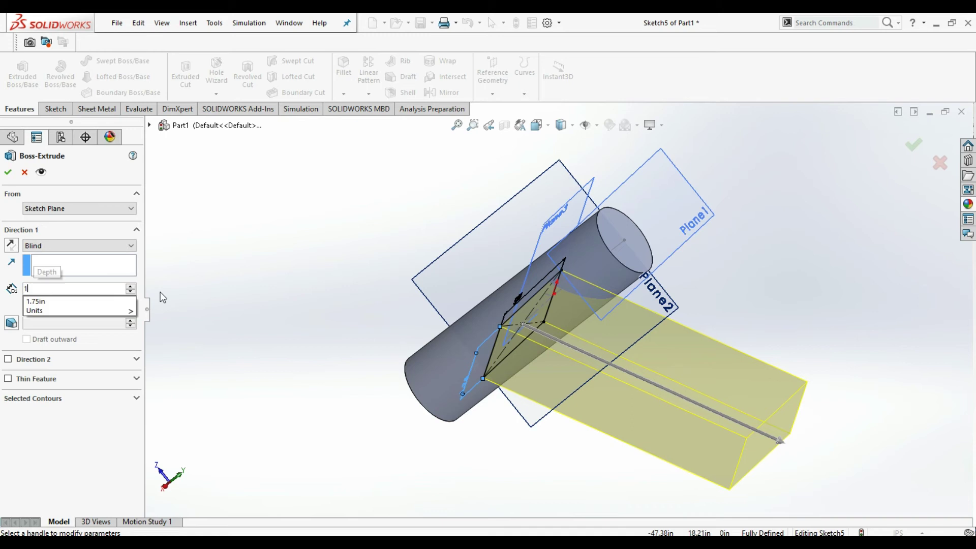
{"action": "key", "text": "Return"}
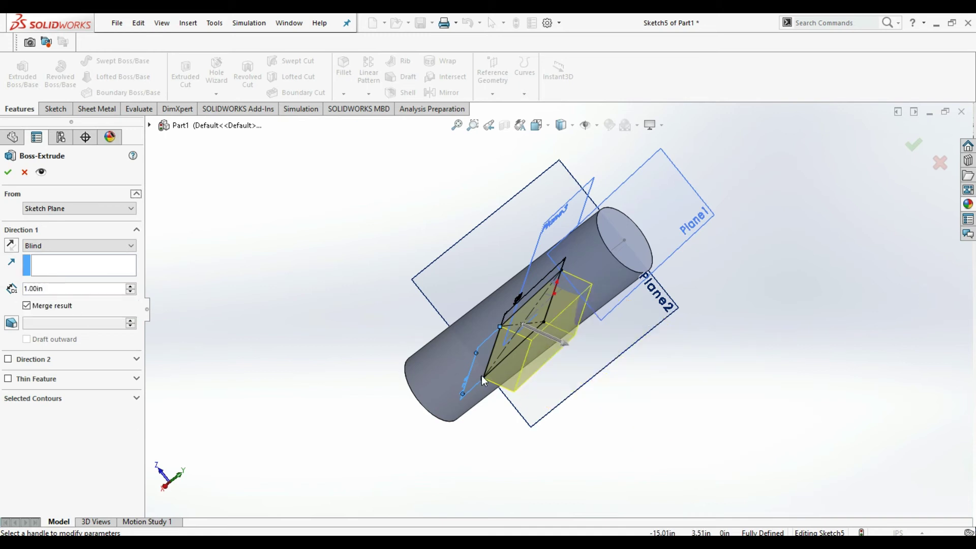
{"action": "mouse_move", "coordinate": [422, 288]}
{"action": "middle_mouse_down"}
{"action": "mouse_move", "coordinate": [544, 319]}
{"action": "mouse_move", "coordinate": [458, 285]}
{"action": "middle_mouse_up"}
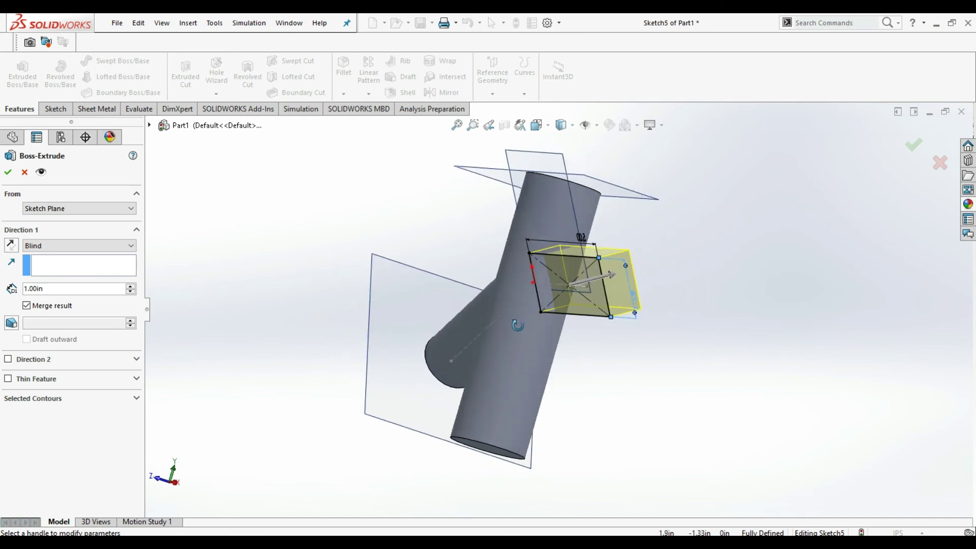
{"action": "left_click", "coordinate": [83, 245]}
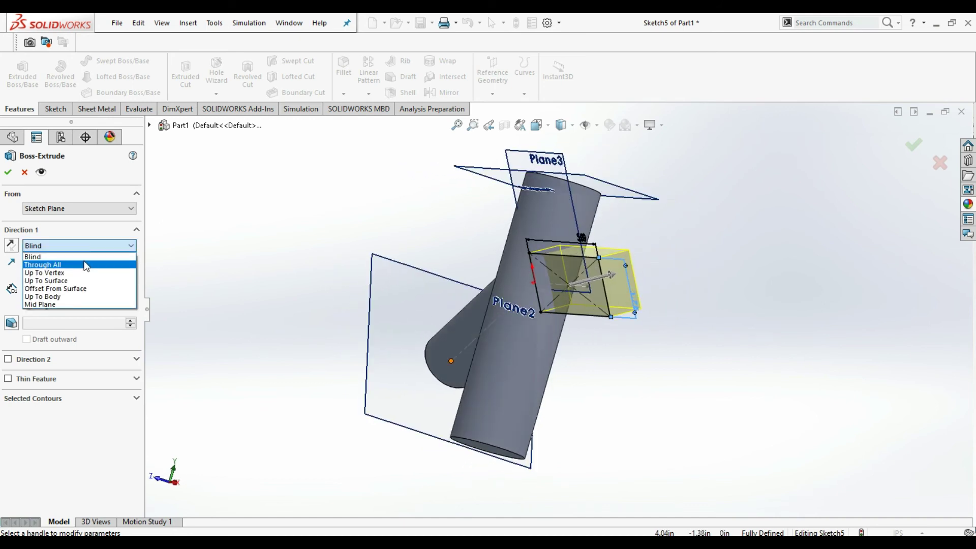
{"action": "left_click", "coordinate": [61, 304]}
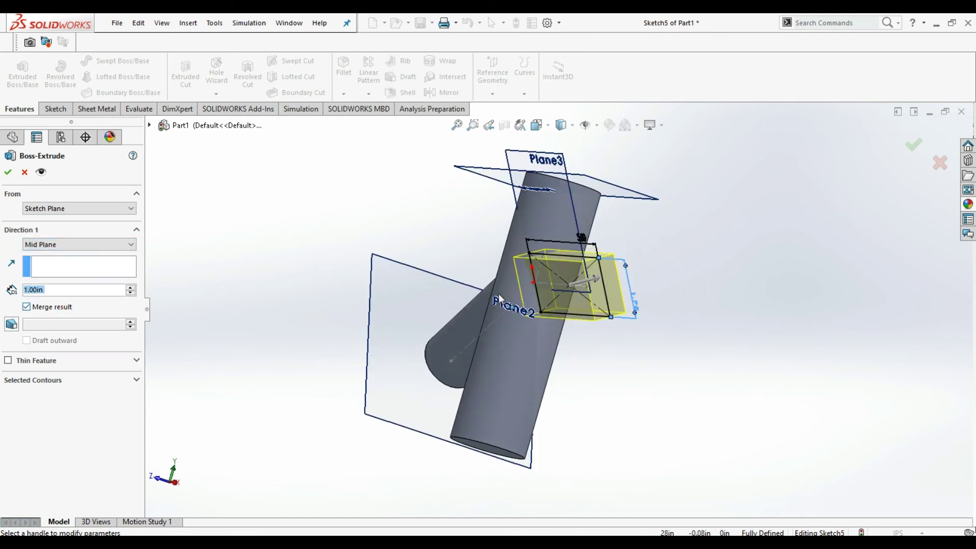
{"action": "mouse_move", "coordinate": [498, 294]}
{"action": "middle_mouse_down"}
{"action": "mouse_move", "coordinate": [365, 381]}
{"action": "mouse_move", "coordinate": [305, 356]}
{"action": "middle_mouse_up"}
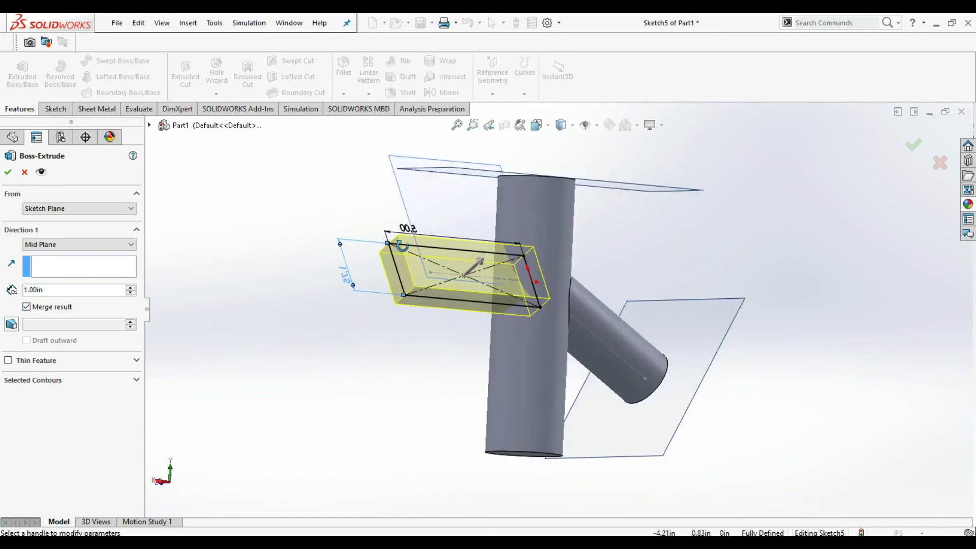
{"action": "left_click", "coordinate": [8, 173]}
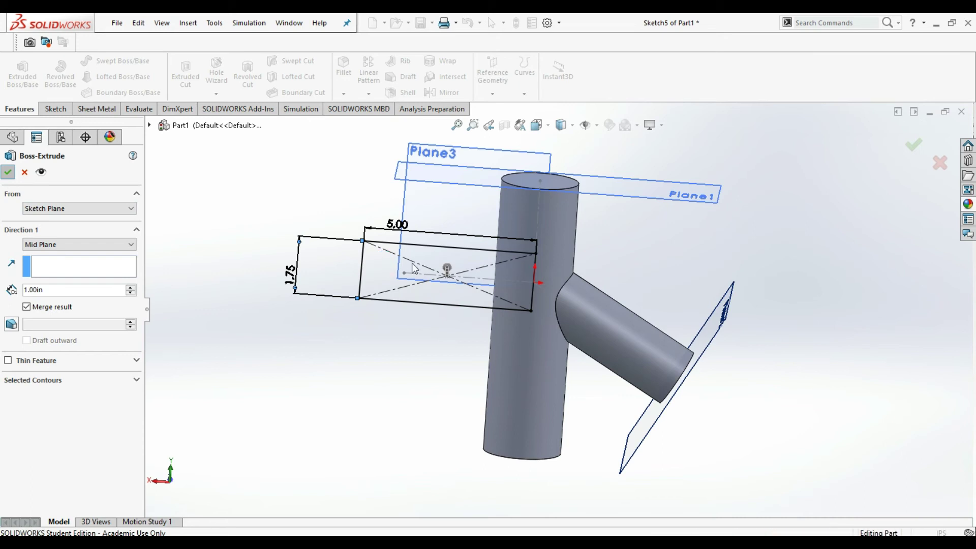
Step: Orbit to view the new rectangular branch and start a Fillet
{"action": "mouse_move", "coordinate": [436, 266]}
{"action": "middle_mouse_down"}
{"action": "mouse_move", "coordinate": [685, 304]}
{"action": "mouse_move", "coordinate": [574, 324]}
{"action": "middle_mouse_up"}
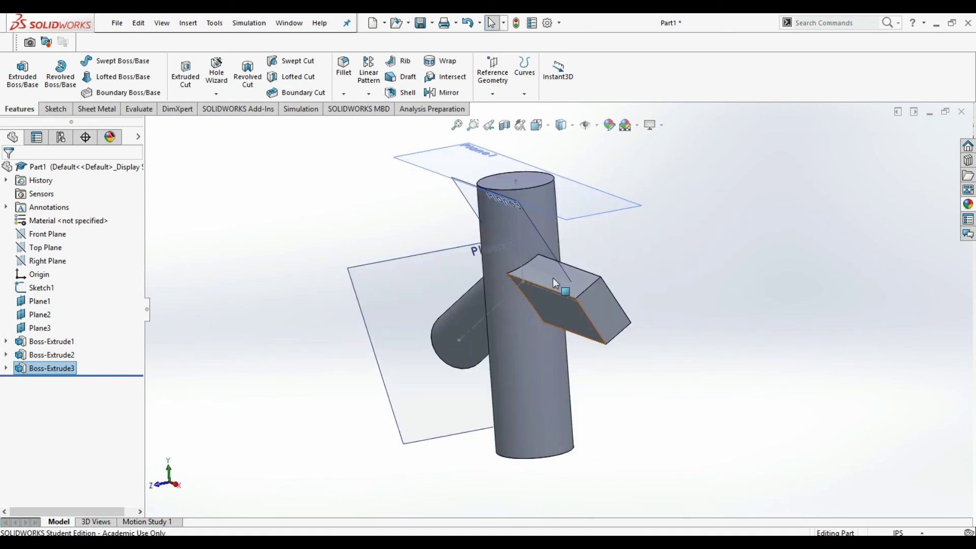
{"action": "left_click", "coordinate": [343, 73]}
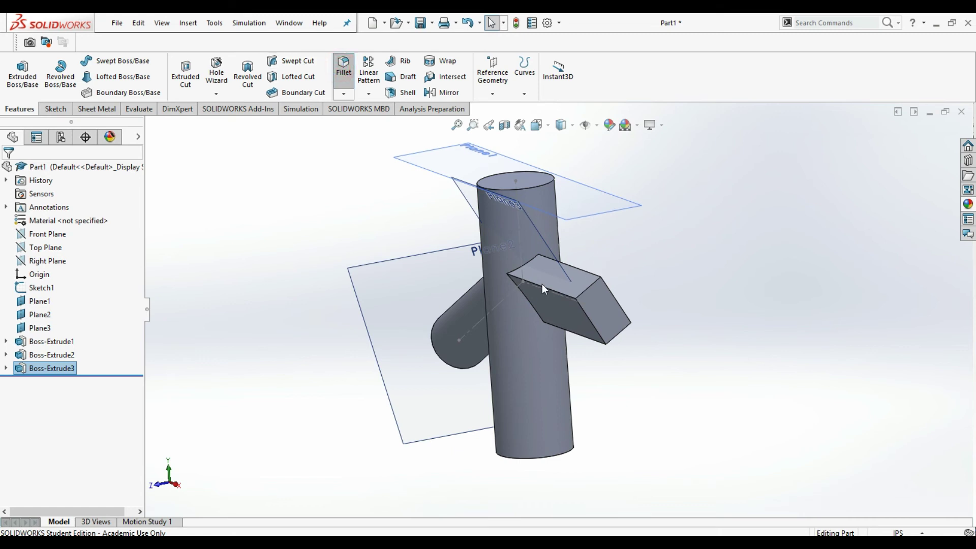
Step: Fillet the rectangular branch's four long edges with a 0.25 in radius
{"action": "left_click", "coordinate": [568, 300]}
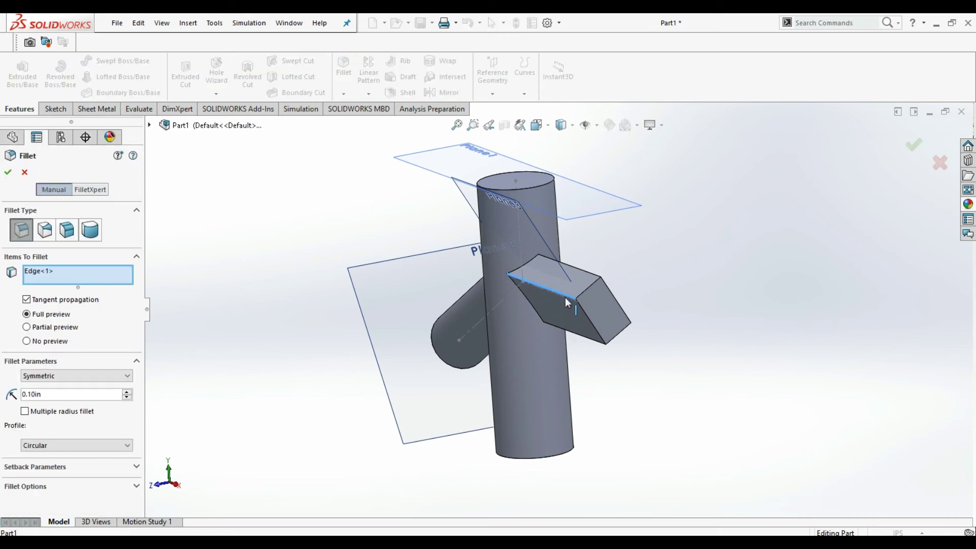
{"action": "left_click", "coordinate": [588, 276]}
{"action": "mouse_move", "coordinate": [594, 349]}
{"action": "middle_mouse_down"}
{"action": "mouse_move", "coordinate": [550, 206]}
{"action": "mouse_move", "coordinate": [534, 272]}
{"action": "middle_mouse_up"}
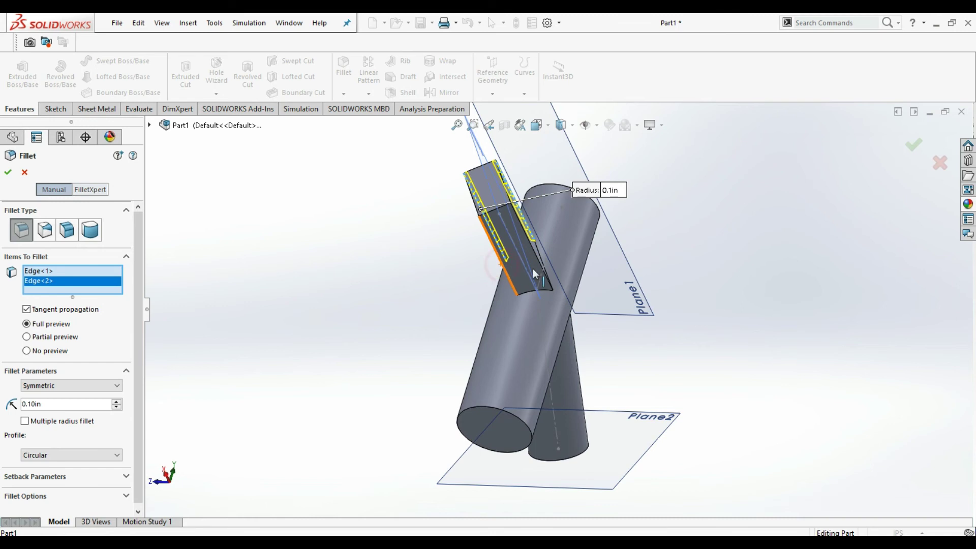
{"action": "left_click", "coordinate": [536, 254]}
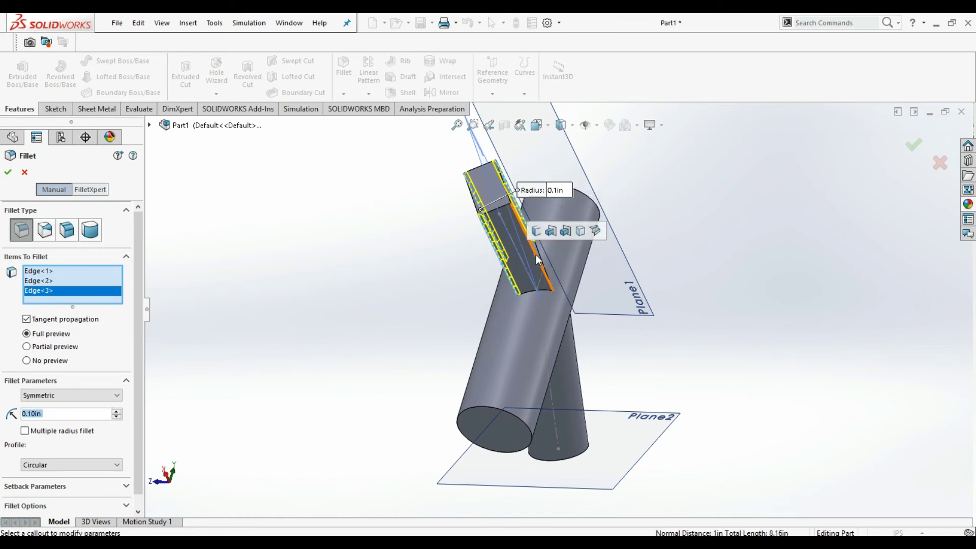
{"action": "left_click", "coordinate": [536, 255]}
{"action": "key", "text": "ctrl+1"}
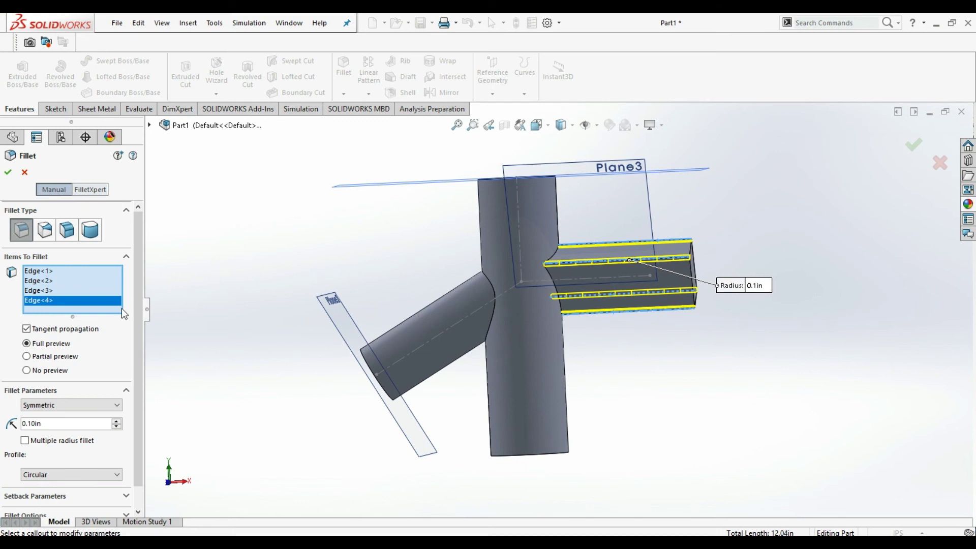
{"action": "left_click", "coordinate": [58, 424]}
{"action": "double_click", "coordinate": [58, 423]}
{"action": "type", "text": "0,25"}
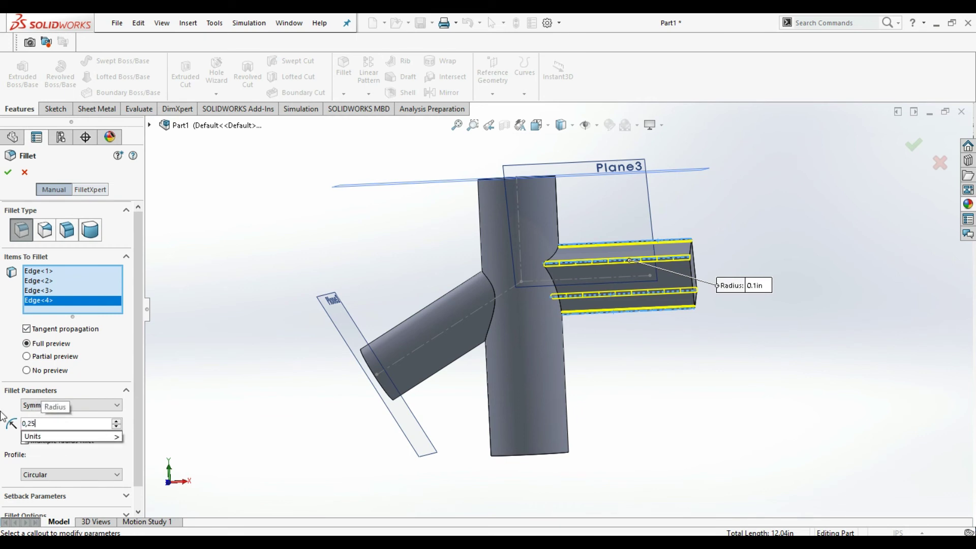
{"action": "left_click", "coordinate": [8, 171]}
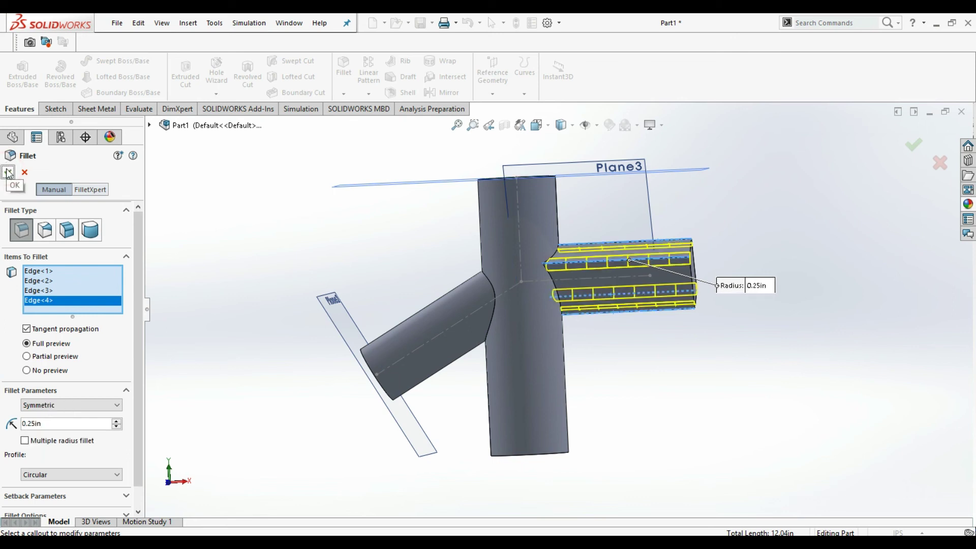
{"action": "key", "text": "Return"}
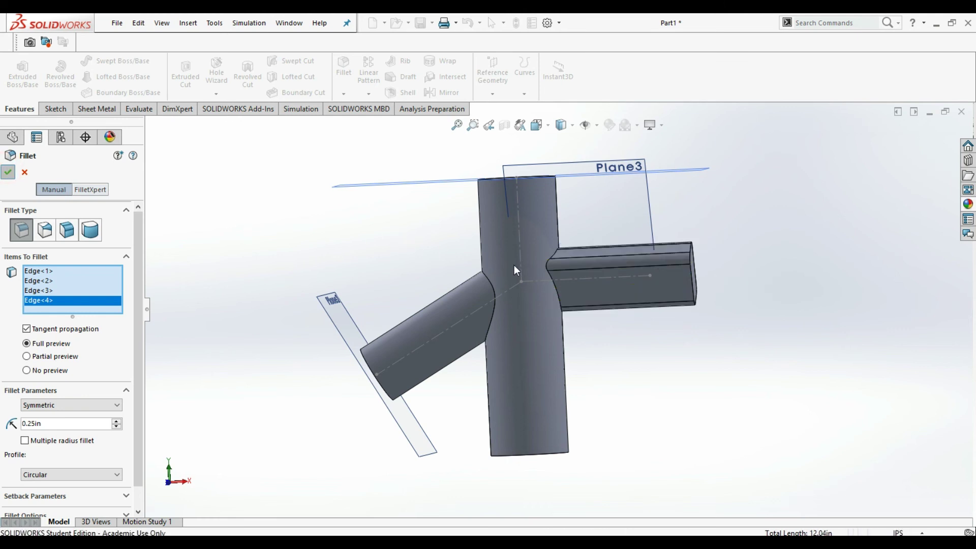
Step: Hide Plane1, Plane3, Plane2 and Sketch1, then select the angled branch's junction edge
{"action": "right_click", "coordinate": [431, 187]}
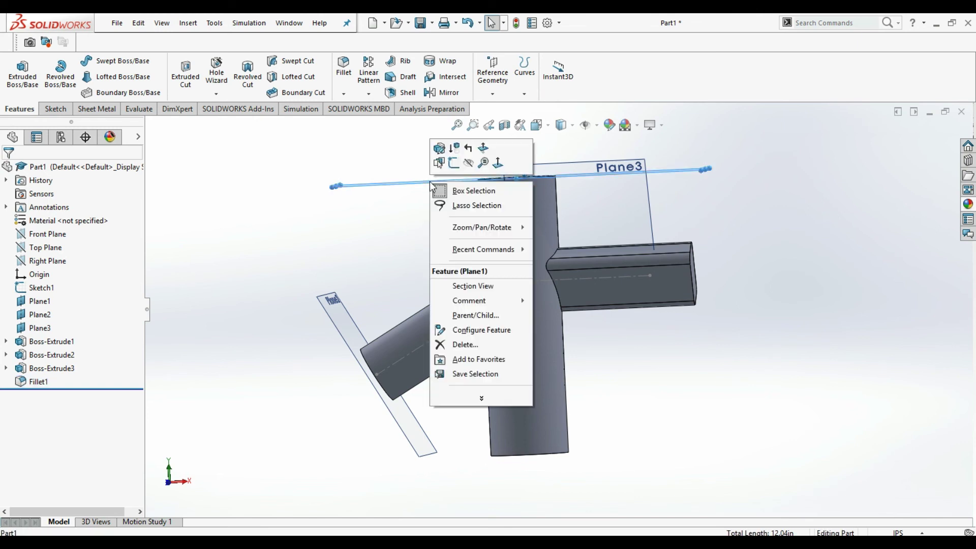
{"action": "left_click", "coordinate": [473, 164]}
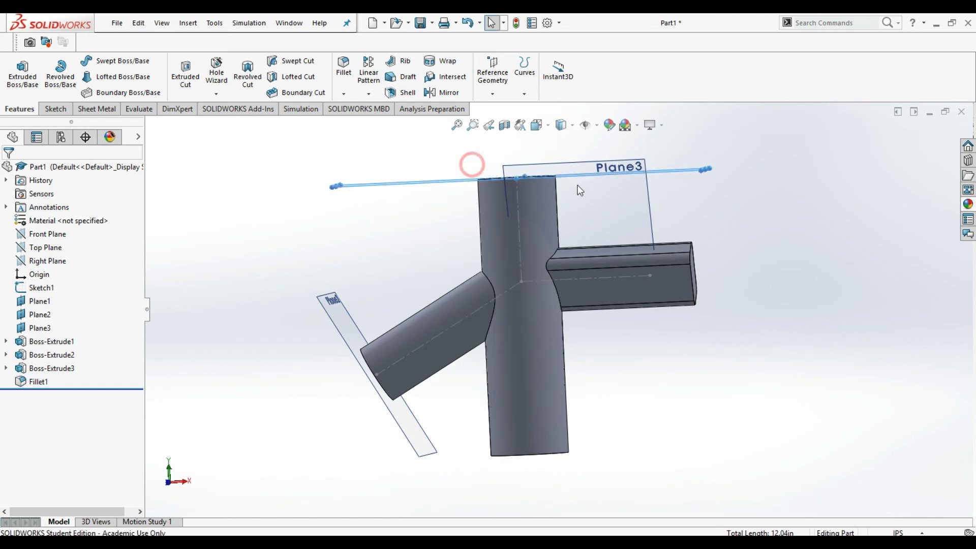
{"action": "right_click", "coordinate": [600, 211]}
{"action": "left_click", "coordinate": [634, 193]}
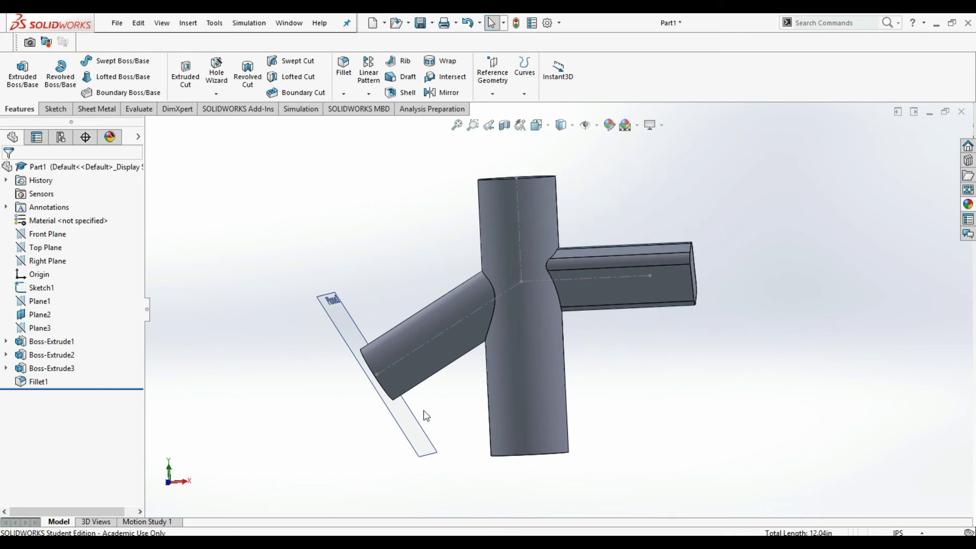
{"action": "right_click", "coordinate": [426, 432]}
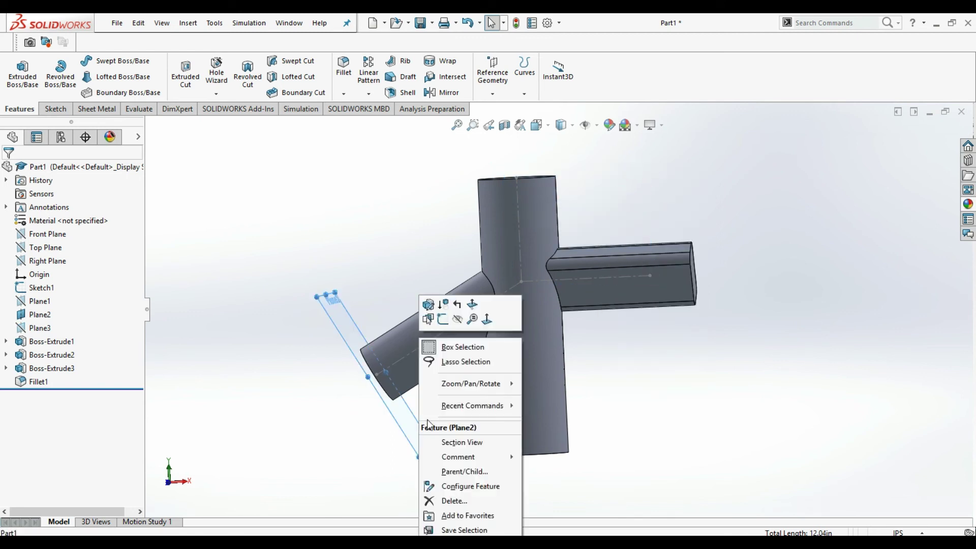
{"action": "left_click", "coordinate": [457, 319]}
{"action": "right_click", "coordinate": [517, 286]}
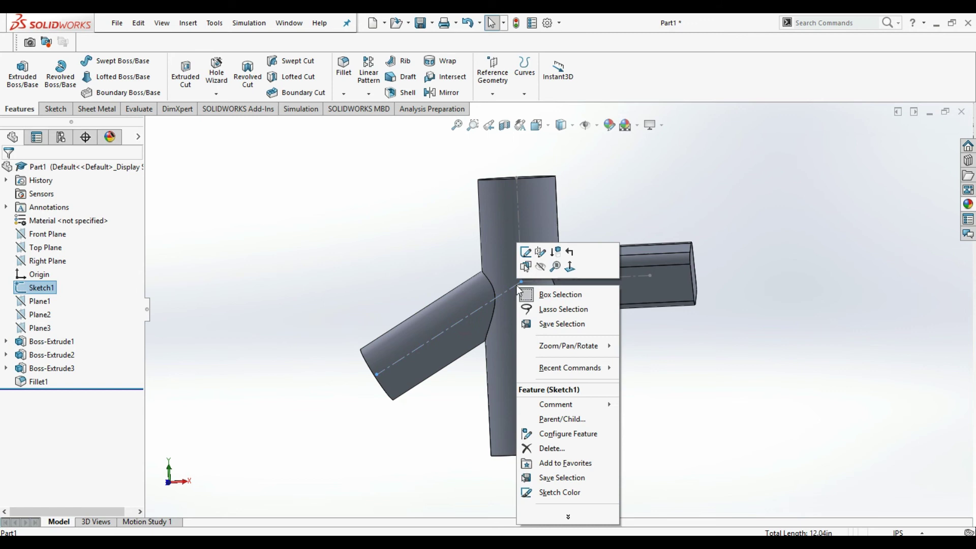
{"action": "left_click", "coordinate": [539, 267]}
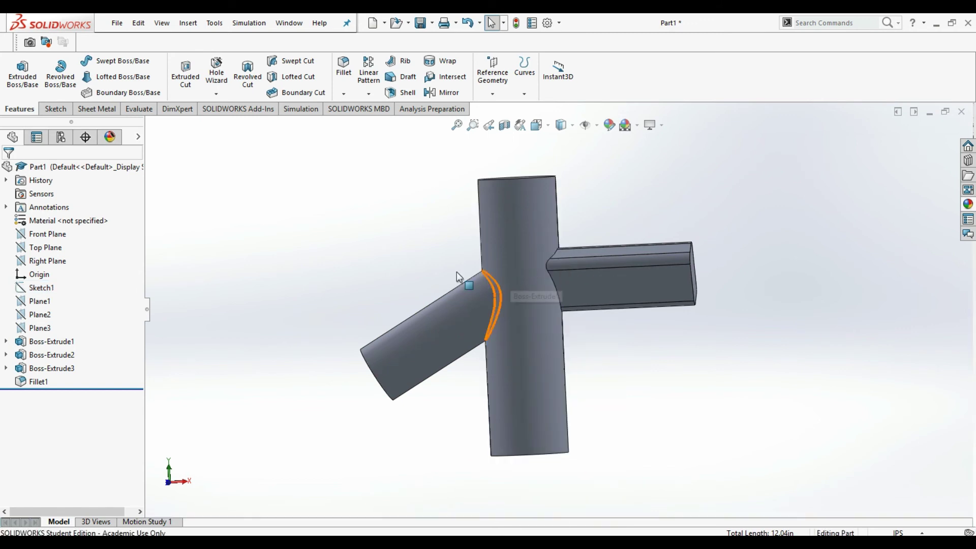
{"action": "middle_click_drag", "start_coordinate": [420, 273], "coordinate": [420, 278]}
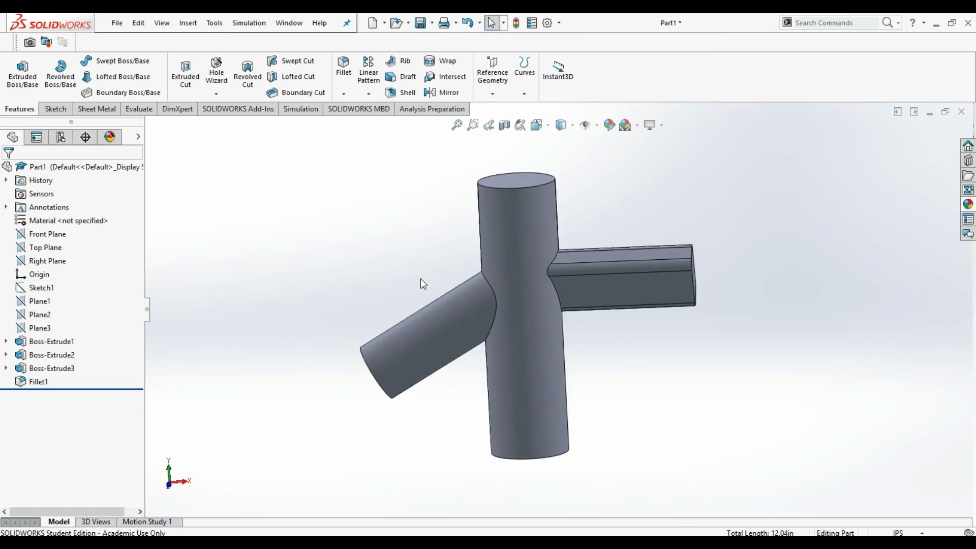
{"action": "left_click", "coordinate": [492, 288]}
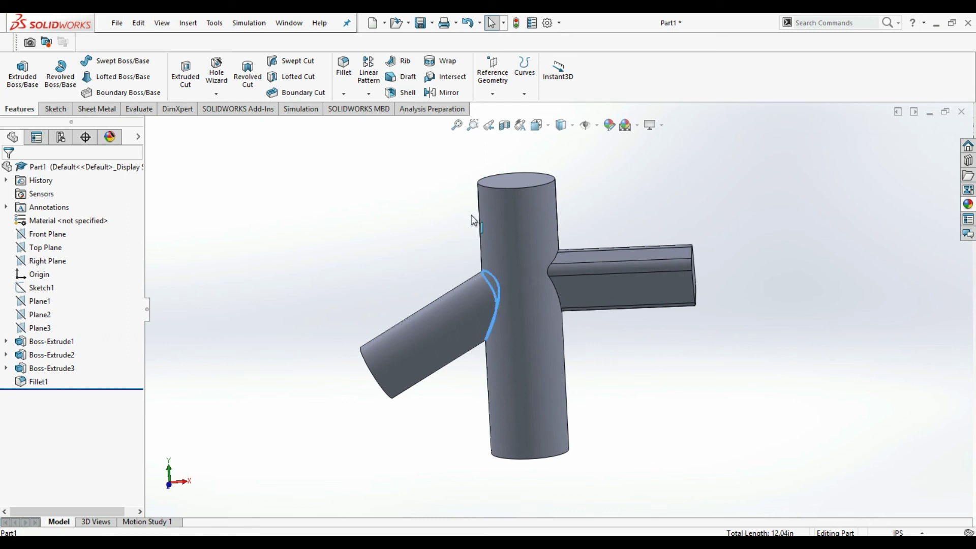
Step: Apply a 0.125 in fillet to the angled and rectangular branch junction edges as Fillet2
{"action": "left_click", "coordinate": [343, 69]}
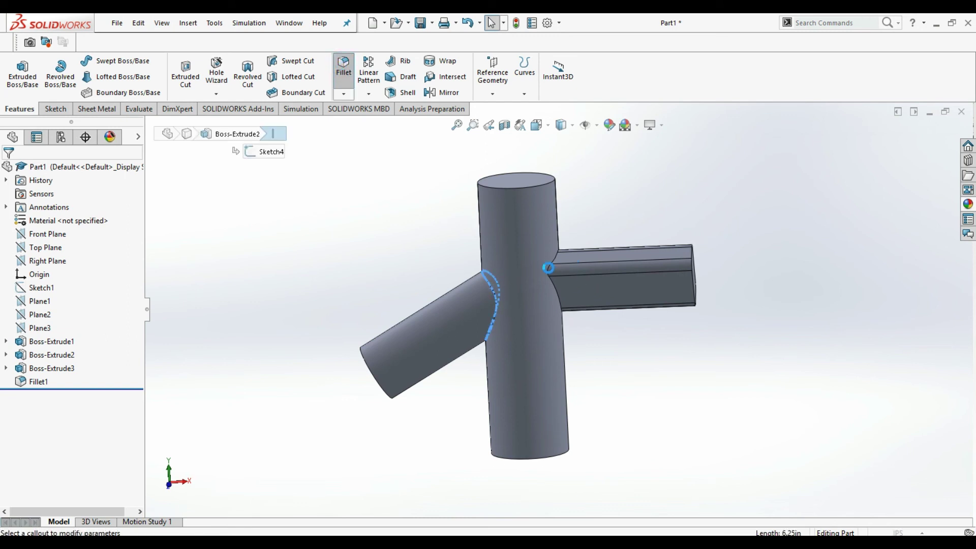
{"action": "left_click", "coordinate": [554, 262]}
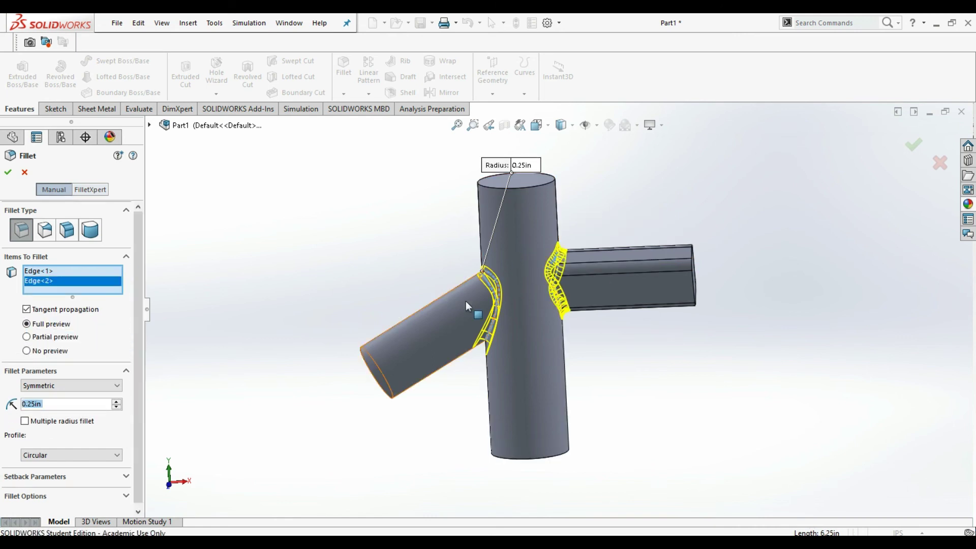
{"action": "middle_click_drag", "start_coordinate": [466, 301], "coordinate": [360, 257]}
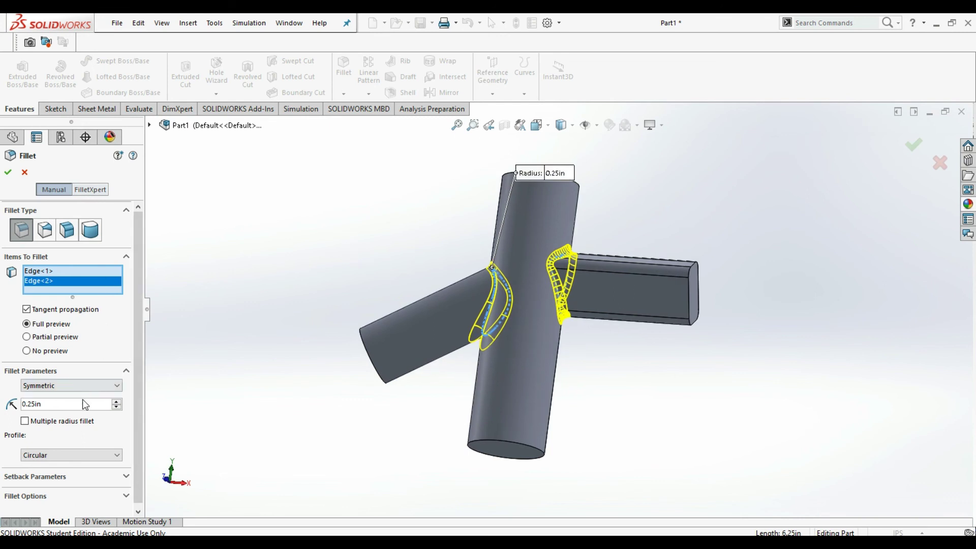
{"action": "left_click_drag", "start_coordinate": [76, 404], "coordinate": [2, 402]}
{"action": "type", "text": "0,125"}
{"action": "key", "text": "Return"}
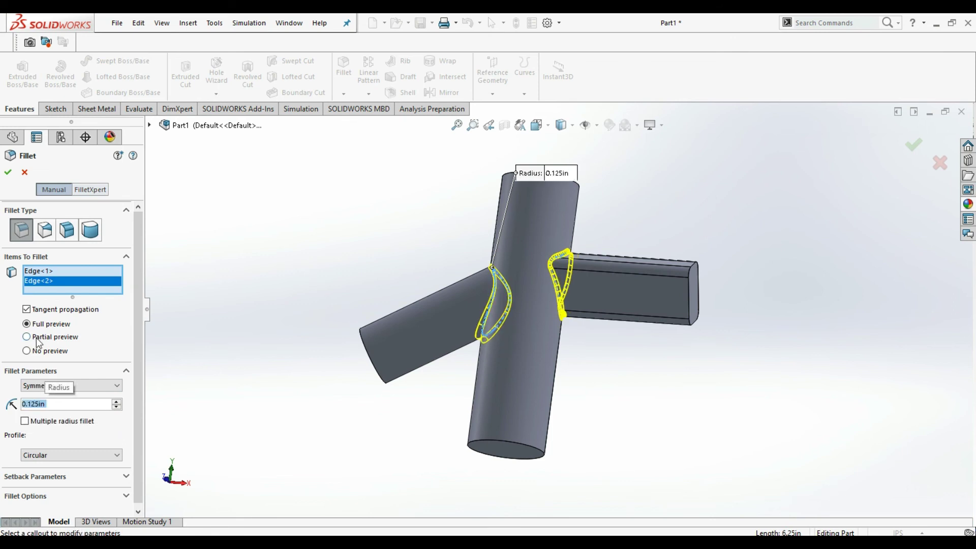
{"action": "left_click", "coordinate": [8, 172]}
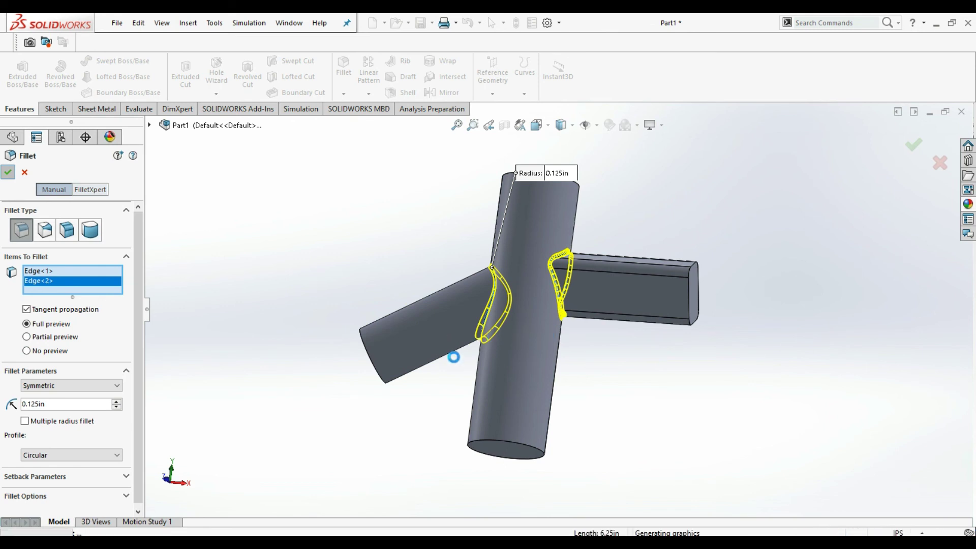
Step: Orbit and zoom around the model to inspect the finished junction fillets
{"action": "mouse_move", "coordinate": [449, 274]}
{"action": "middle_mouse_down"}
{"action": "mouse_move", "coordinate": [390, 353]}
{"action": "mouse_move", "coordinate": [447, 312]}
{"action": "mouse_move", "coordinate": [505, 353]}
{"action": "mouse_move", "coordinate": [637, 298]}
{"action": "mouse_move", "coordinate": [663, 322]}
{"action": "mouse_move", "coordinate": [478, 240]}
{"action": "mouse_move", "coordinate": [504, 285]}
{"action": "mouse_move", "coordinate": [546, 288]}
{"action": "middle_mouse_up"}
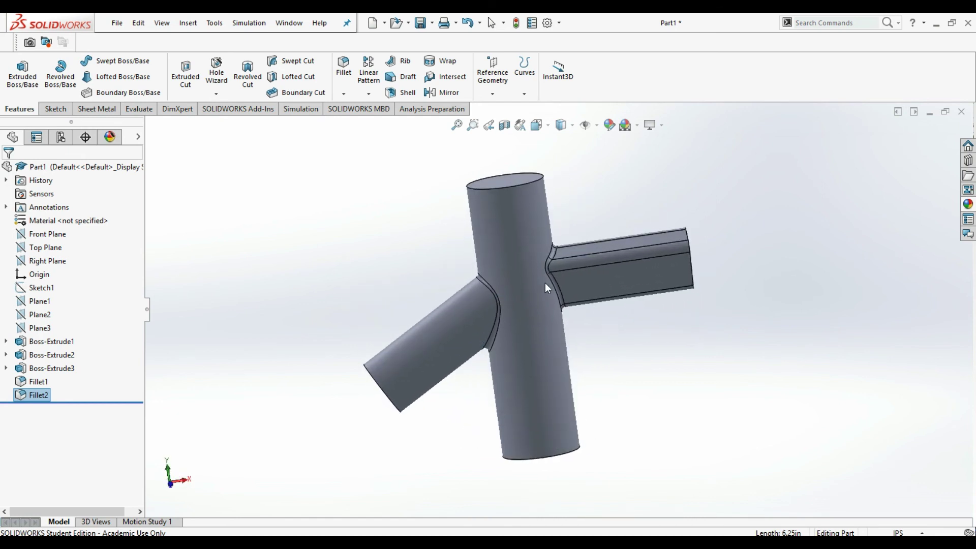
{"action": "scroll", "coordinate": [551, 252], "scroll_direction": "down", "scroll_amount": 2}
{"action": "scroll", "coordinate": [551, 261], "scroll_direction": "down", "scroll_amount": 4}
{"action": "scroll", "coordinate": [552, 261], "scroll_direction": "up", "scroll_amount": 4}
{"action": "middle_click_drag", "start_coordinate": [459, 372], "coordinate": [496, 303]}
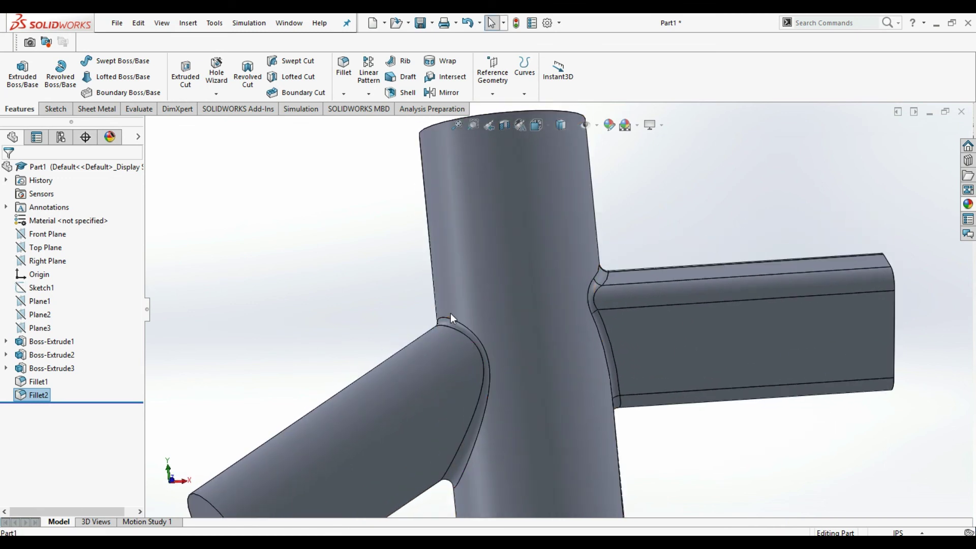
{"action": "scroll", "coordinate": [453, 326], "scroll_direction": "up", "scroll_amount": 3}
{"action": "scroll", "coordinate": [436, 328], "scroll_direction": "up", "scroll_amount": 2}
{"action": "middle_click_drag", "start_coordinate": [542, 337], "coordinate": [612, 309]}
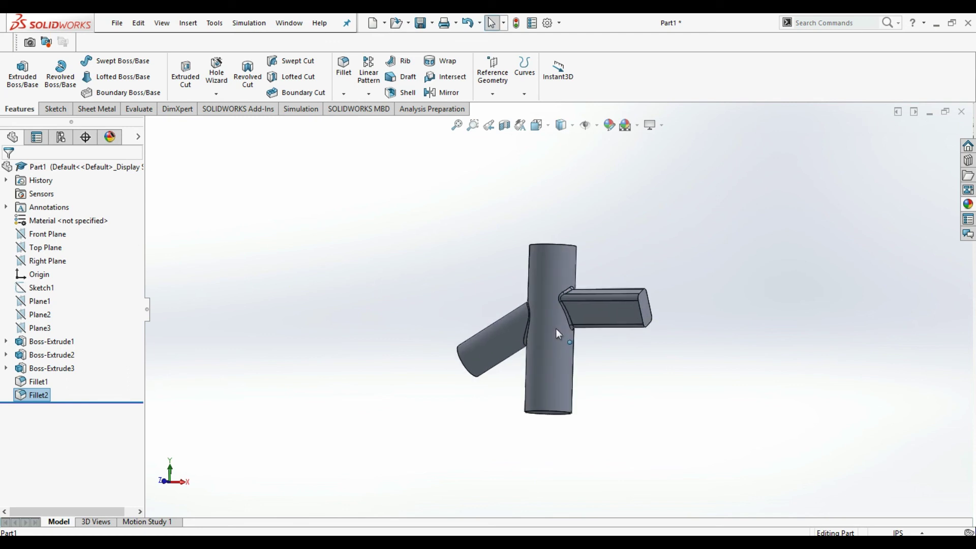
{"action": "scroll", "coordinate": [513, 328], "scroll_direction": "down", "scroll_amount": 3}
{"action": "mouse_move", "coordinate": [513, 328]}
{"action": "middle_mouse_down"}
{"action": "mouse_move", "coordinate": [556, 338]}
{"action": "mouse_move", "coordinate": [586, 319]}
{"action": "middle_mouse_up"}
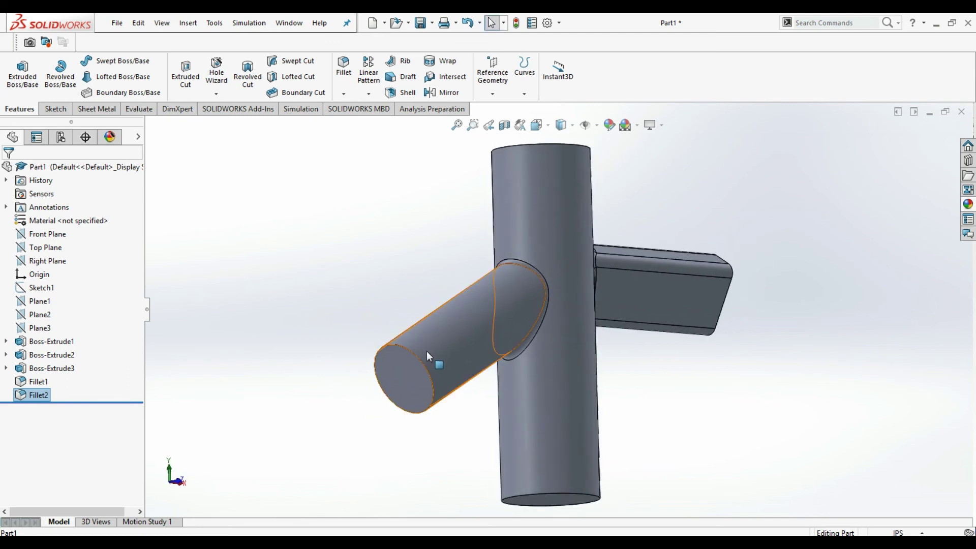
Step: Start a Shell removing the round branch end, cylinder top, rectangular branch end and cylinder bottom faces
{"action": "left_click", "coordinate": [409, 368]}
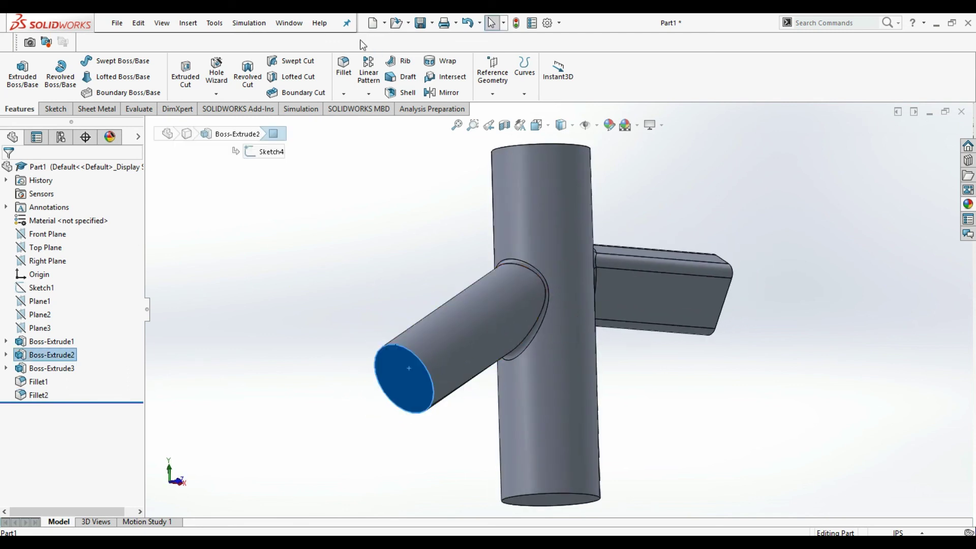
{"action": "left_click", "coordinate": [408, 93]}
{"action": "scroll", "coordinate": [506, 279], "scroll_direction": "up", "scroll_amount": 2}
{"action": "middle_click_drag", "start_coordinate": [551, 263], "coordinate": [543, 305]}
{"action": "left_click", "coordinate": [544, 229]}
{"action": "mouse_move", "coordinate": [584, 246]}
{"action": "middle_mouse_down"}
{"action": "mouse_move", "coordinate": [604, 265]}
{"action": "mouse_move", "coordinate": [562, 275]}
{"action": "mouse_move", "coordinate": [565, 315]}
{"action": "middle_mouse_up"}
{"action": "left_click", "coordinate": [564, 275]}
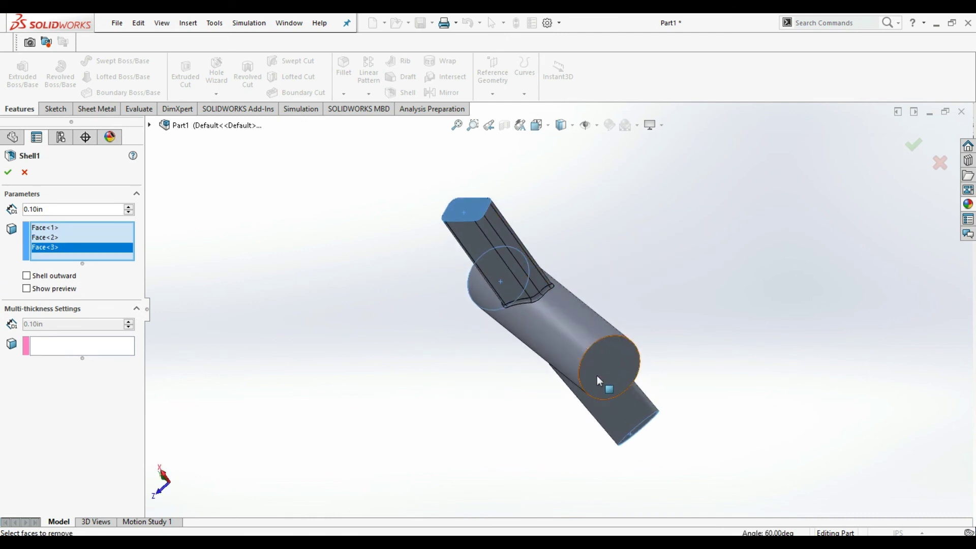
{"action": "left_click", "coordinate": [602, 376]}
{"action": "middle_click_drag", "start_coordinate": [602, 376], "coordinate": [246, 175]}
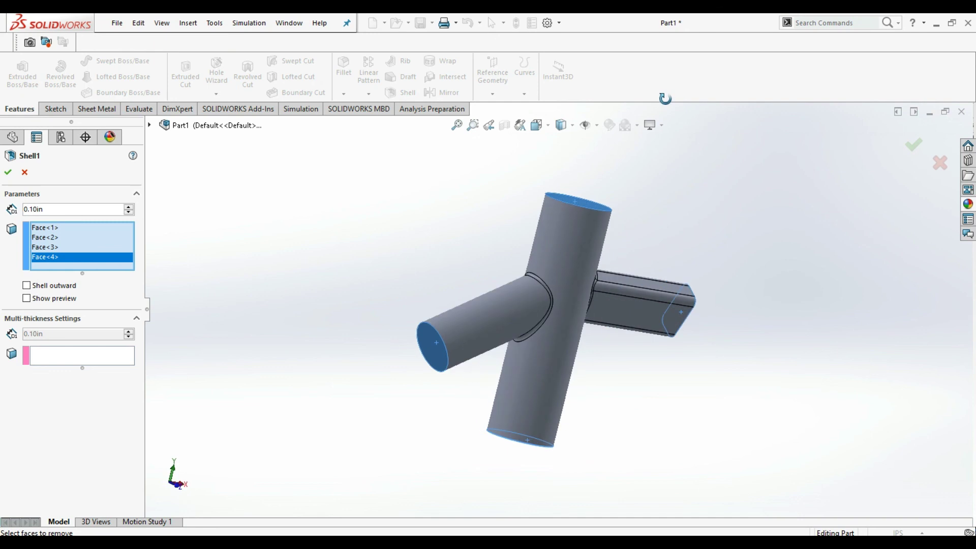
Step: Set the shell wall thickness to 0.08in and confirm the Shell feature
{"action": "double_click", "coordinate": [57, 208]}
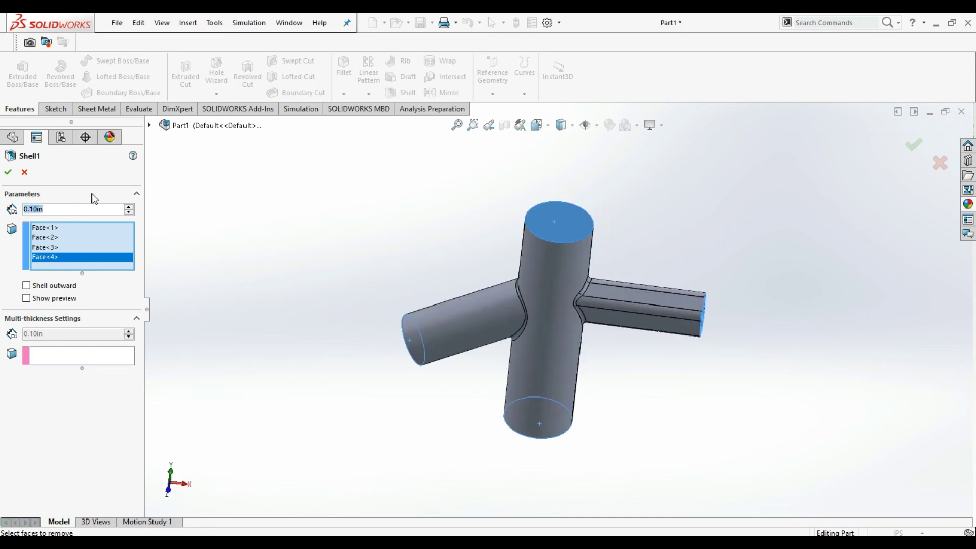
{"action": "type", "text": "0,08"}
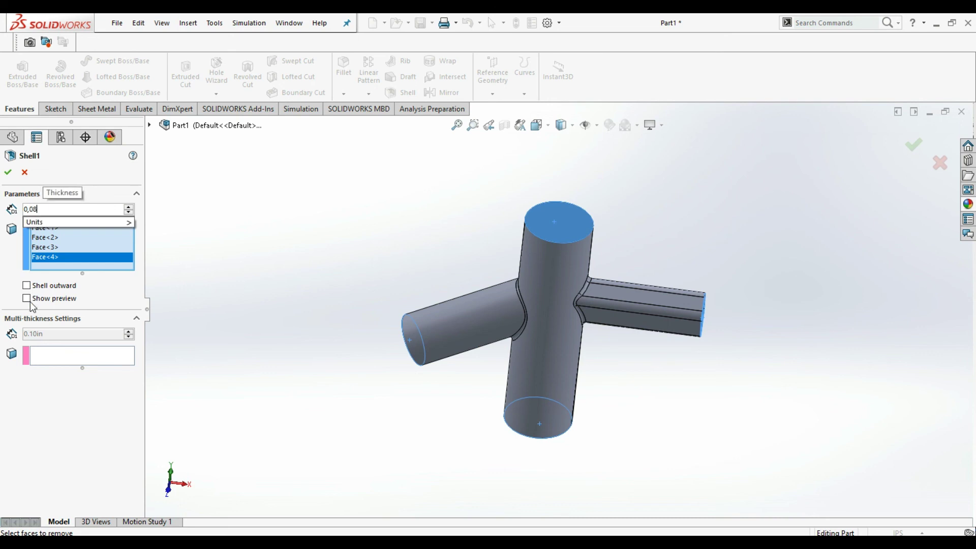
{"action": "left_click", "coordinate": [27, 300]}
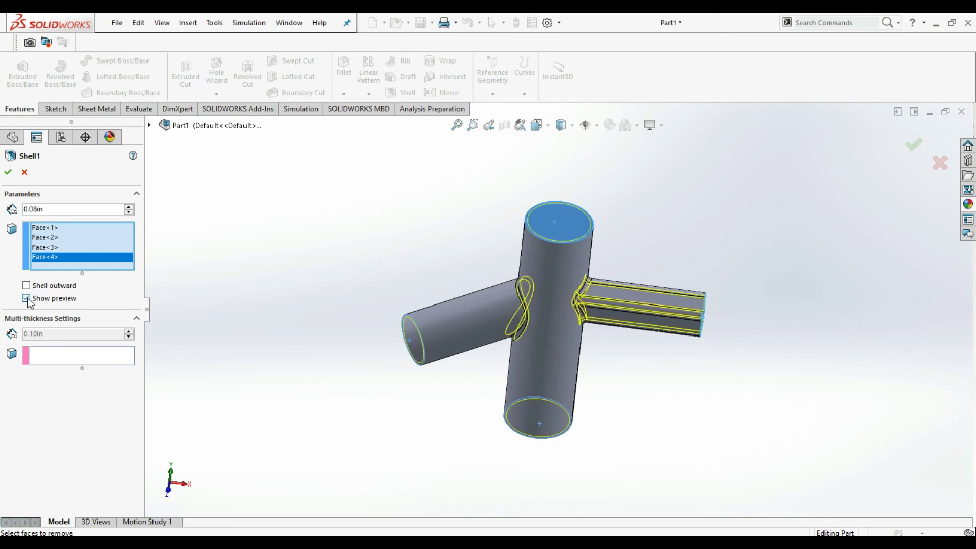
{"action": "left_click", "coordinate": [10, 177]}
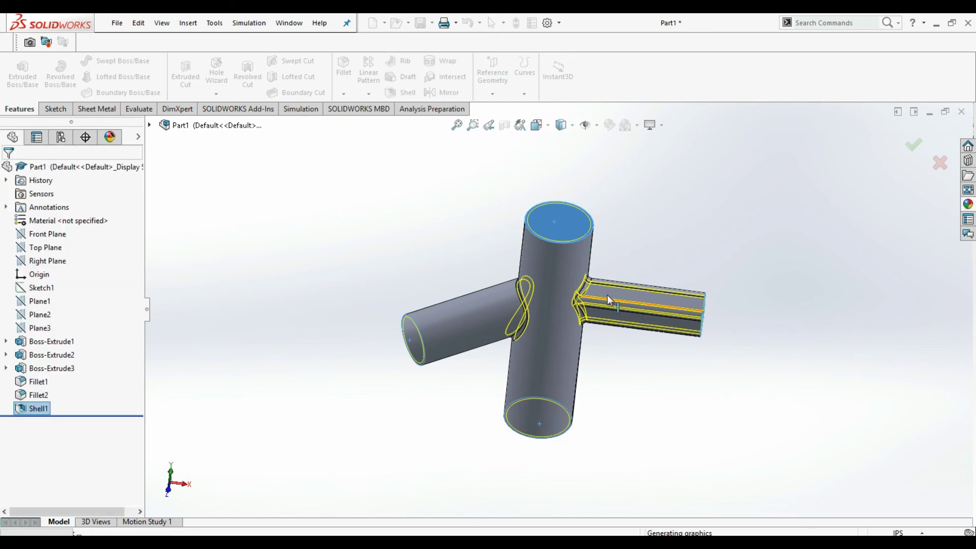
{"action": "mouse_move", "coordinate": [608, 279]}
{"action": "middle_mouse_down"}
{"action": "mouse_move", "coordinate": [592, 160]}
{"action": "mouse_move", "coordinate": [638, 160]}
{"action": "mouse_move", "coordinate": [583, 153]}
{"action": "middle_mouse_up"}
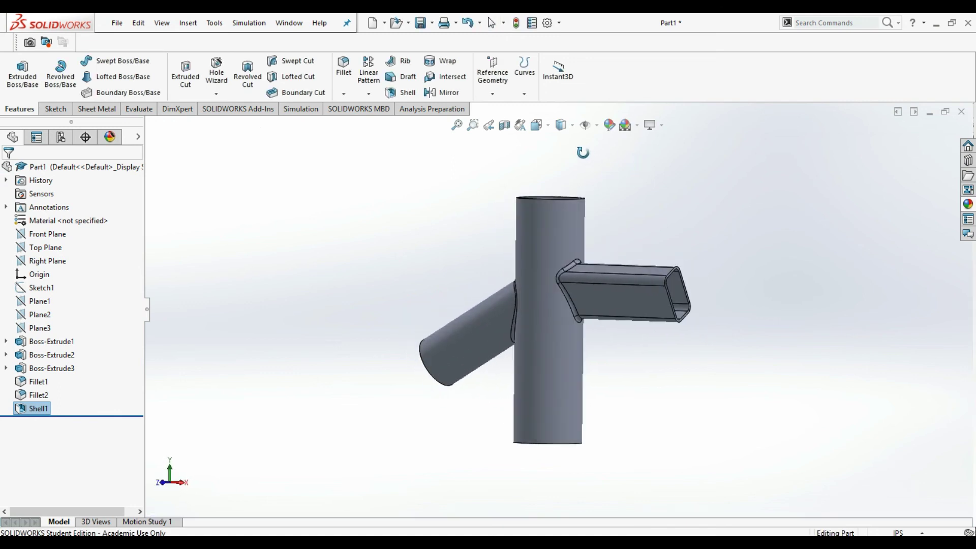
Step: Find the burnished titanium finish under Appearances > Metal > Titanium
{"action": "left_click", "coordinate": [968, 205]}
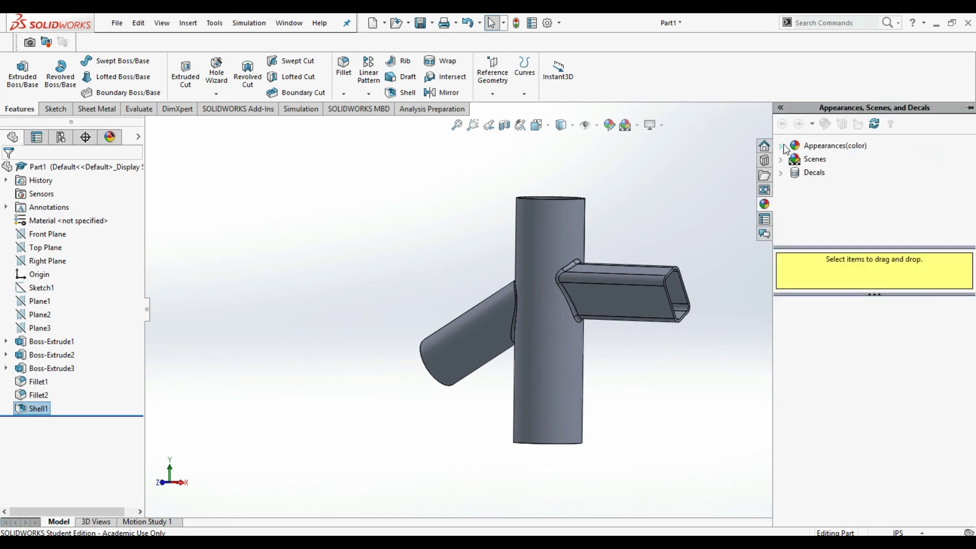
{"action": "left_click", "coordinate": [784, 146]}
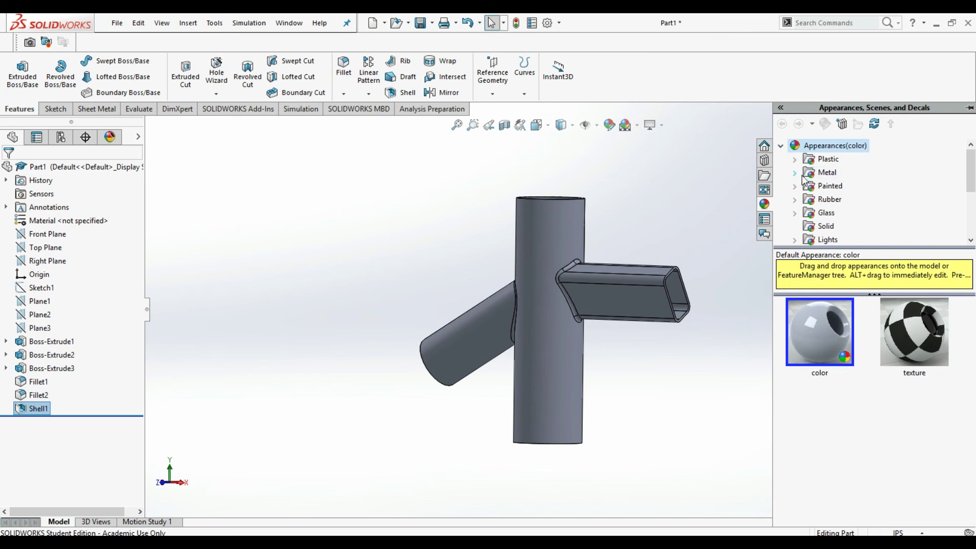
{"action": "left_click", "coordinate": [799, 172]}
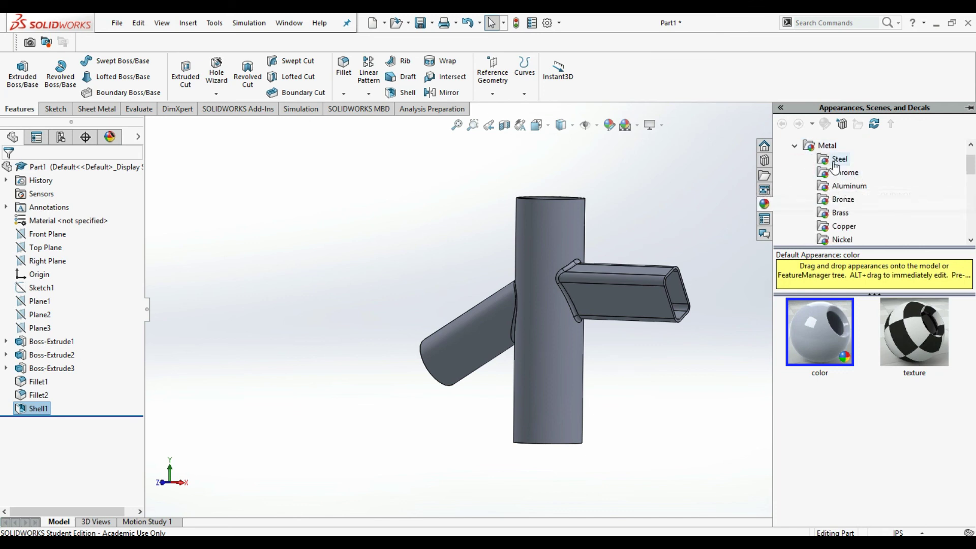
{"action": "scroll", "coordinate": [838, 223], "scroll_direction": "down", "scroll_amount": 1}
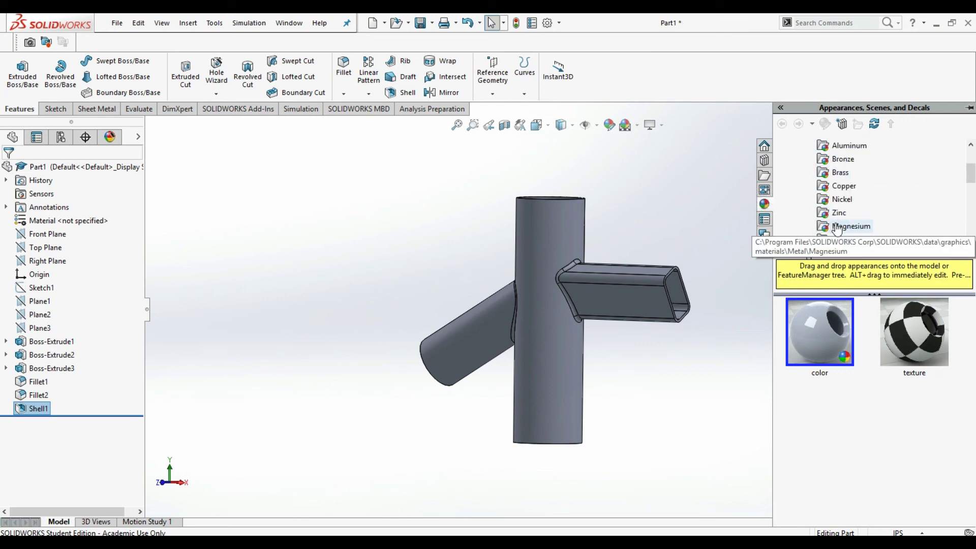
{"action": "scroll", "coordinate": [837, 229], "scroll_direction": "down", "scroll_amount": 1}
{"action": "left_click", "coordinate": [830, 215]}
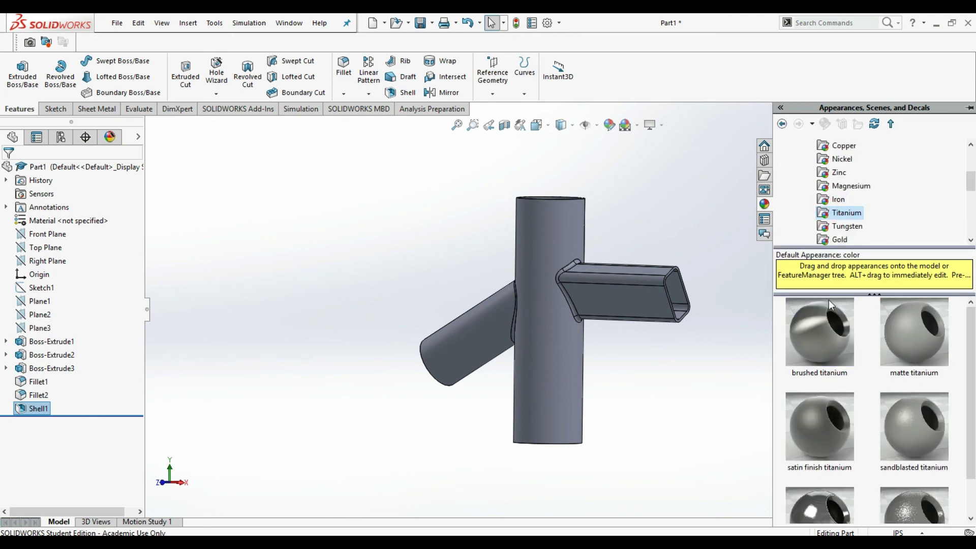
{"action": "scroll", "coordinate": [821, 316], "scroll_direction": "down", "scroll_amount": 1}
{"action": "left_click", "coordinate": [824, 464]}
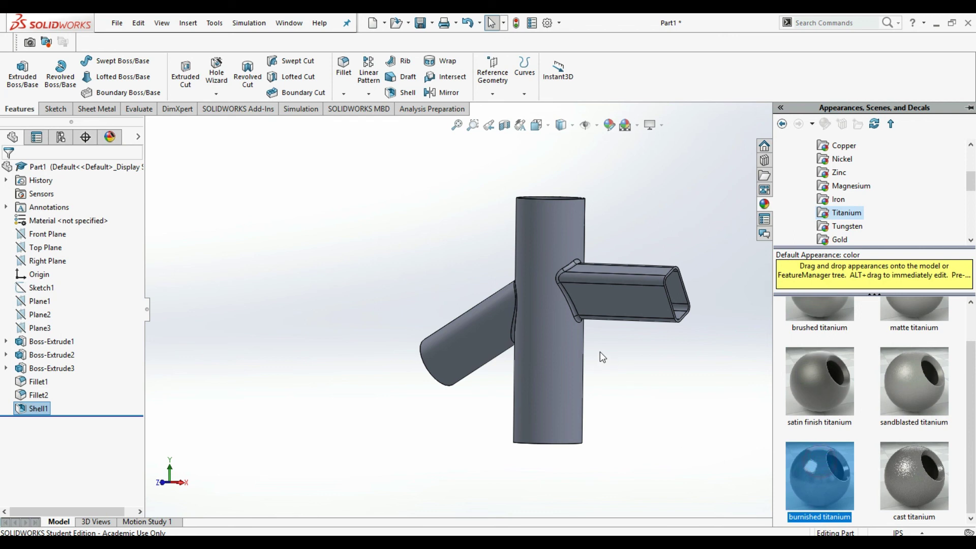
Step: Drop burnished titanium onto the model and apply it to the whole body
{"action": "left_click_drag", "start_coordinate": [529, 289], "coordinate": [550, 283]}
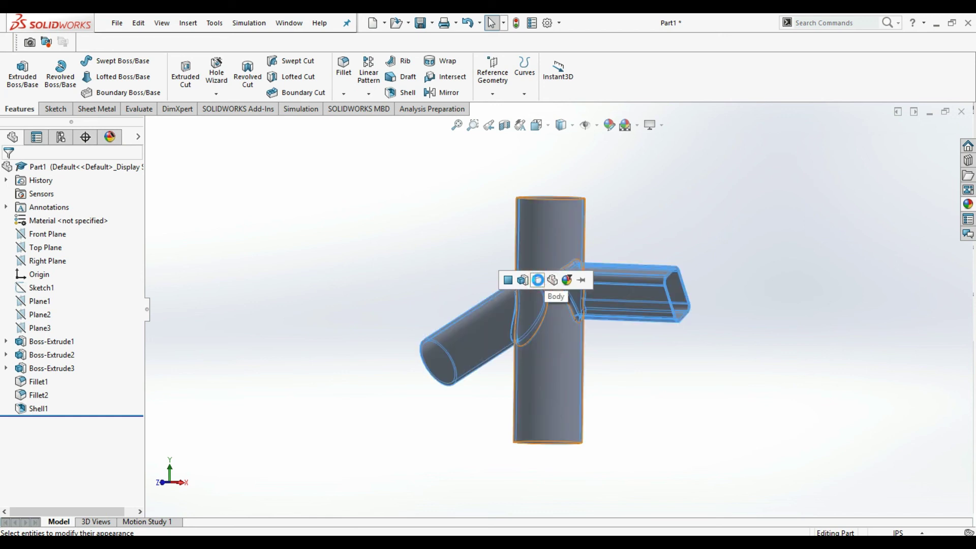
{"action": "left_click", "coordinate": [538, 280]}
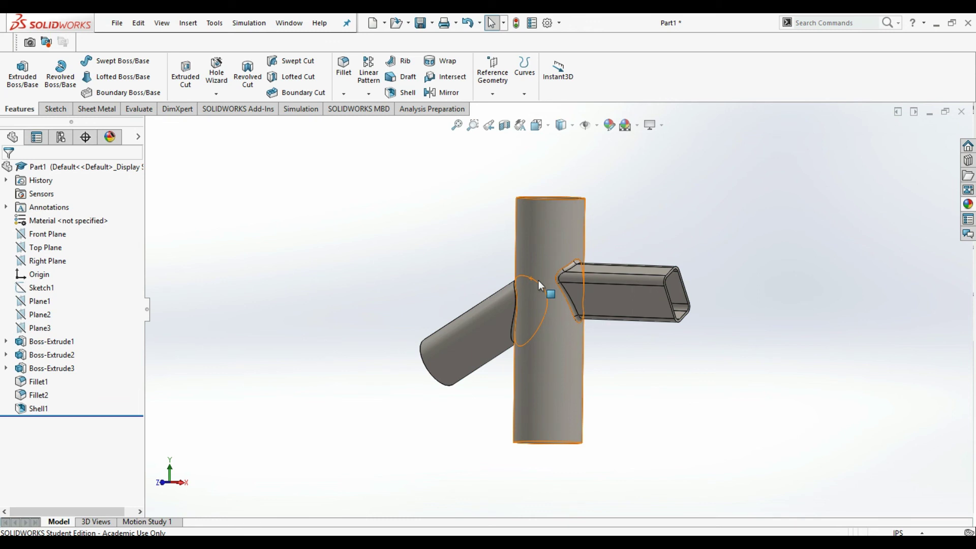
{"action": "middle_click_drag", "start_coordinate": [540, 284], "coordinate": [569, 278]}
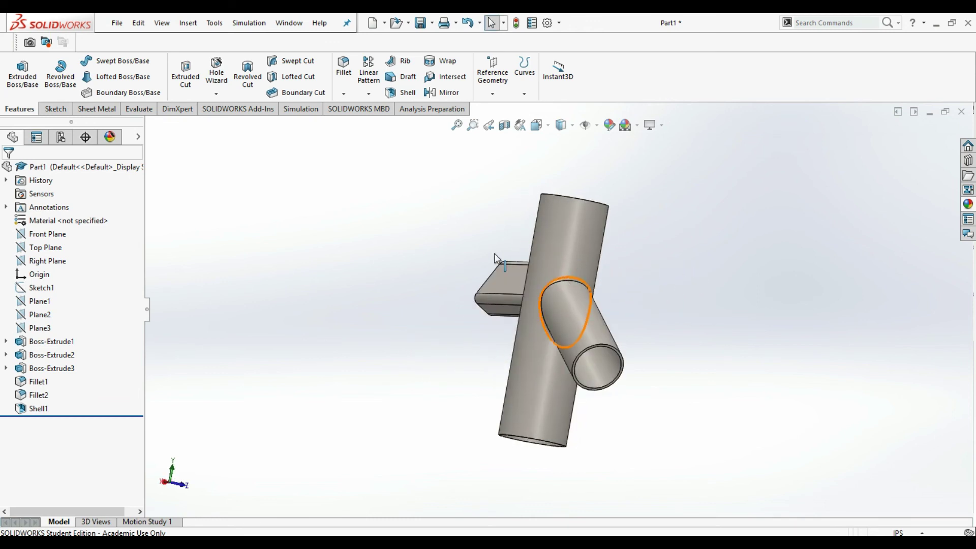